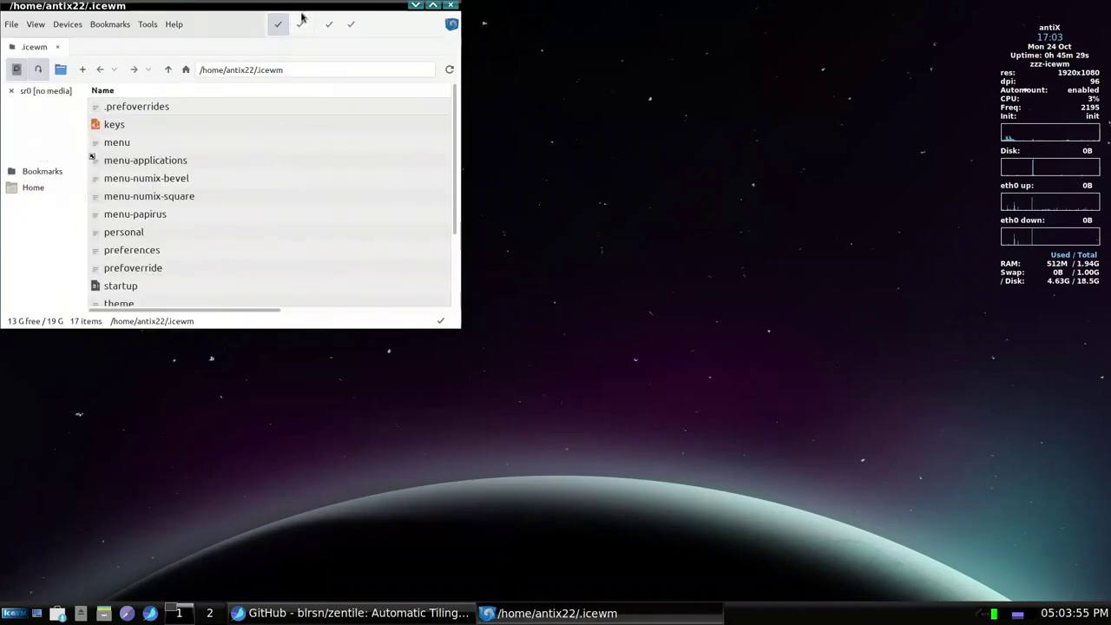
Step: Move the file manager window away from the screen corner, and maximize and restore it
drag(305, 9, 485, 120)
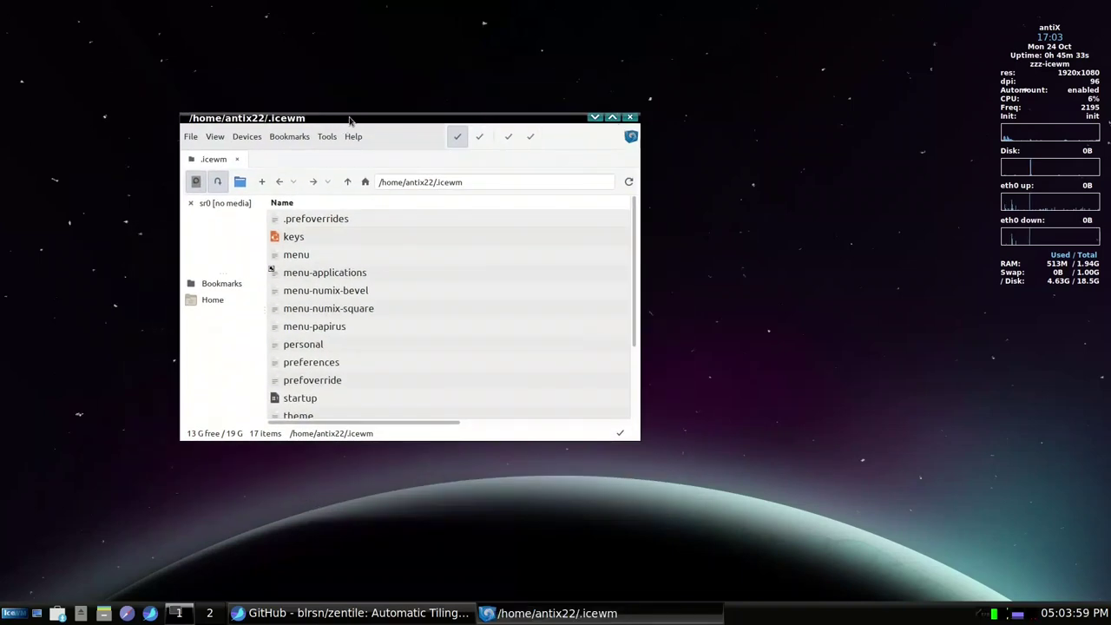
mouse_move(354, 122)
mouse_down()
mouse_move(530, 131)
mouse_move(236, 120)
mouse_move(337, 115)
mouse_up()
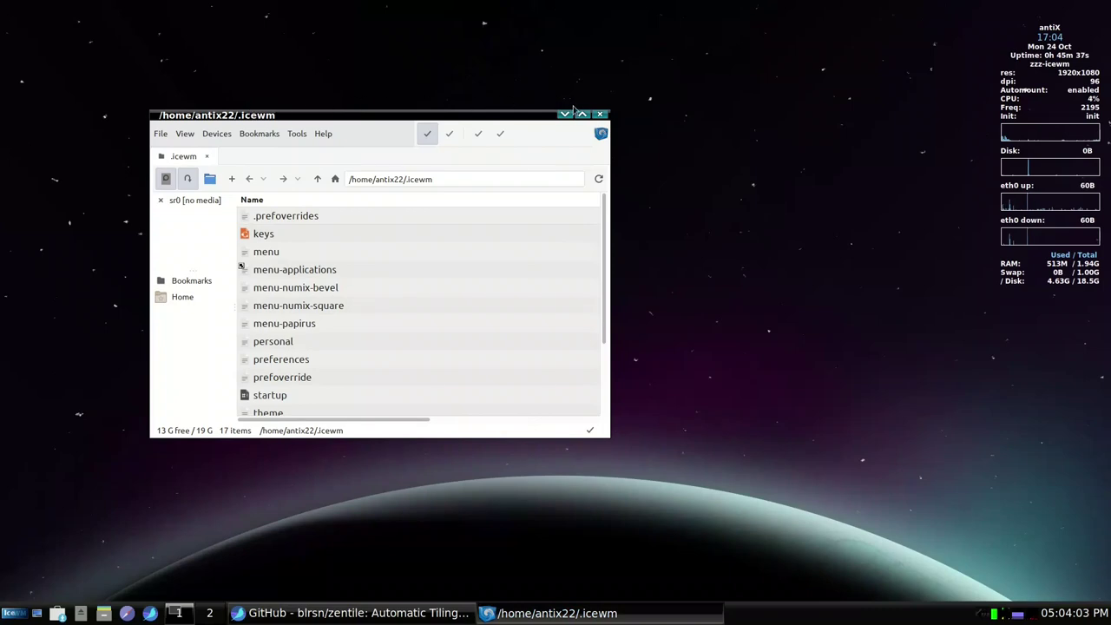
click(580, 233)
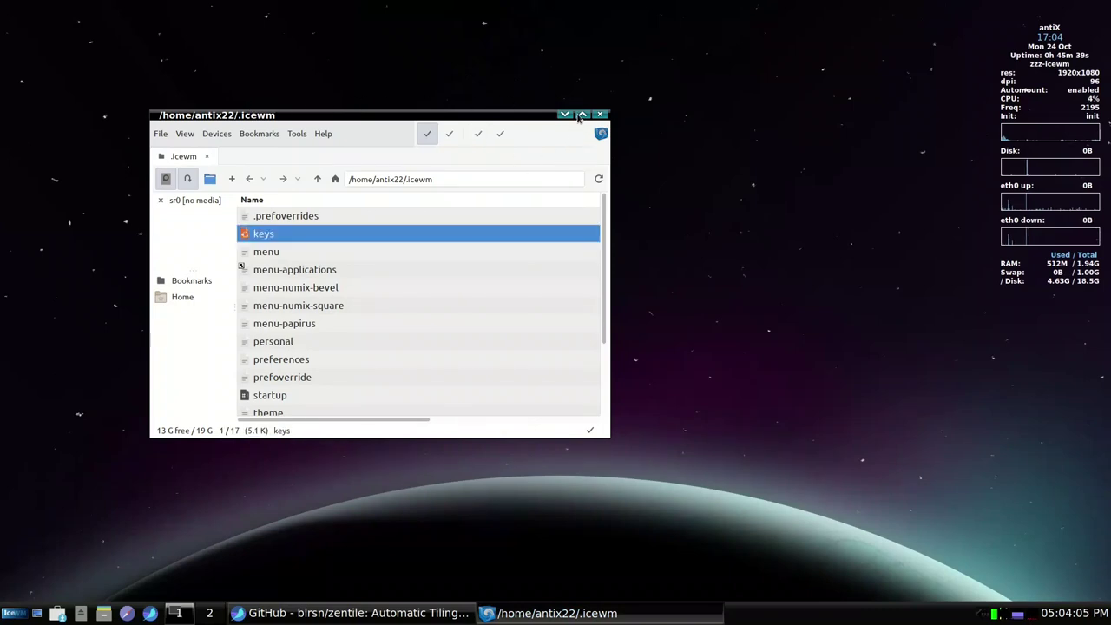
click(582, 115)
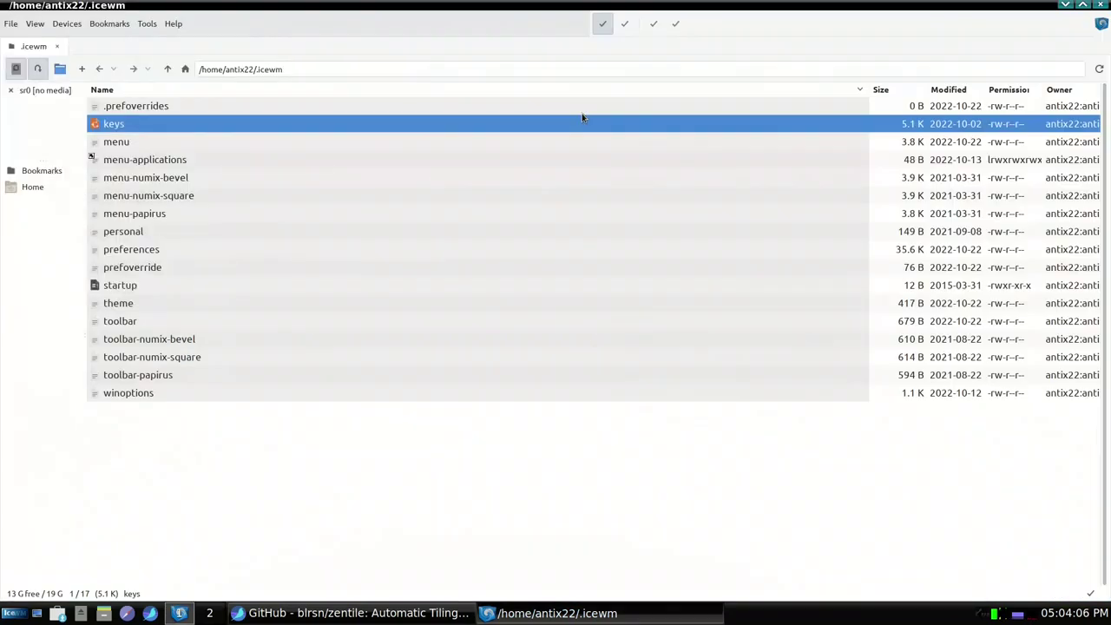
click(1084, 4)
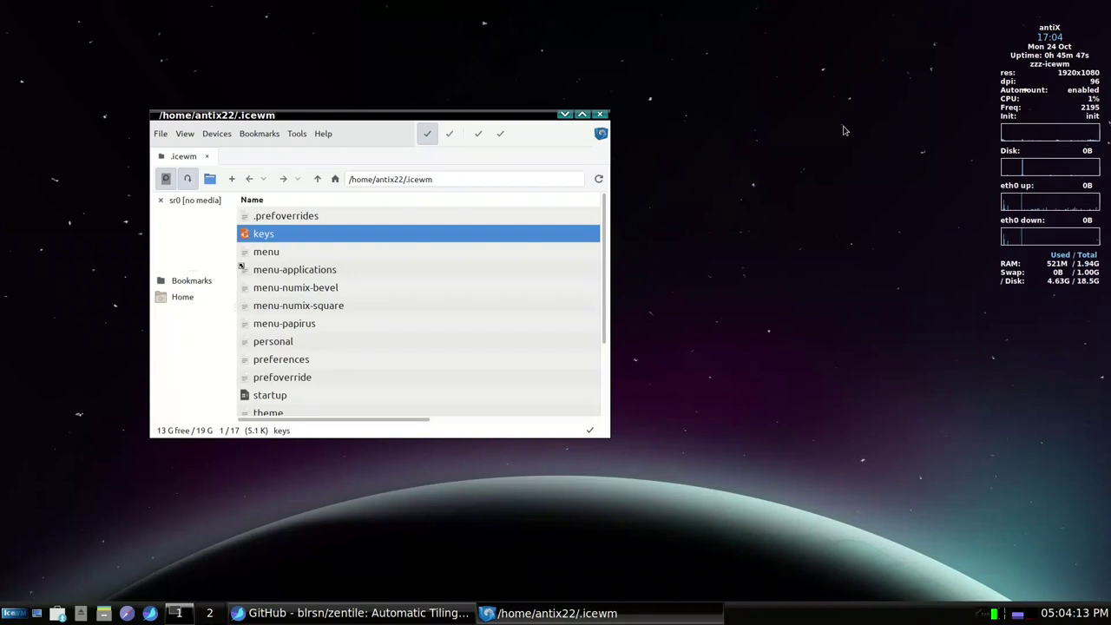
Step: Enlarge the file manager window slightly and reposition it freely on the desktop
drag(603, 428, 671, 464)
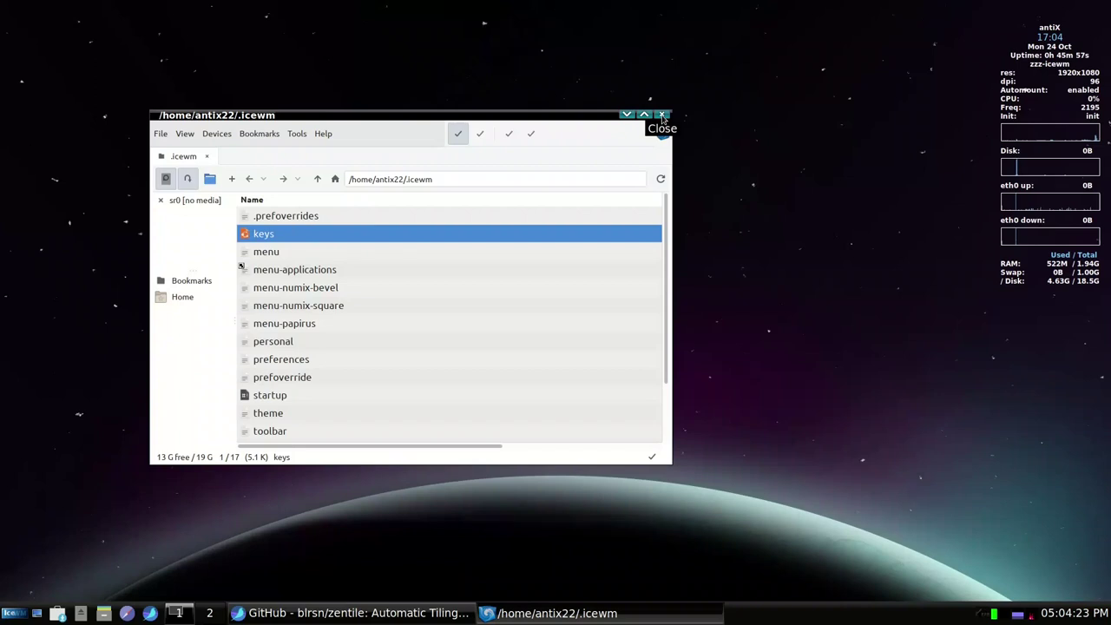
click(602, 305)
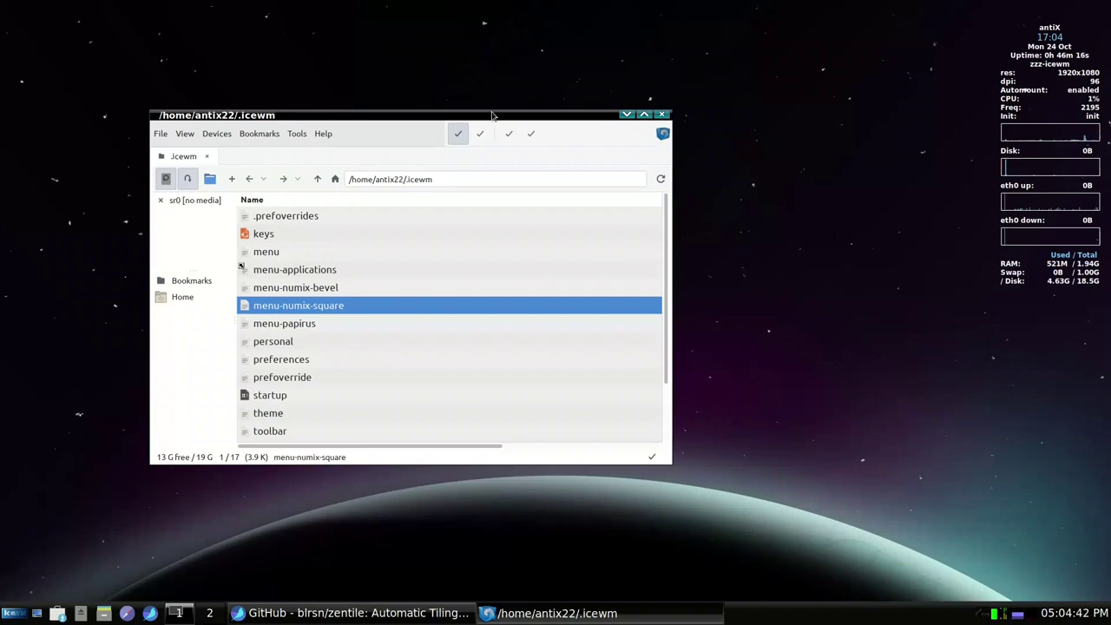
drag(491, 115, 423, 97)
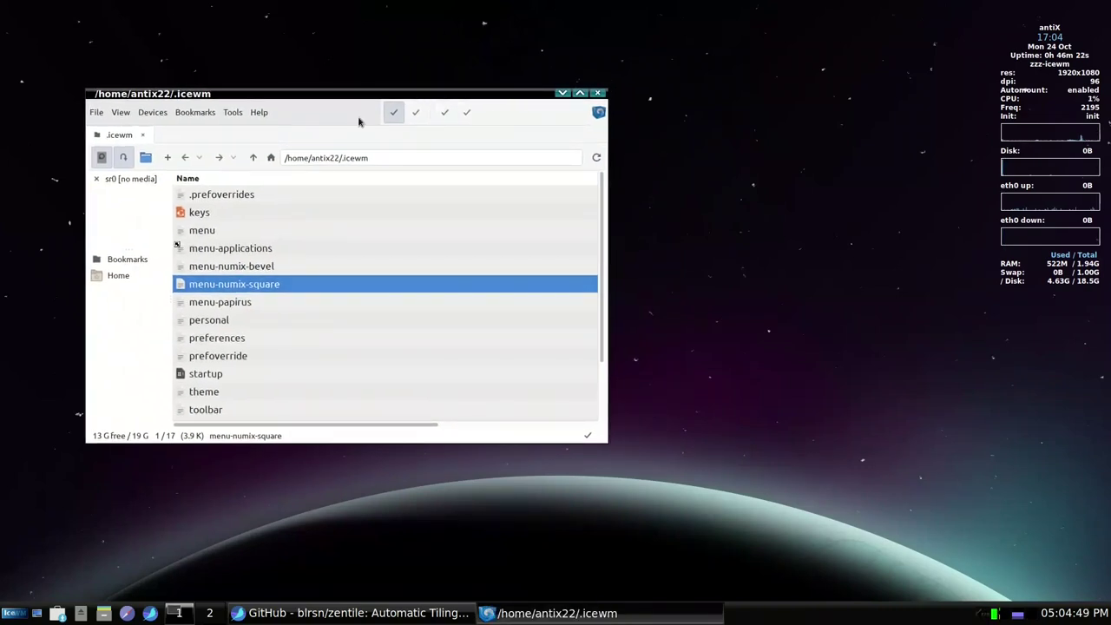
key(Down)
key(Down)
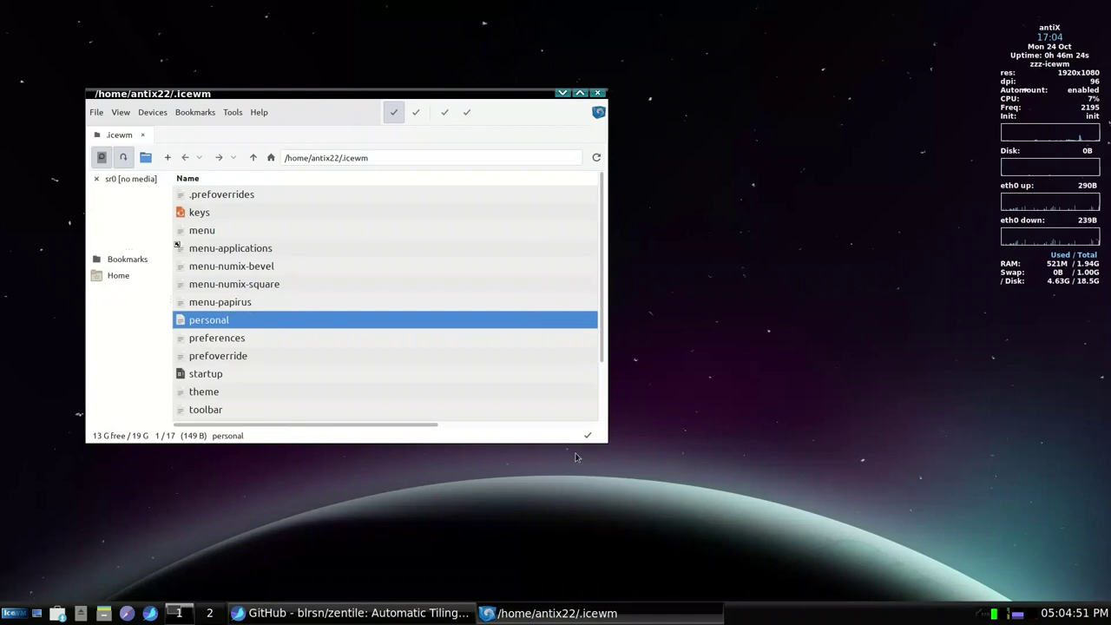
click(590, 304)
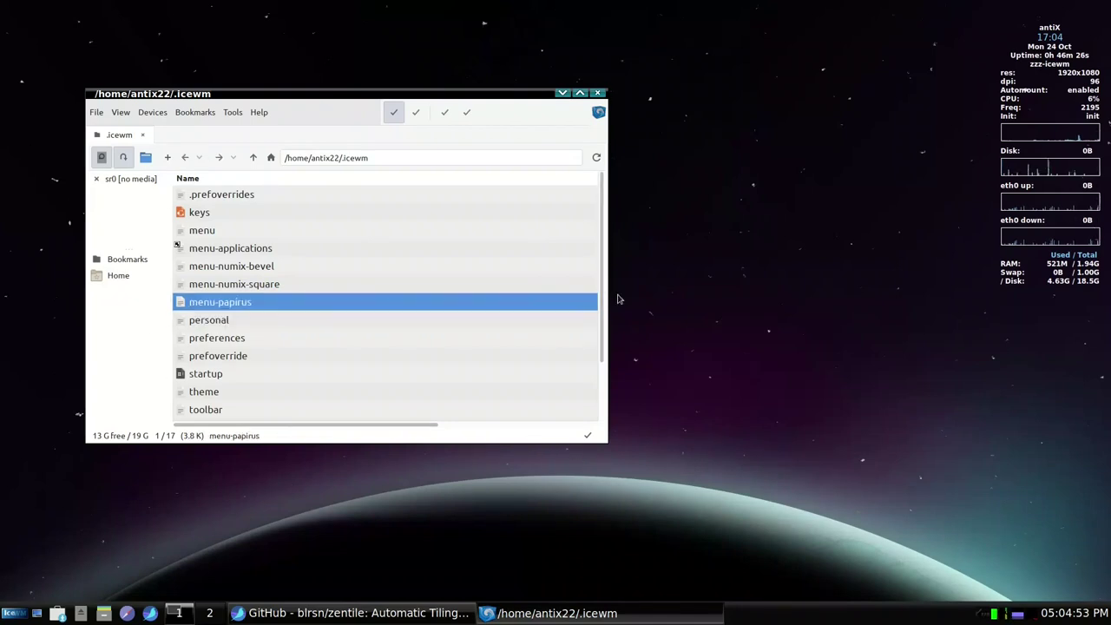
Step: Tile the file manager window to the left half of the screen and to the right half
key(super+Left)
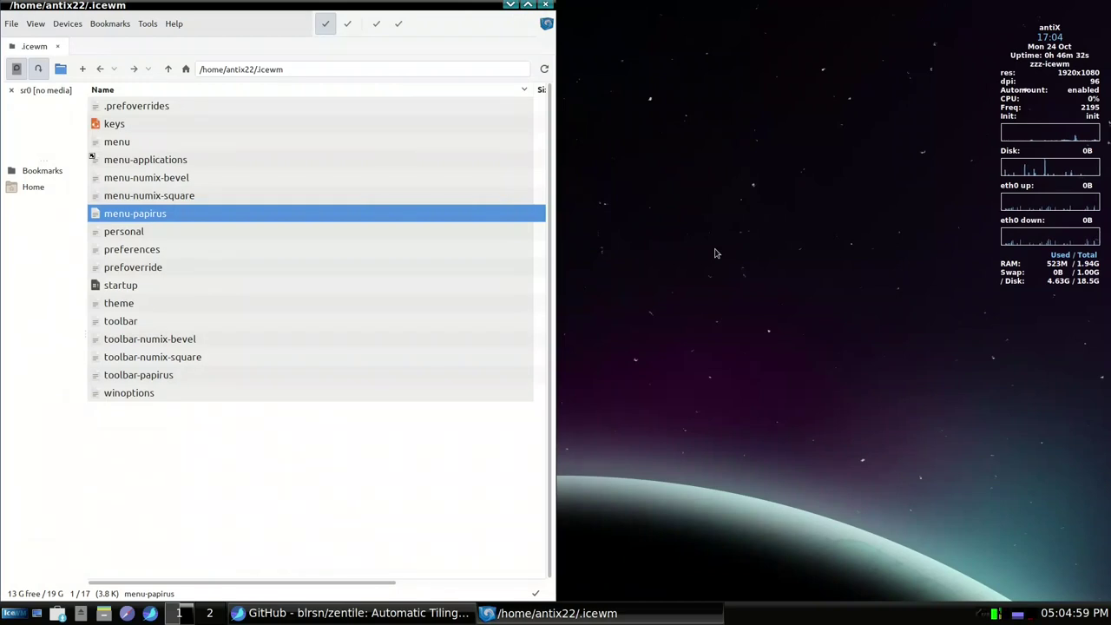
key(super+Right)
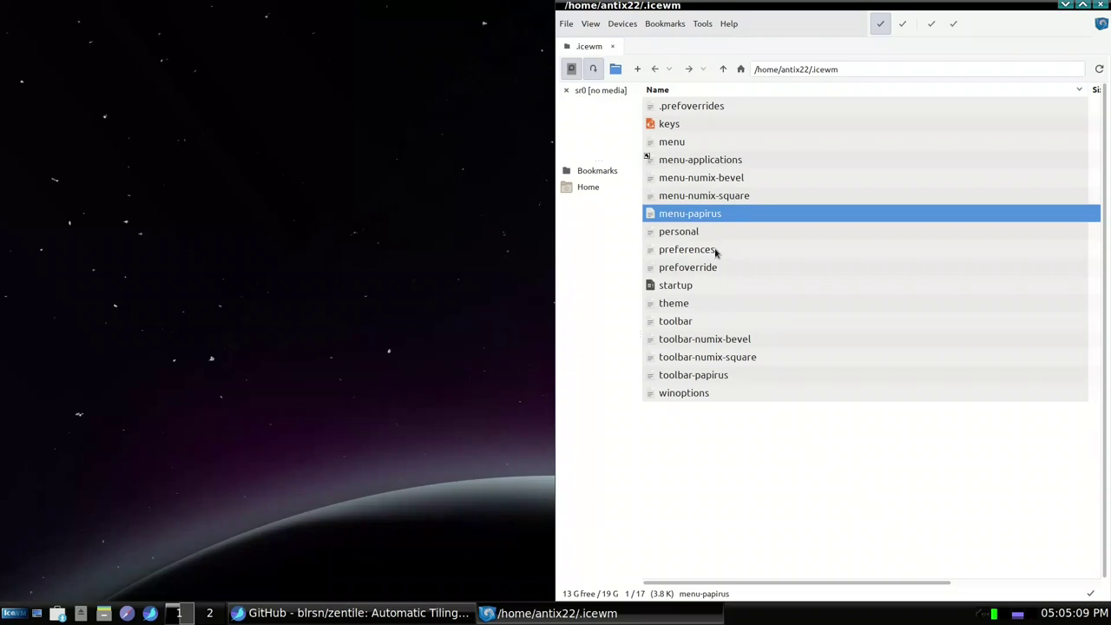
Step: Cycle the file manager window through the top-half, bottom-half, full-screen and left-half tiling layouts
click(707, 250)
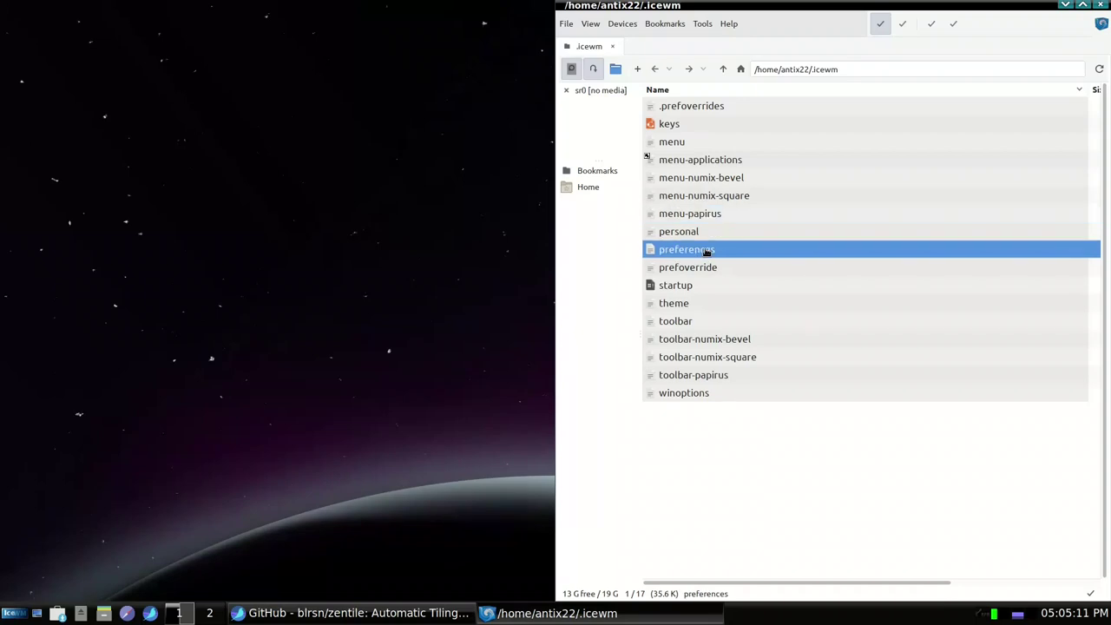
key(ctrl+shift+s)
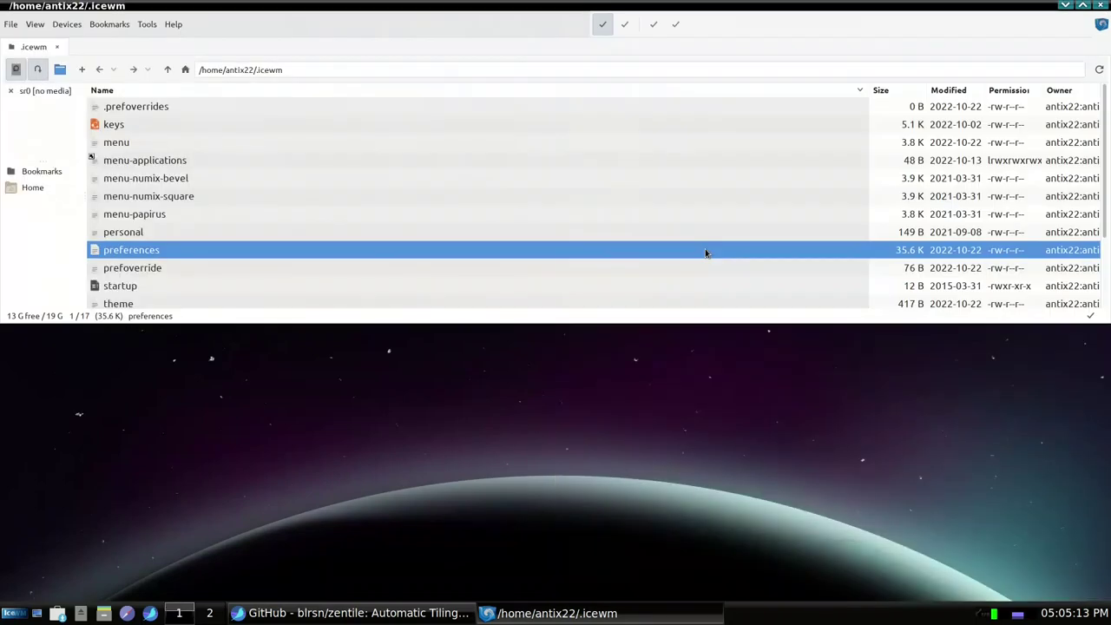
key(ctrl+shift+s)
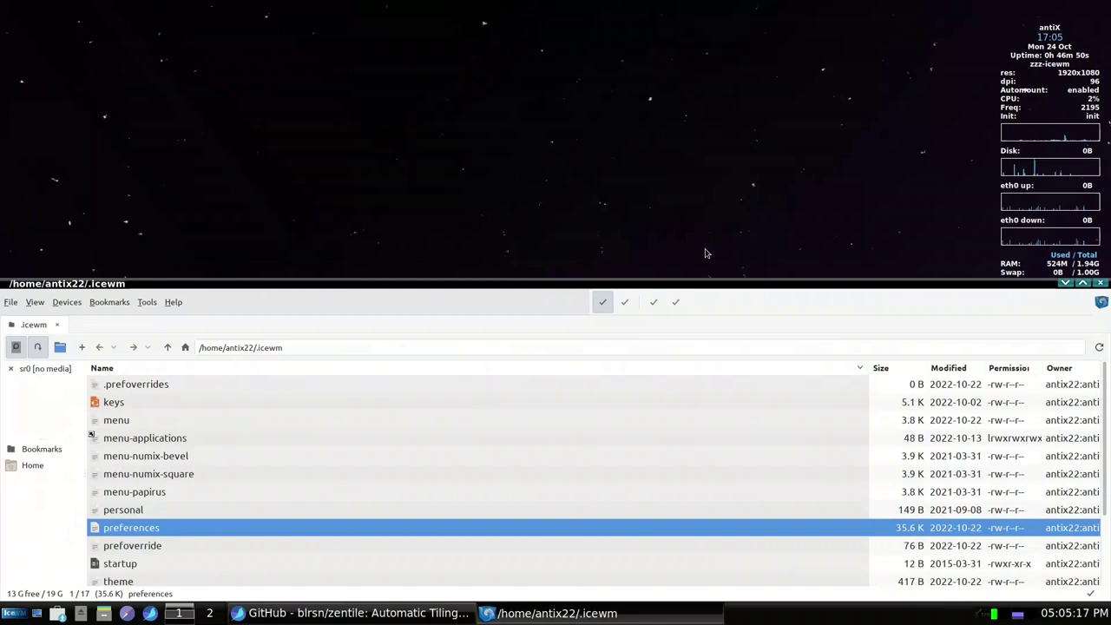
key(ctrl+shift+s)
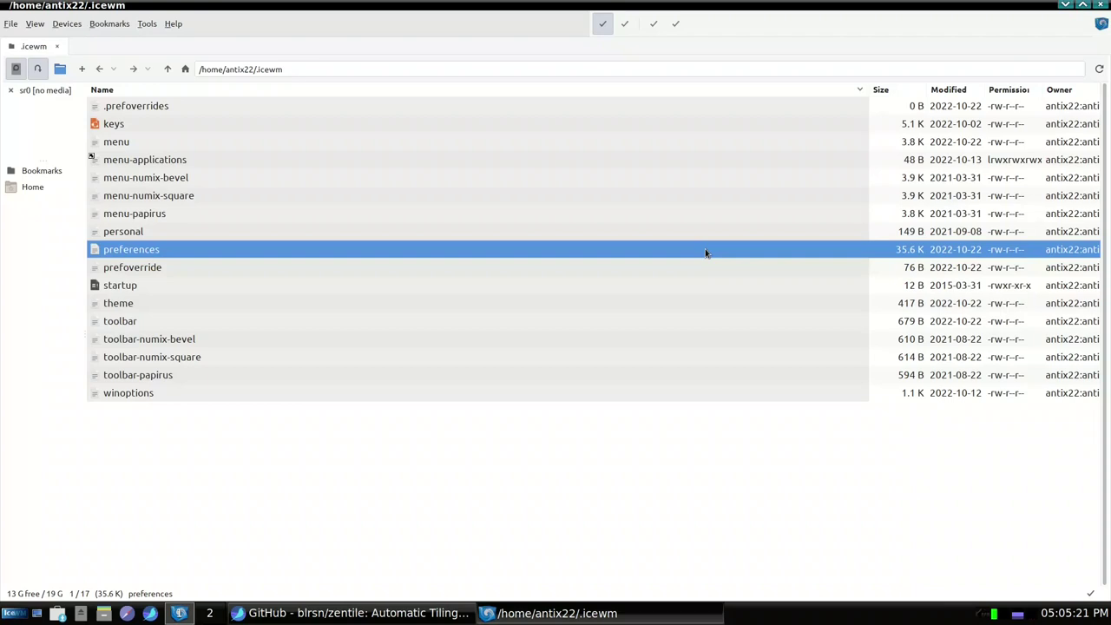
key(ctrl+shift+s)
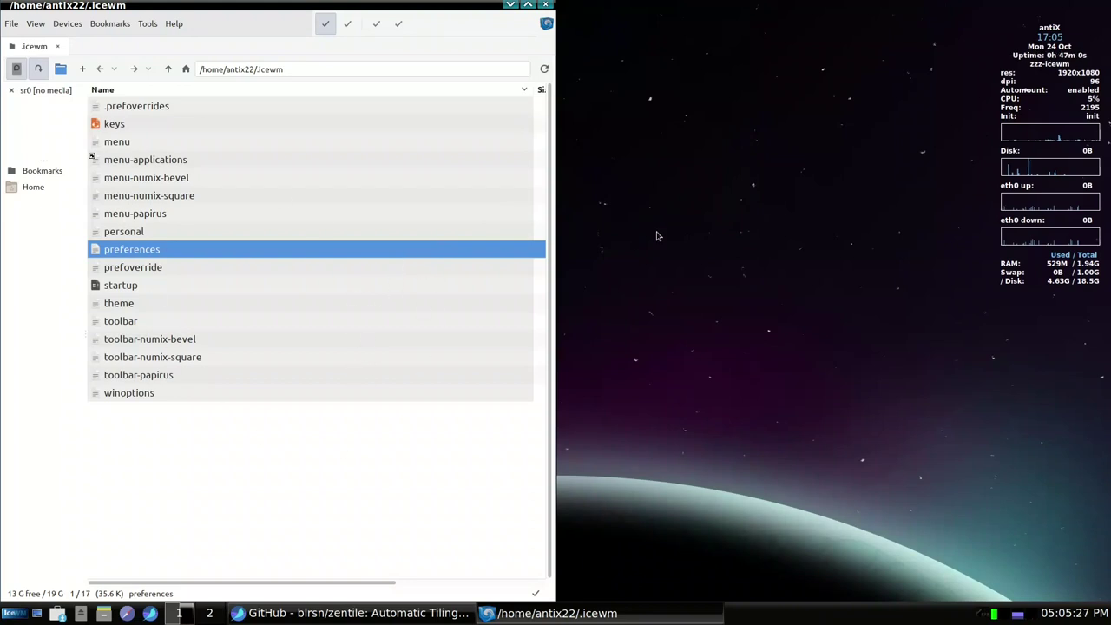
Step: Open the antiX Control Centre and launch Edit IceWM Settings to load the configuration files in Geany
right_click(595, 217)
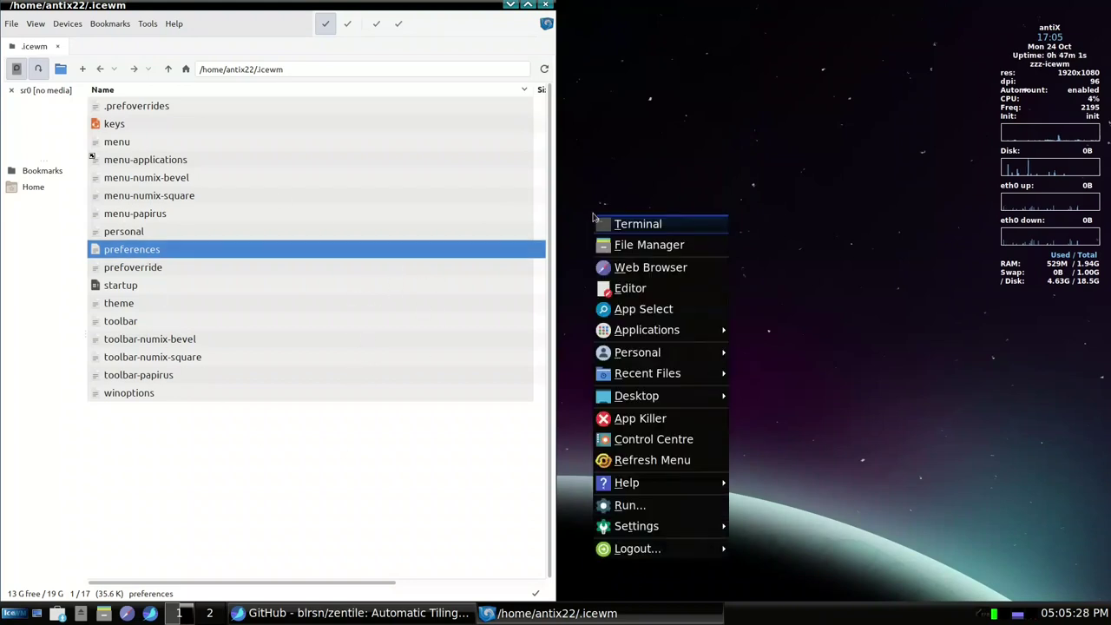
click(630, 439)
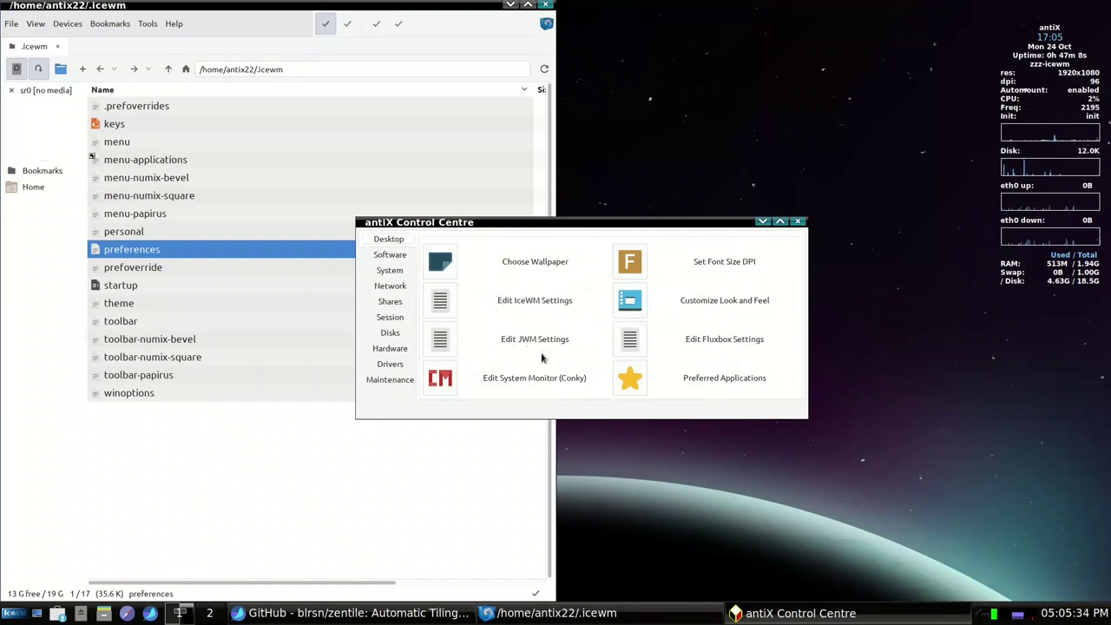
click(440, 304)
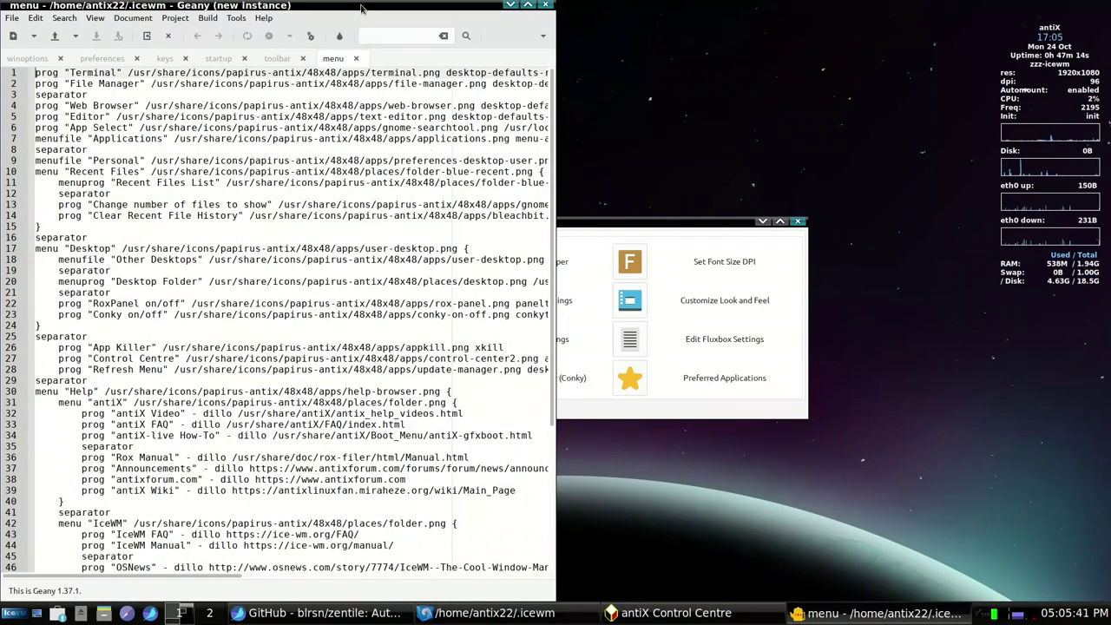
Step: Tile the Geany window to the right half of the screen and maximize it
key(super+Right)
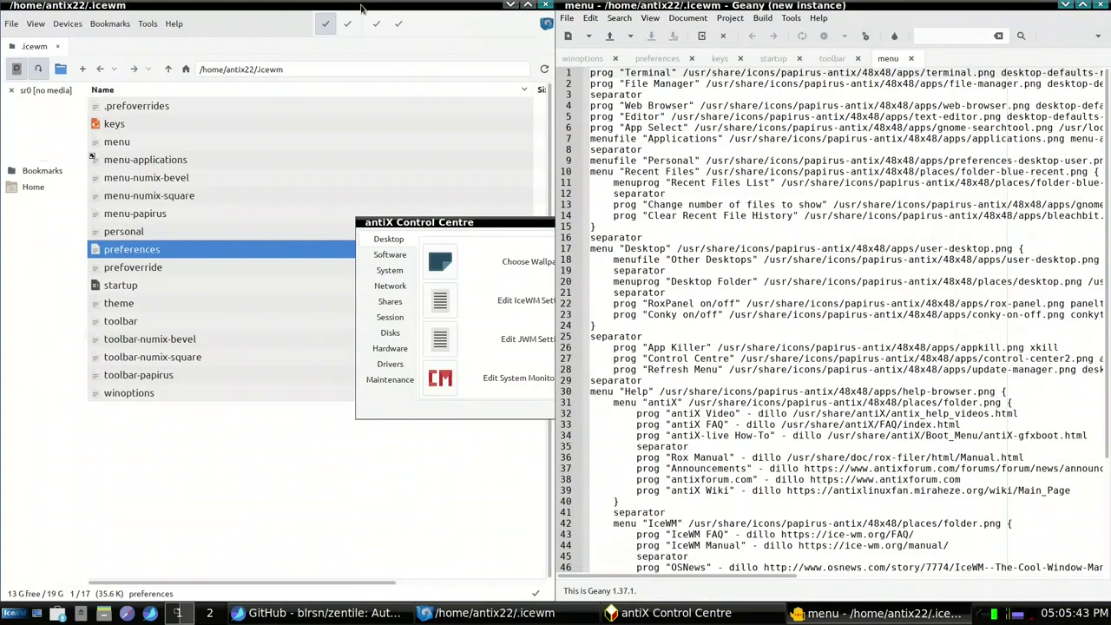
click(1083, 5)
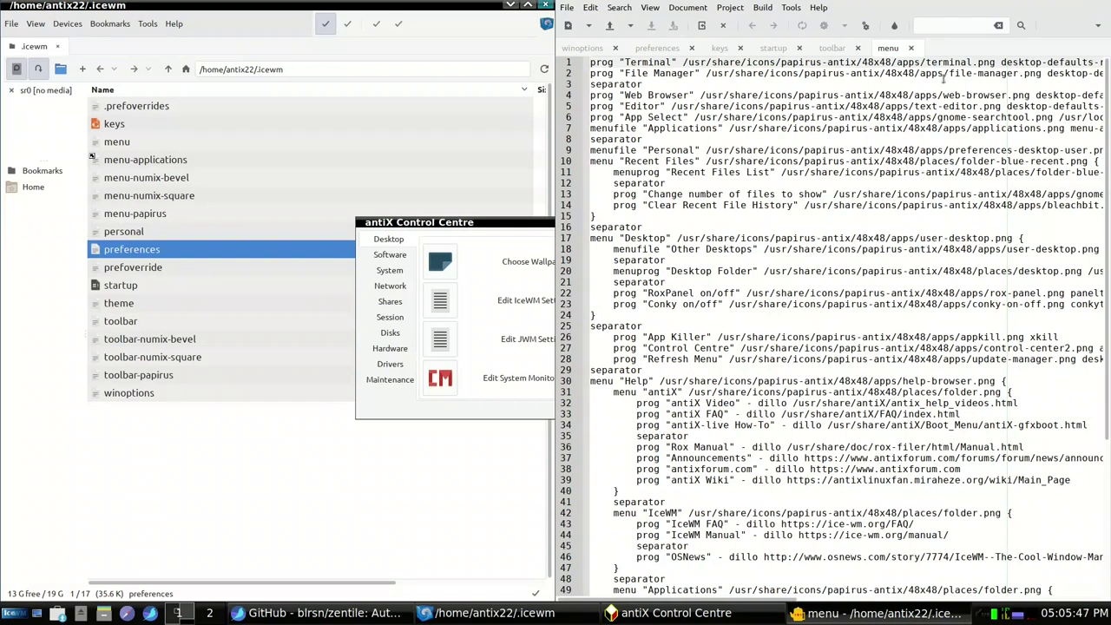
key(alt+F10)
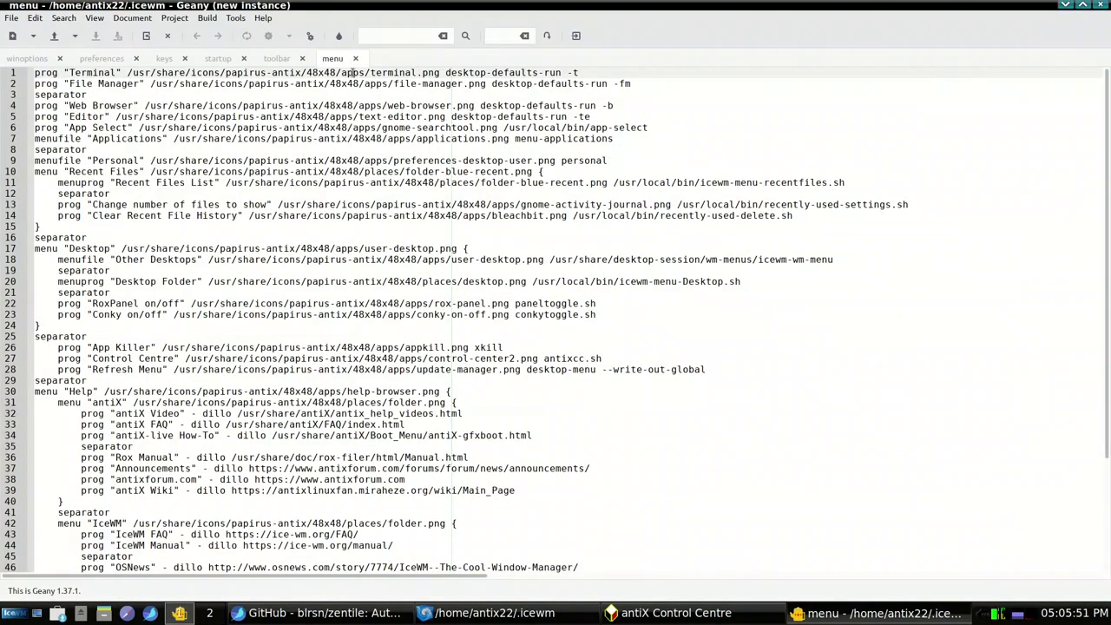
Step: Examine the Wingrid window-placement key bindings in the keys configuration file
click(164, 58)
scroll(141, 325, down, 9)
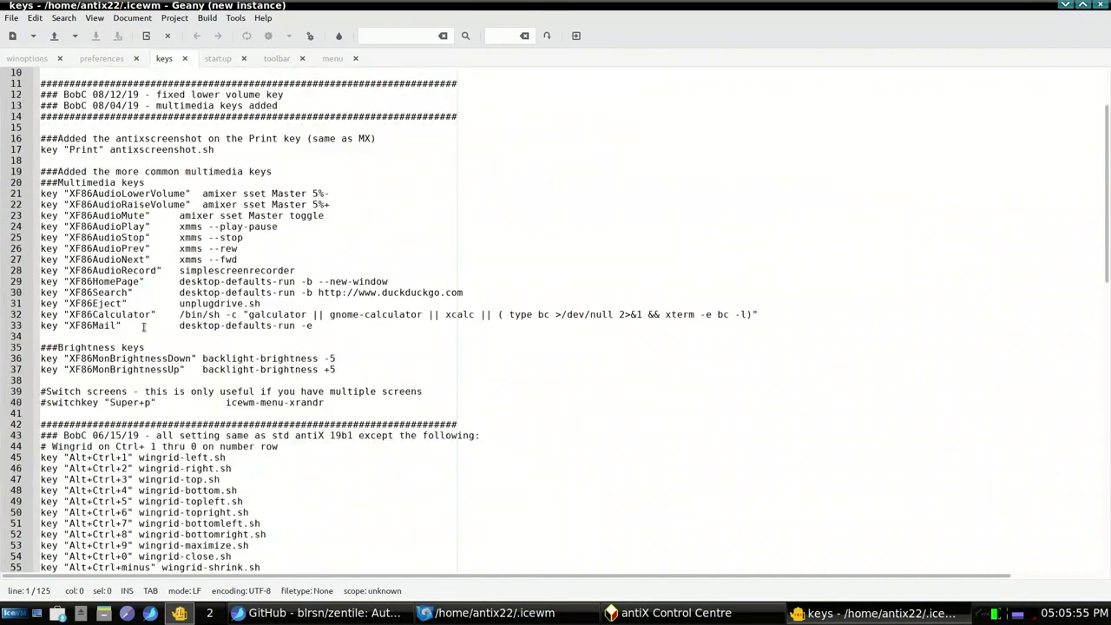
scroll(142, 325, down, 2)
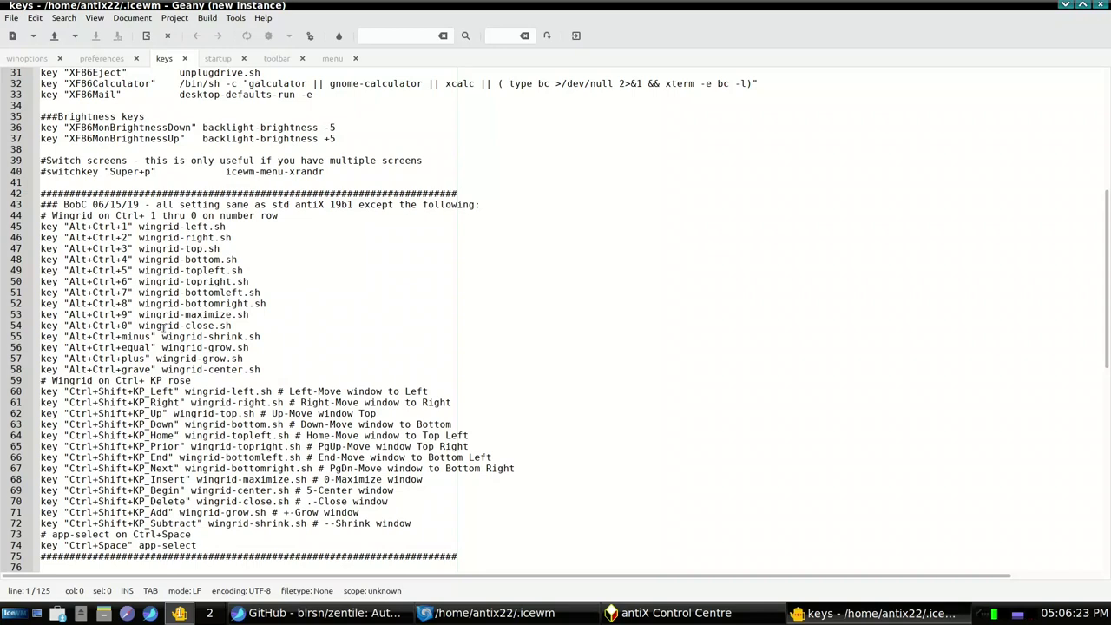
Step: Review the KeyWin shortcut settings in the IceWM preferences and close Geany
click(14, 617)
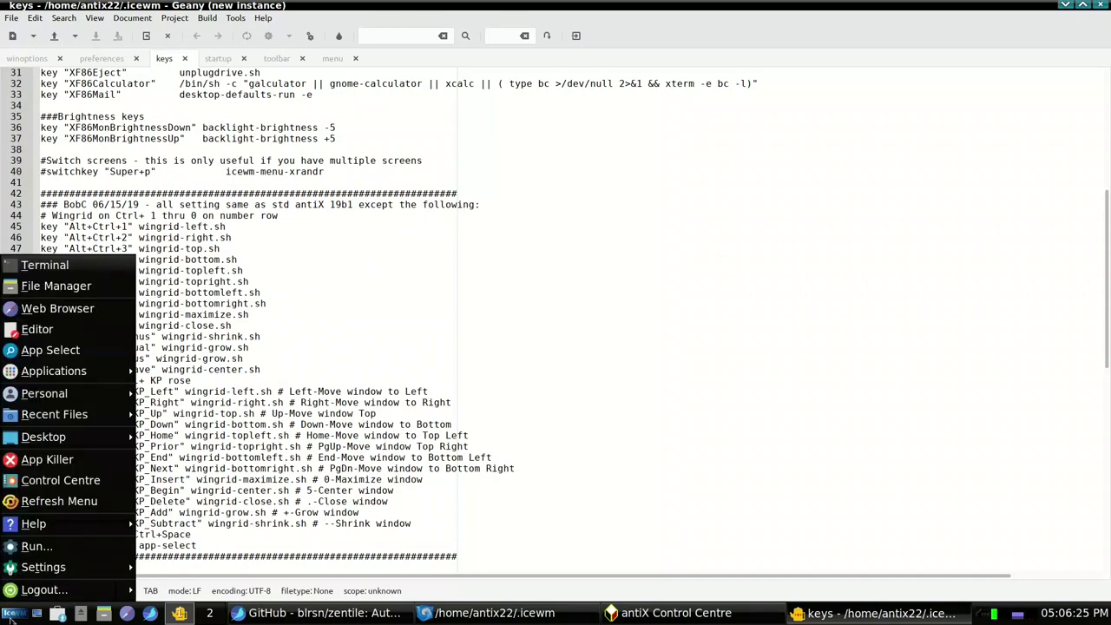
mouse_move(58, 566)
mouse_move(190, 588)
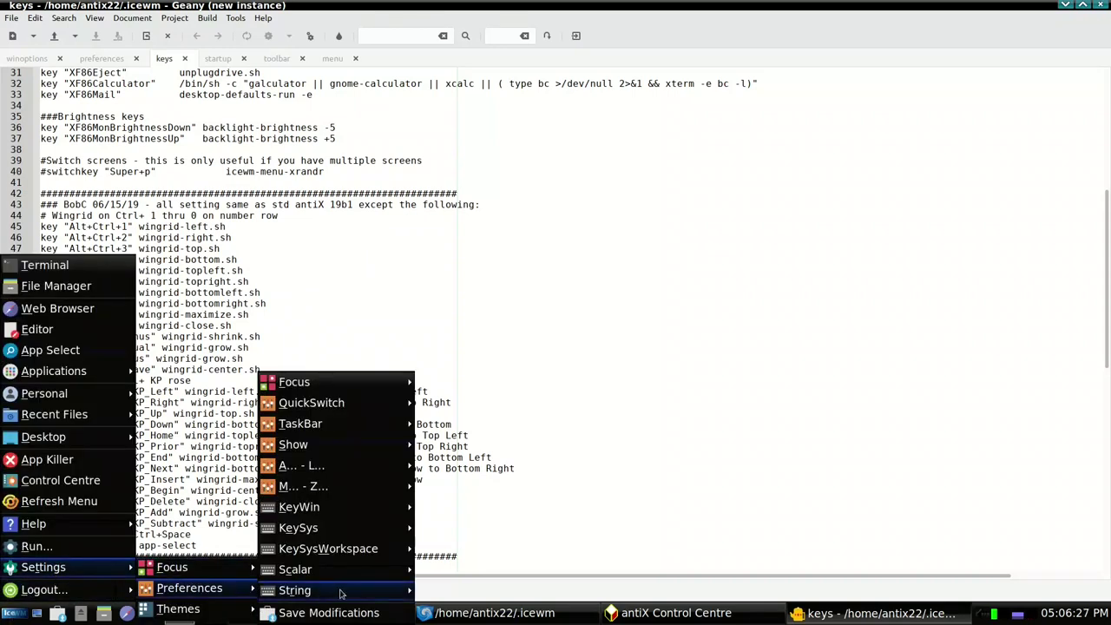
mouse_move(357, 516)
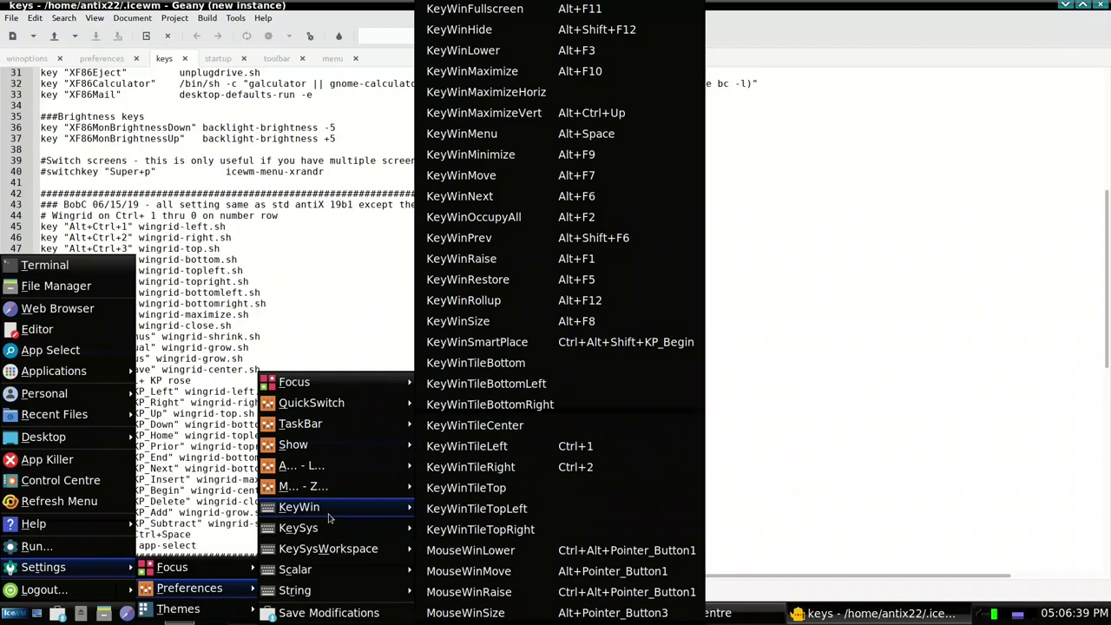
click(343, 309)
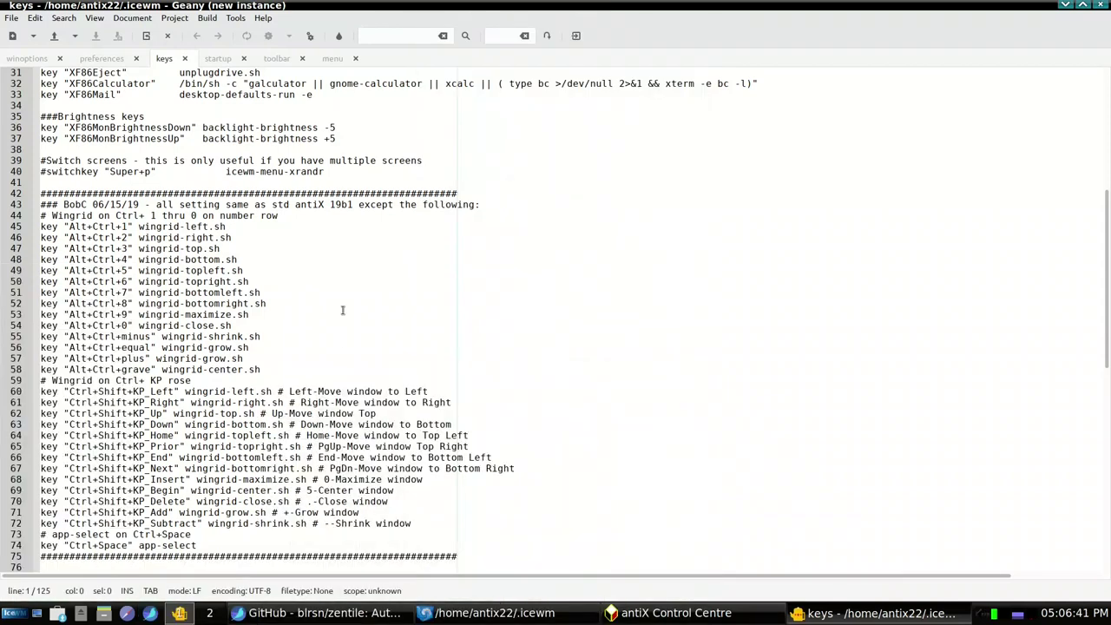
click(1100, 7)
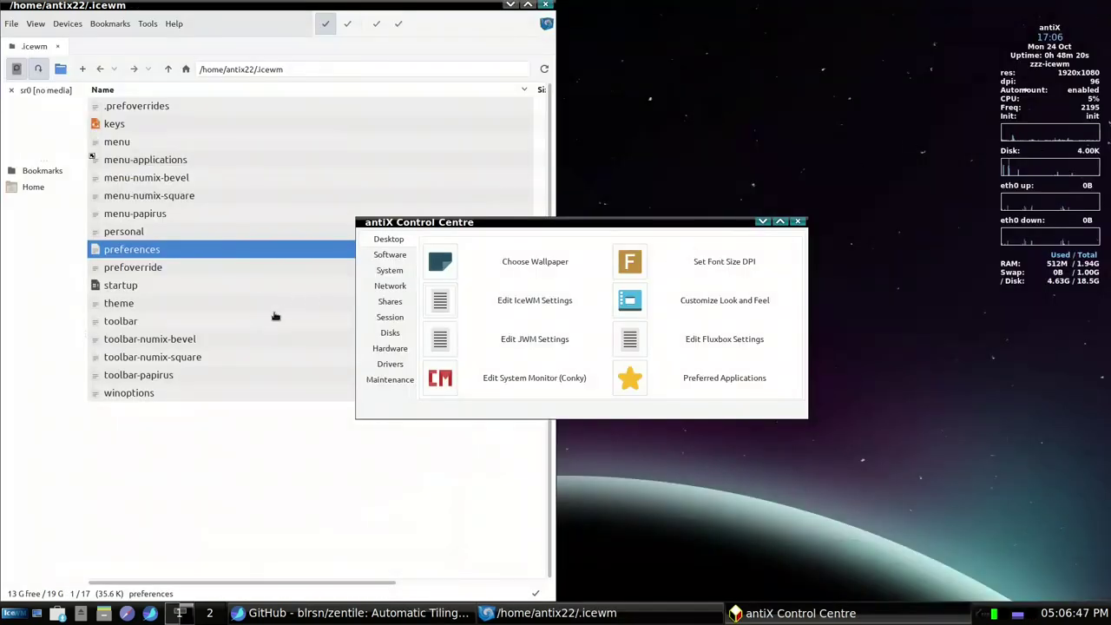
Step: Move the Control Centre off the file list and open the prefoverride file, placing its window over the file manager
drag(480, 222, 713, 205)
double_click(132, 268)
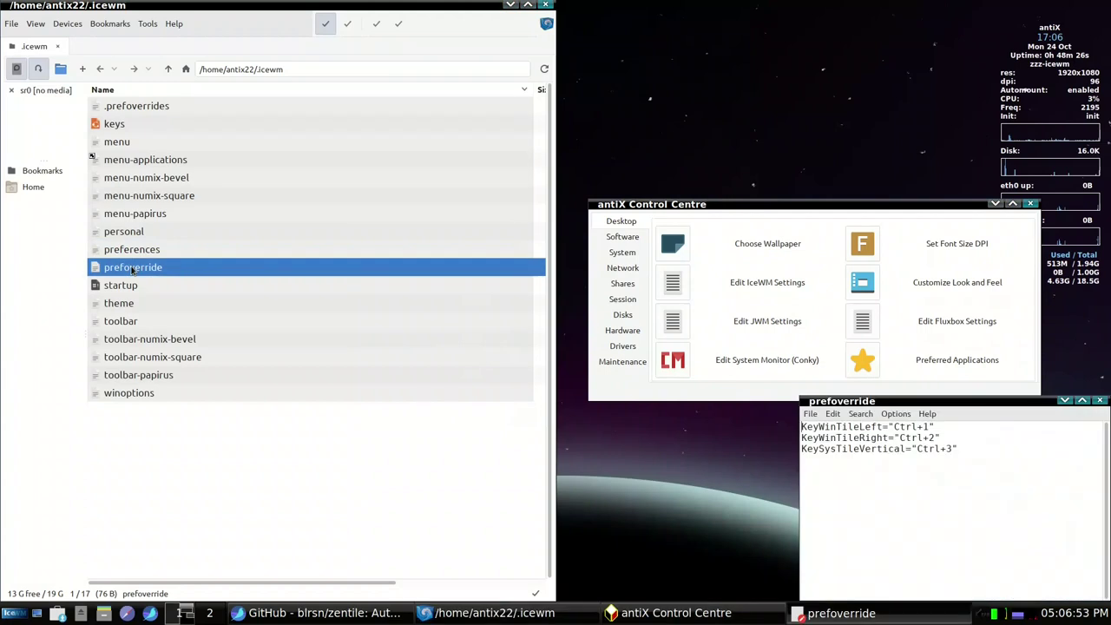
drag(862, 402, 251, 323)
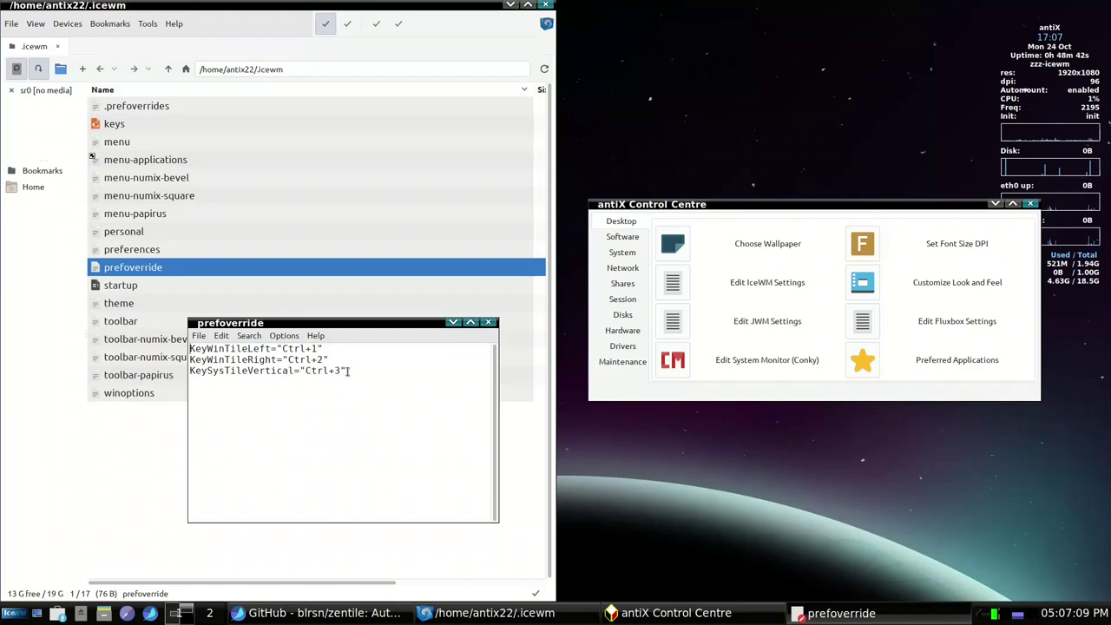
Step: Examine the KeyWinTileLeft, KeyWinTileRight and KeySysTileVertical shortcut lines in prefoverride and close the file
drag(349, 370, 185, 348)
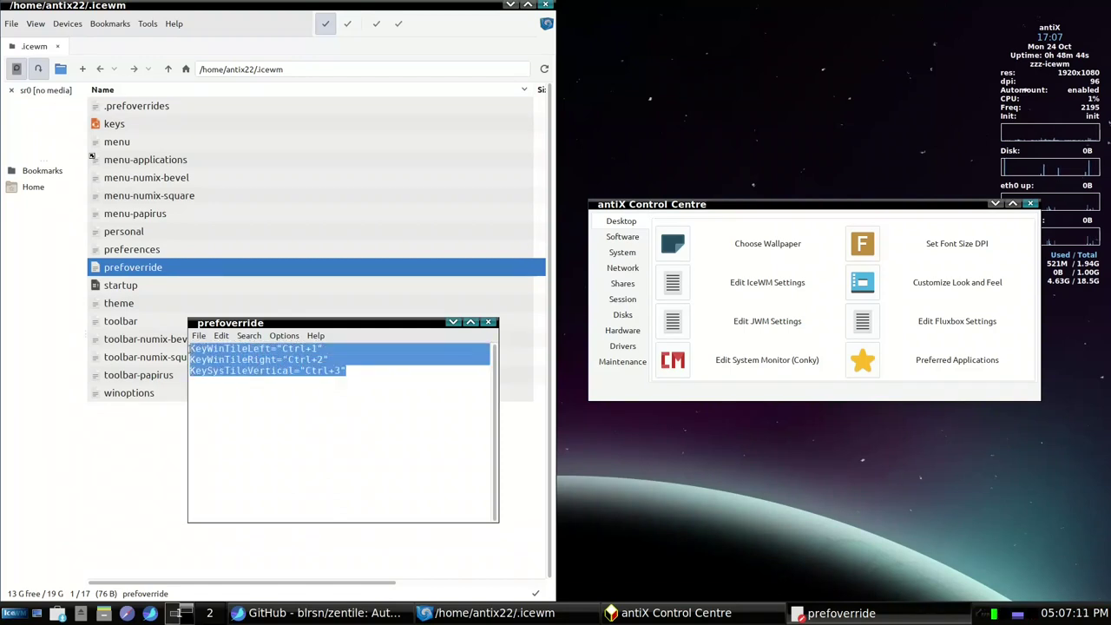
click(228, 363)
key(Up)
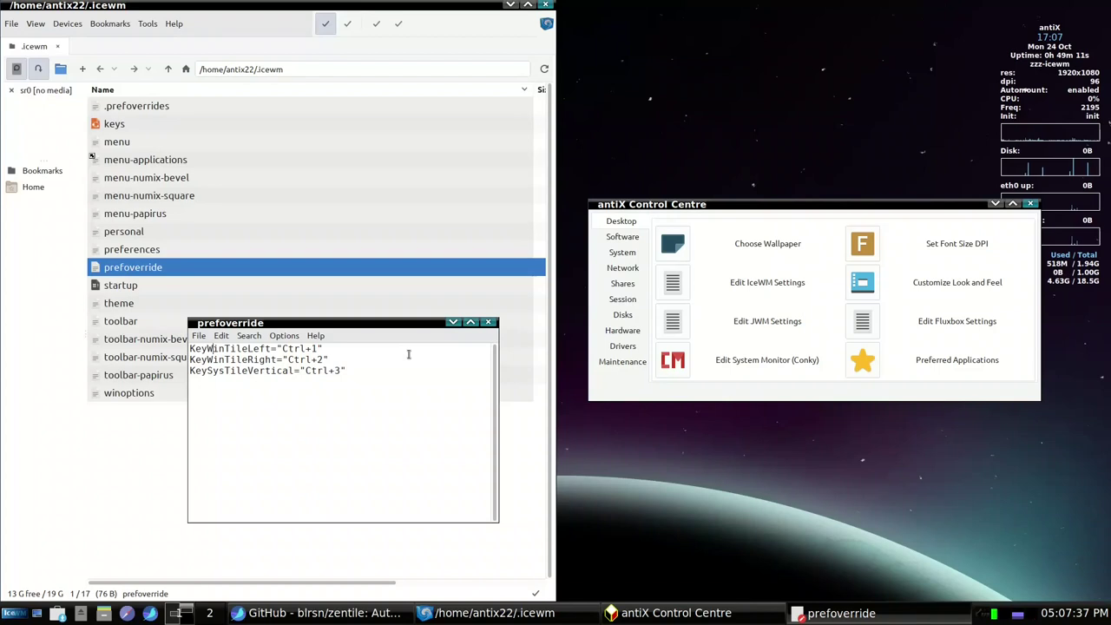
click(489, 322)
click(447, 337)
click(470, 323)
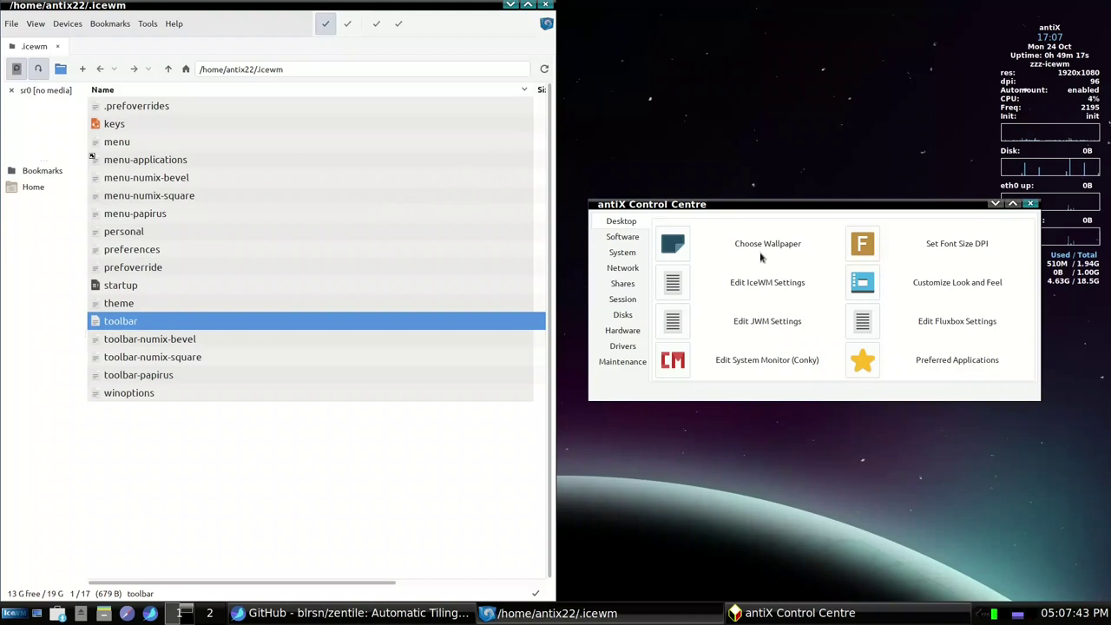
click(475, 232)
click(332, 249)
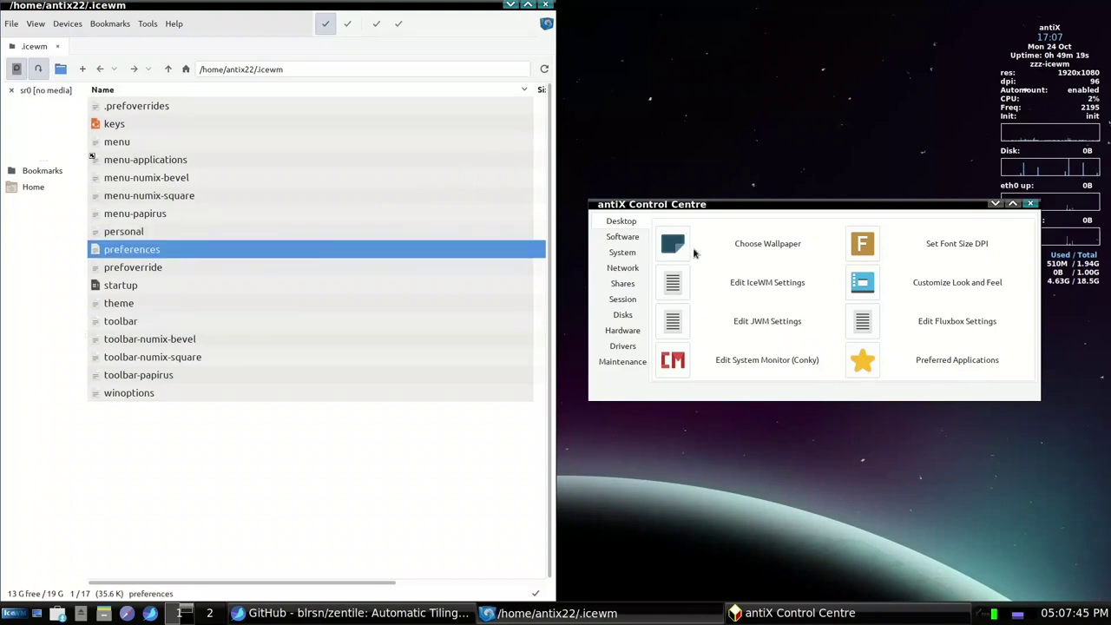
click(521, 267)
click(278, 320)
click(401, 286)
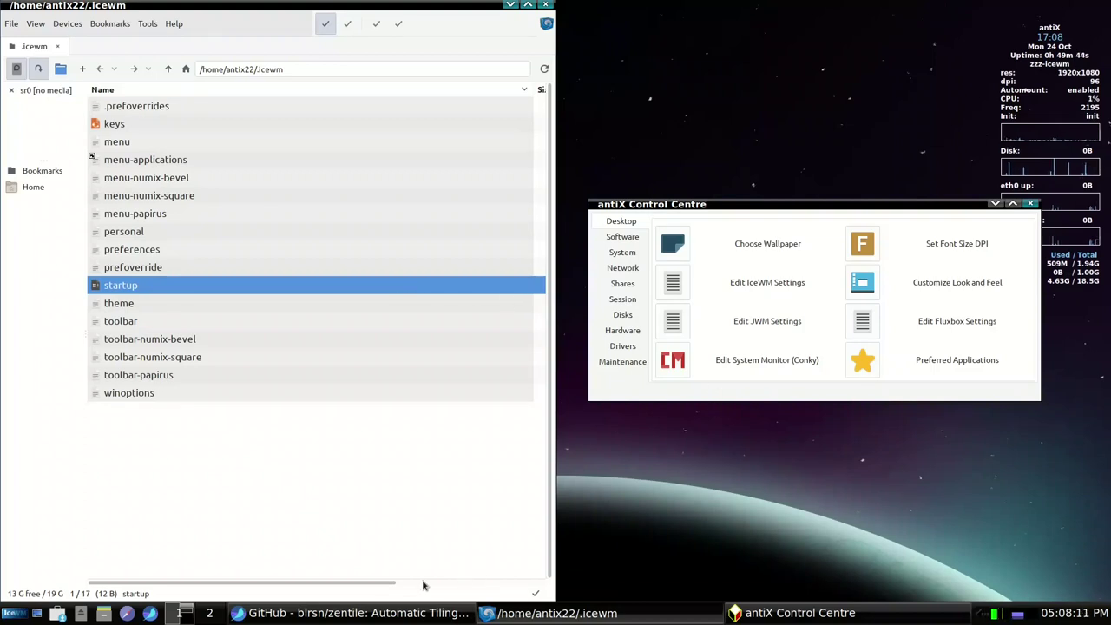
Step: Switch to SeaMonkey and examine the zentile GitHub page, including the project description and the README's default keybinding table
click(380, 611)
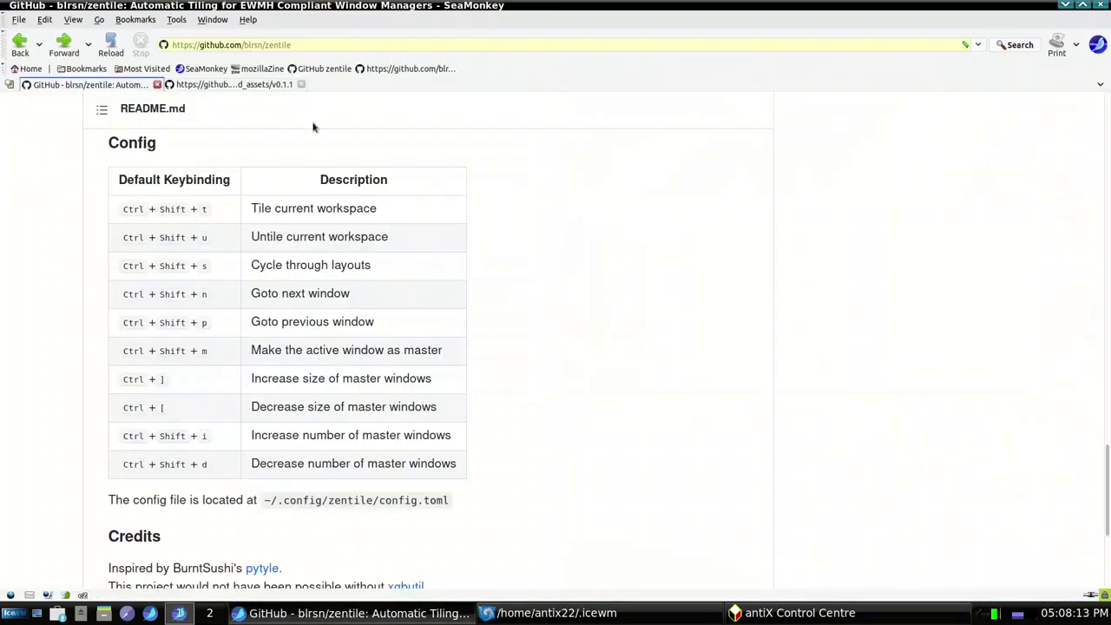
scroll(167, 159, up, 6)
scroll(168, 159, up, 15)
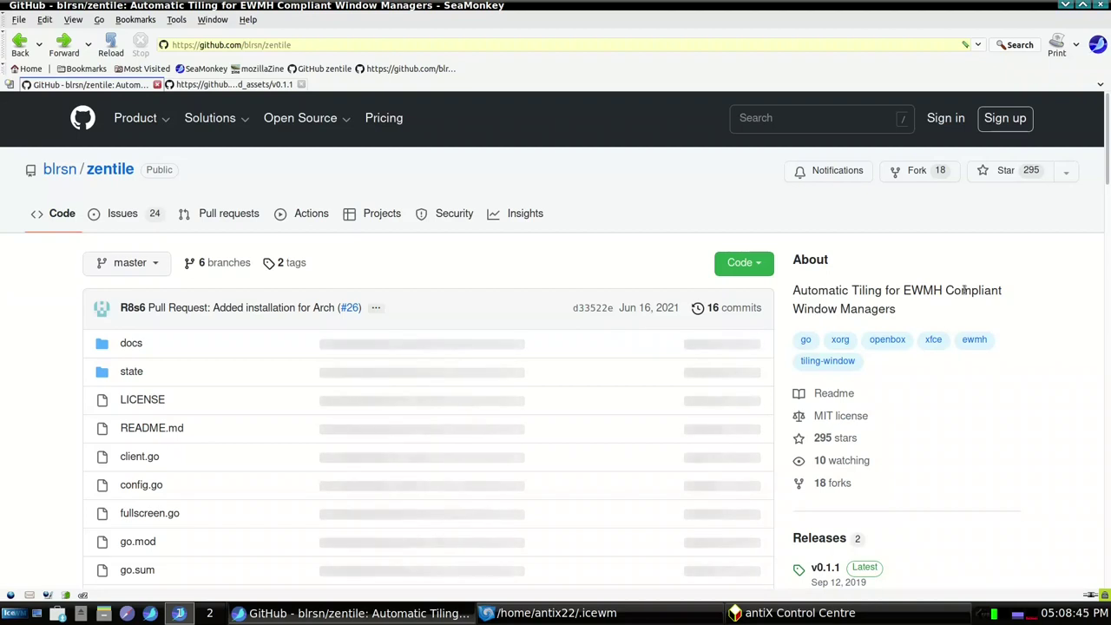
scroll(618, 326, down, 5)
scroll(618, 325, down, 10)
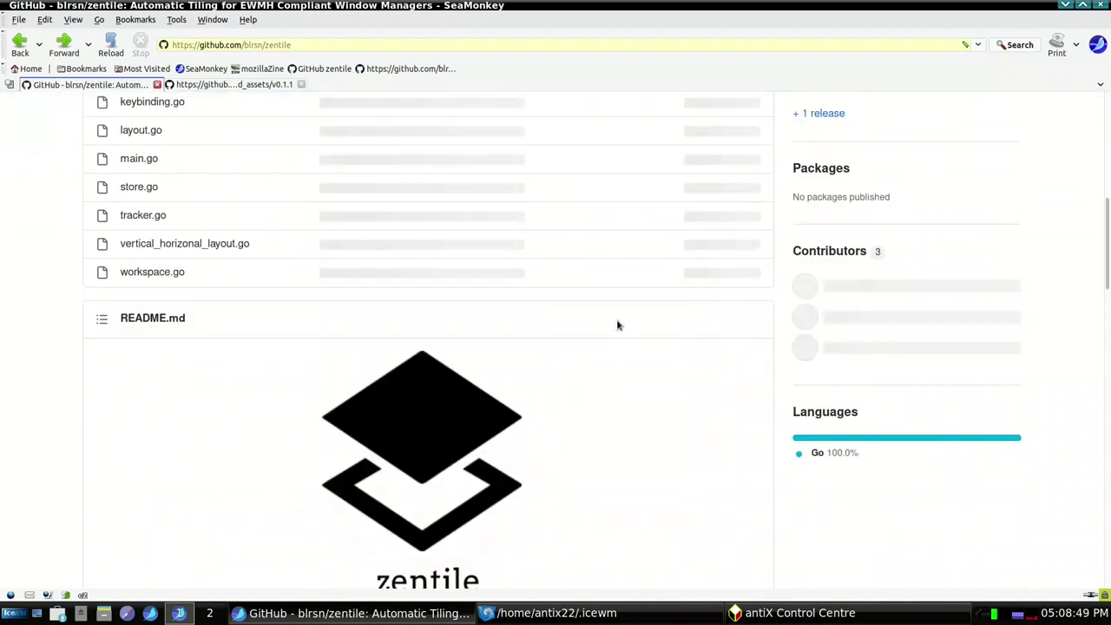
scroll(618, 326, down, 3)
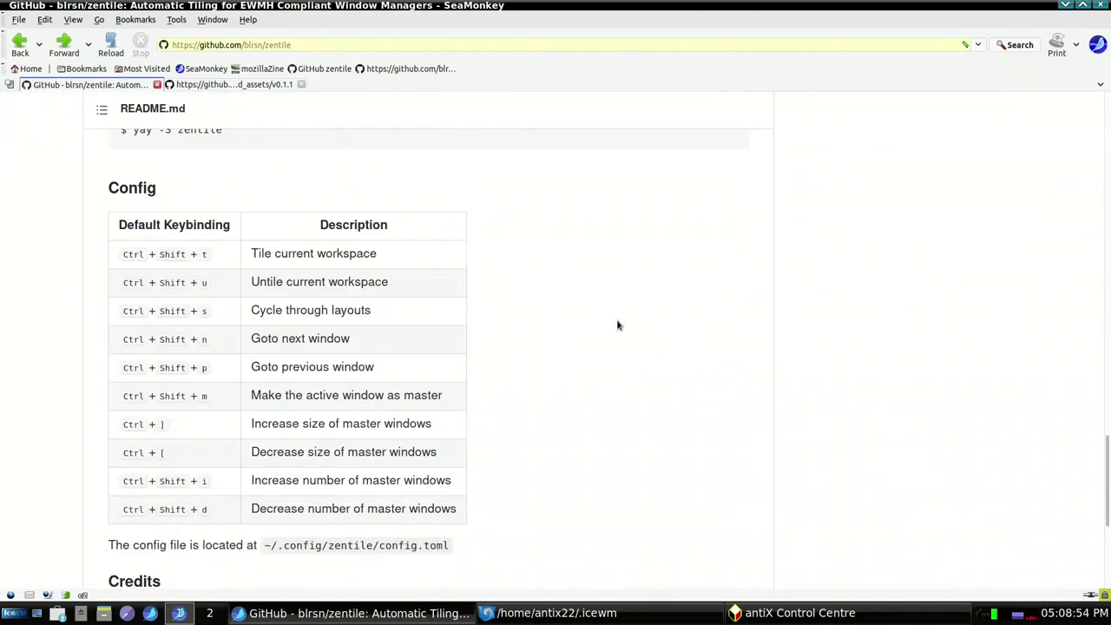
scroll(618, 325, down, 1)
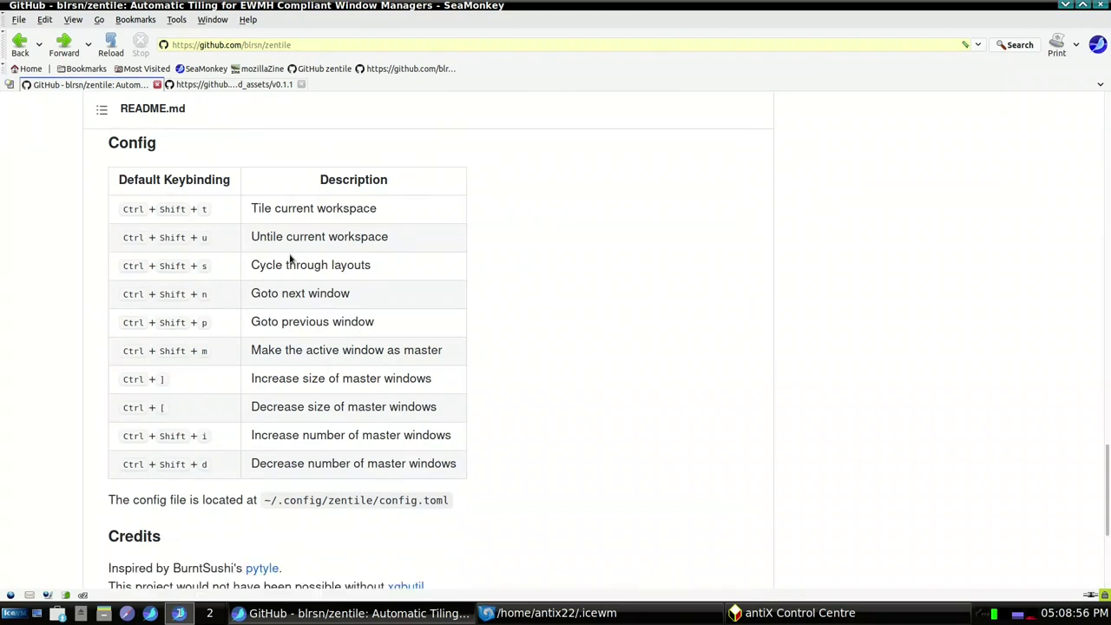
scroll(278, 260, up, 1)
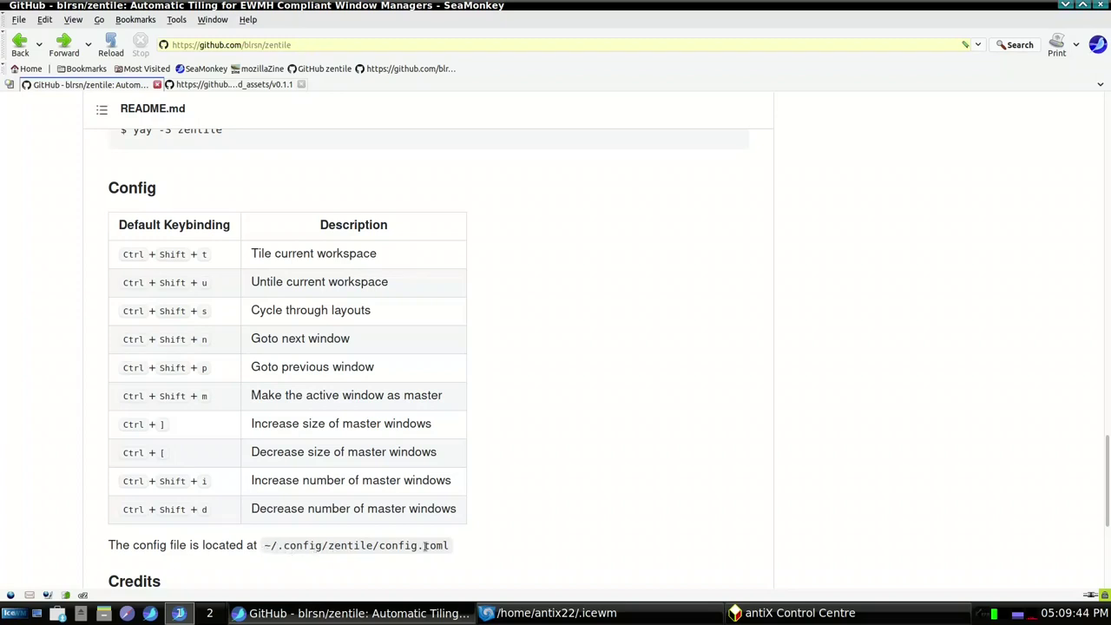
Step: View zentile's v0.1.1 release page and the separately opened list of its downloadable assets
scroll(515, 446, up, 15)
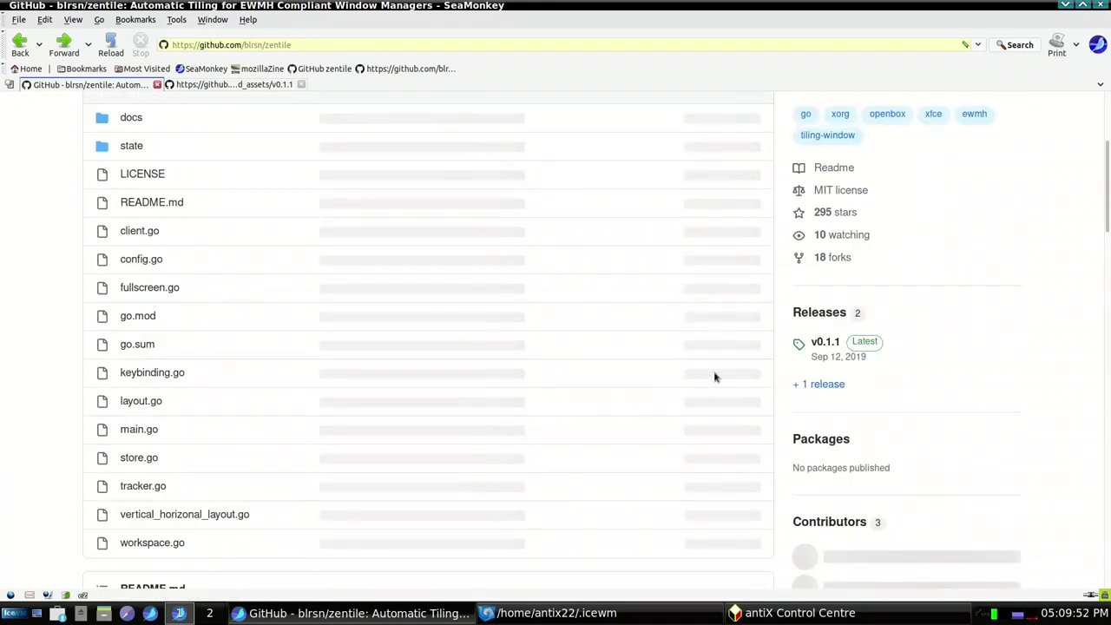
click(829, 343)
scroll(338, 317, down, 3)
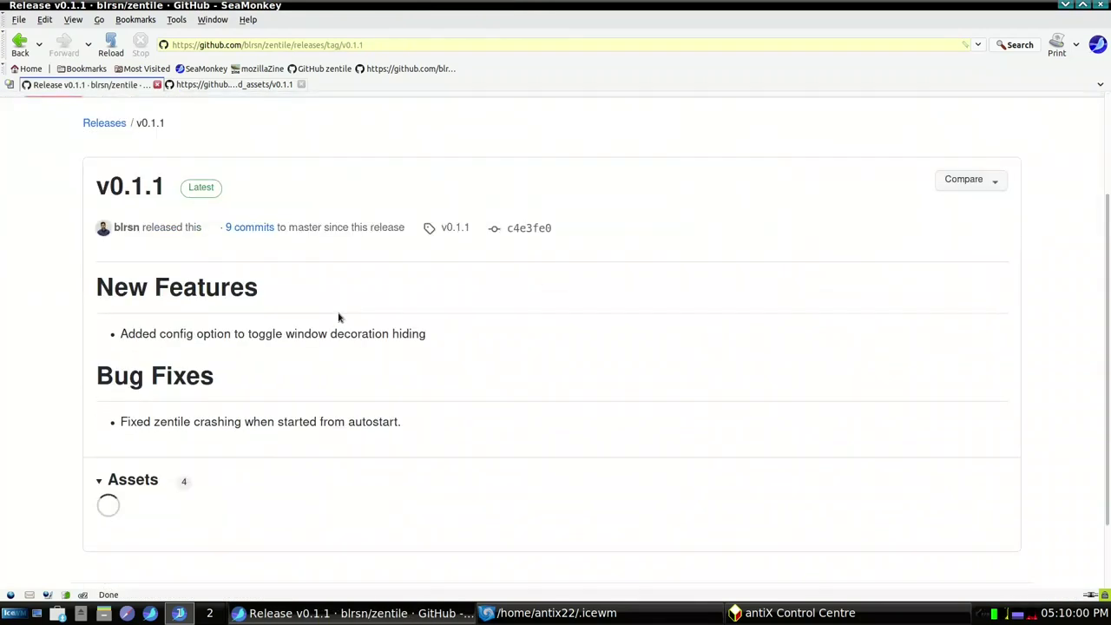
scroll(338, 316, down, 2)
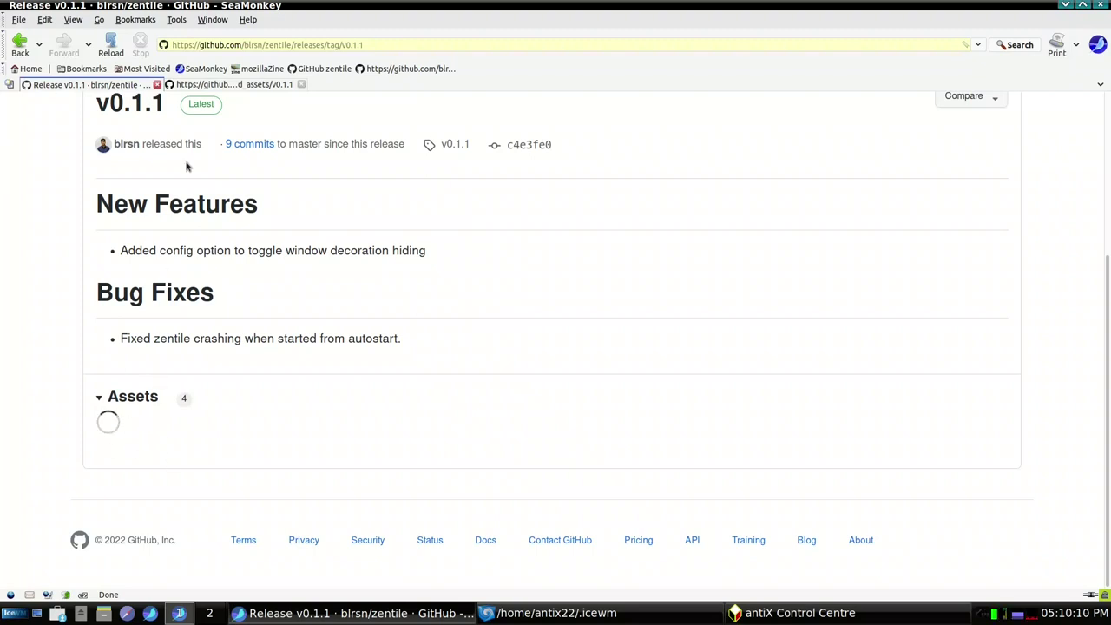
click(225, 84)
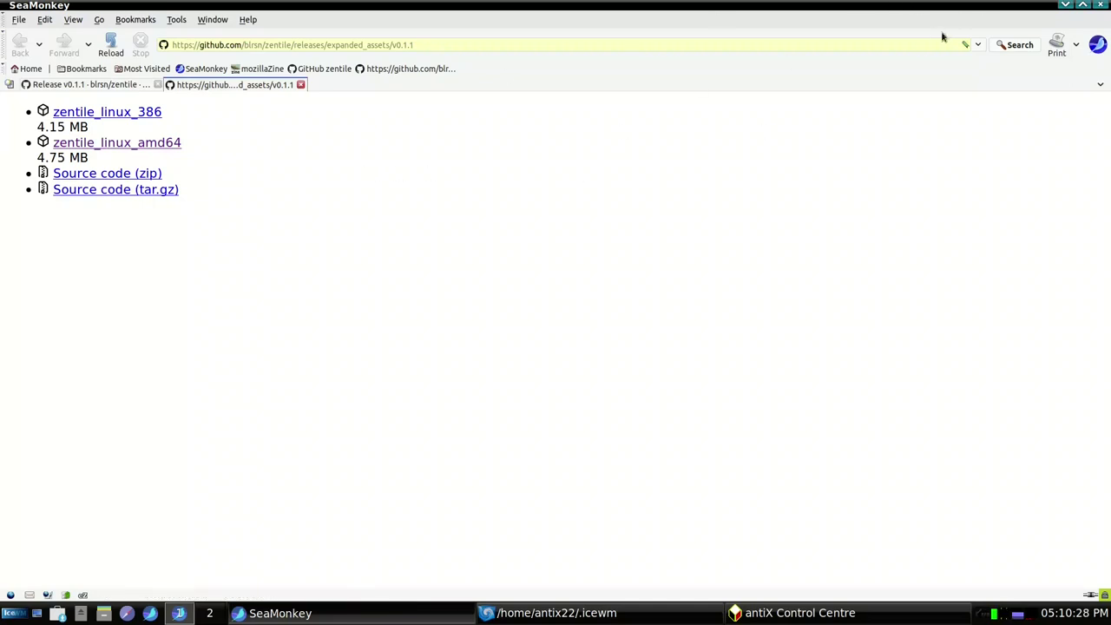
Step: Minimize the browser and open the Downloads folder from the home directory in the file manager
click(1065, 5)
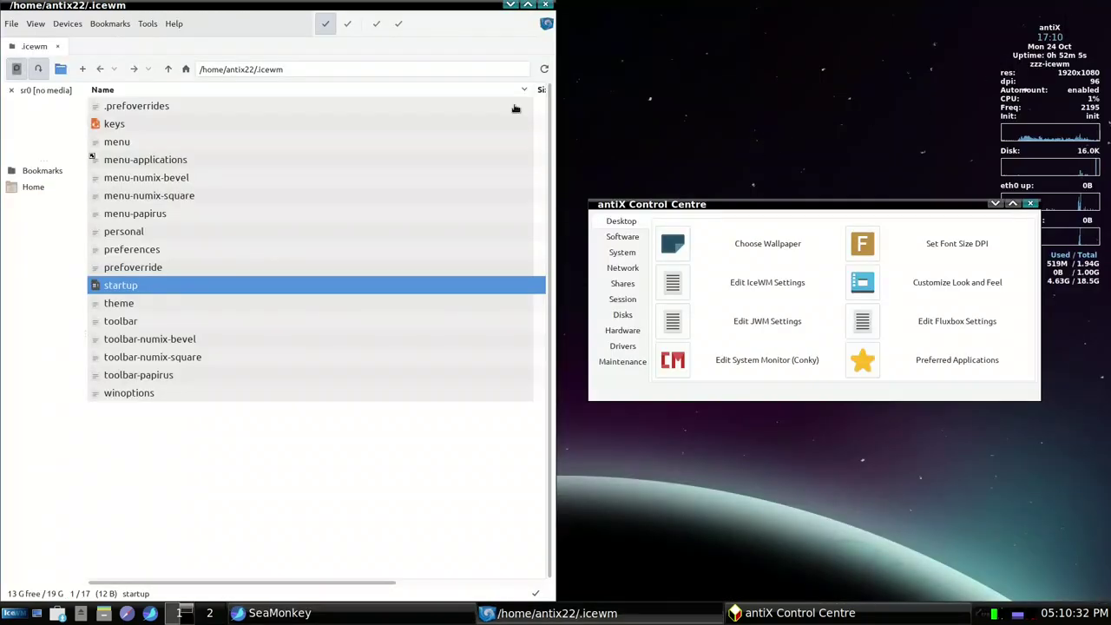
click(511, 5)
click(531, 613)
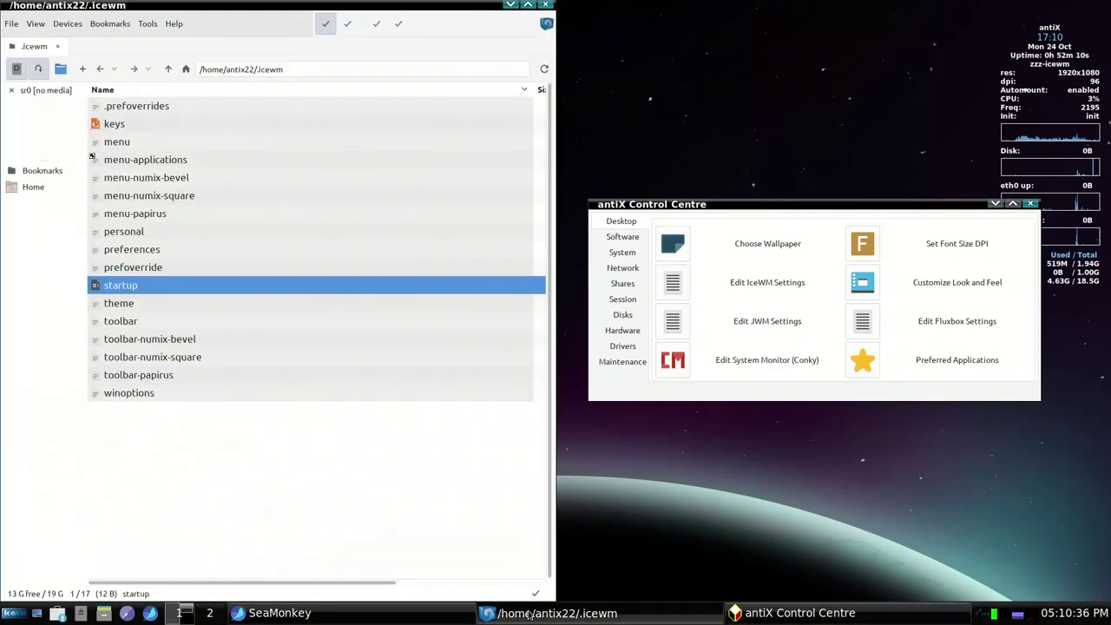
click(167, 68)
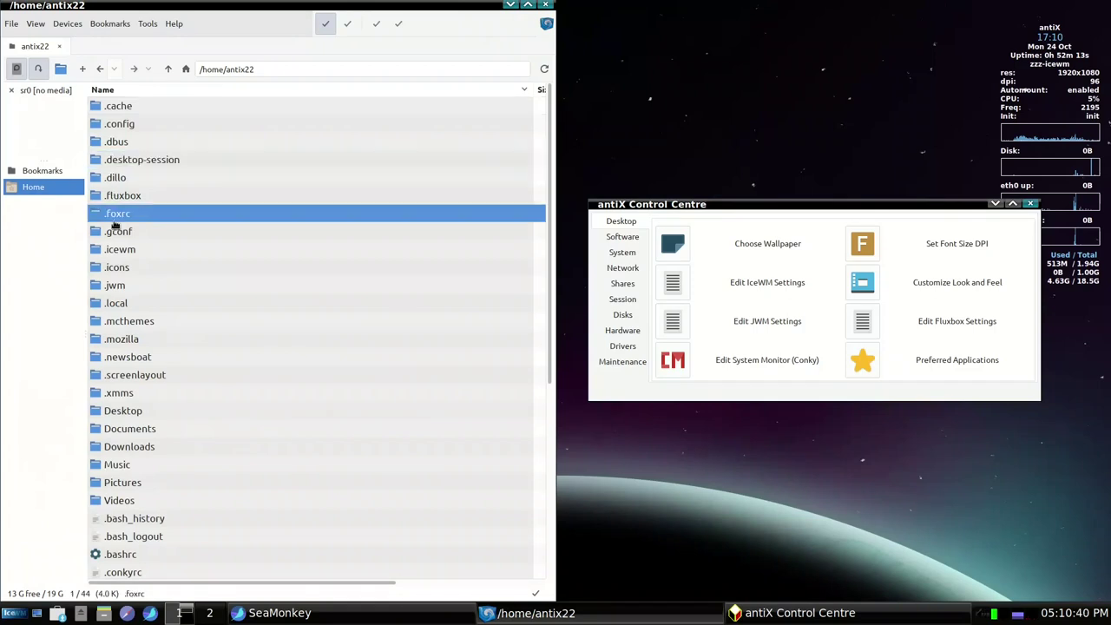
click(122, 453)
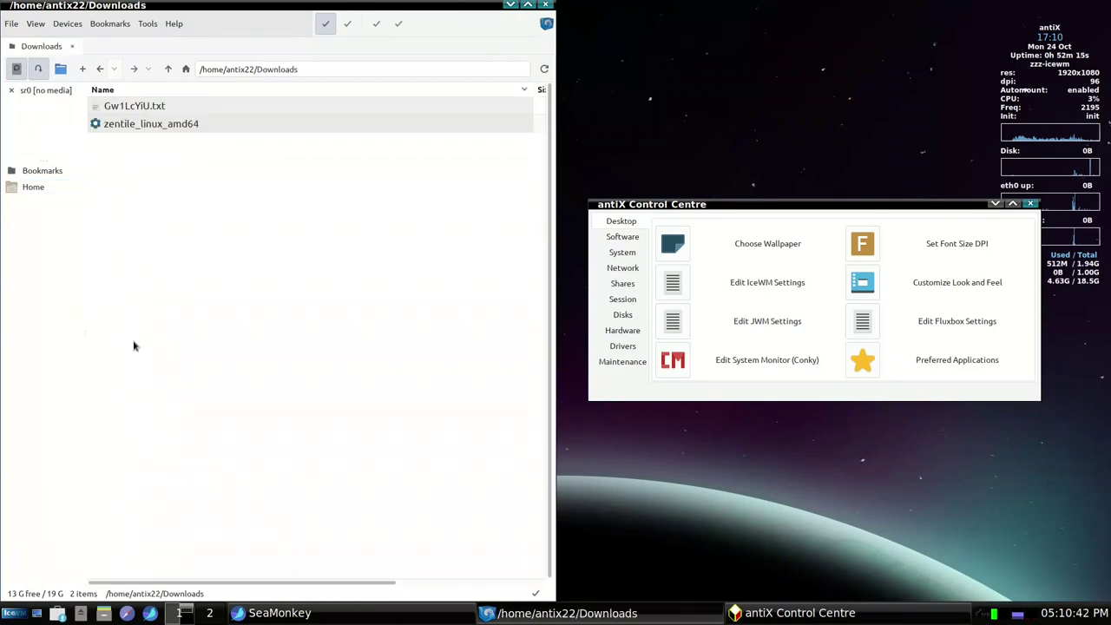
Step: Give owner, group and other execute permission on the zentile_linux_amd64 file
right_click(143, 124)
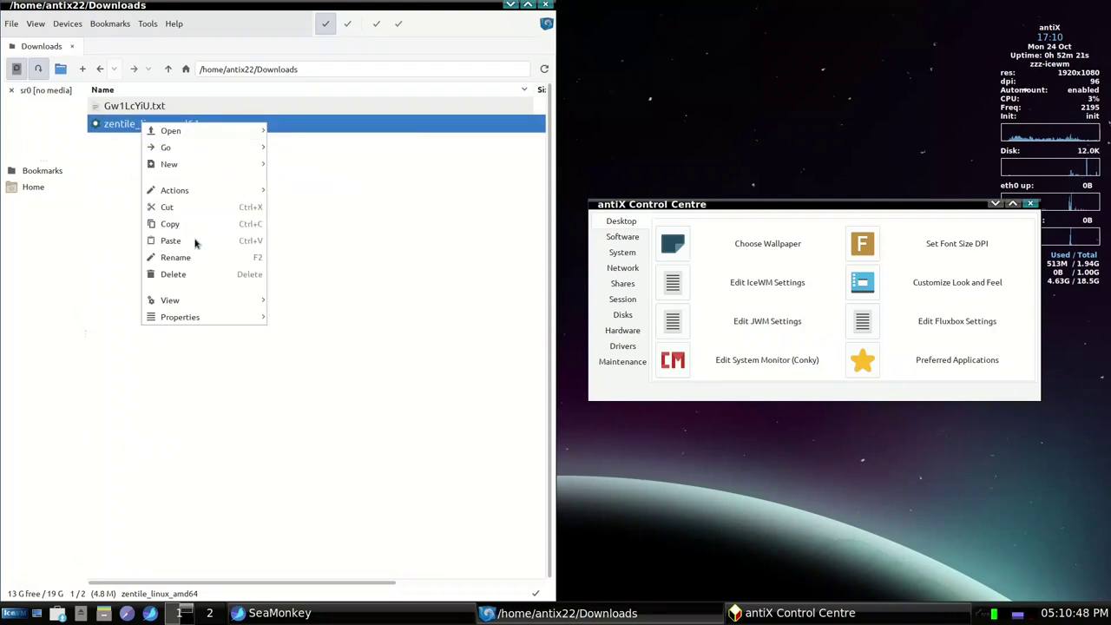
mouse_move(213, 317)
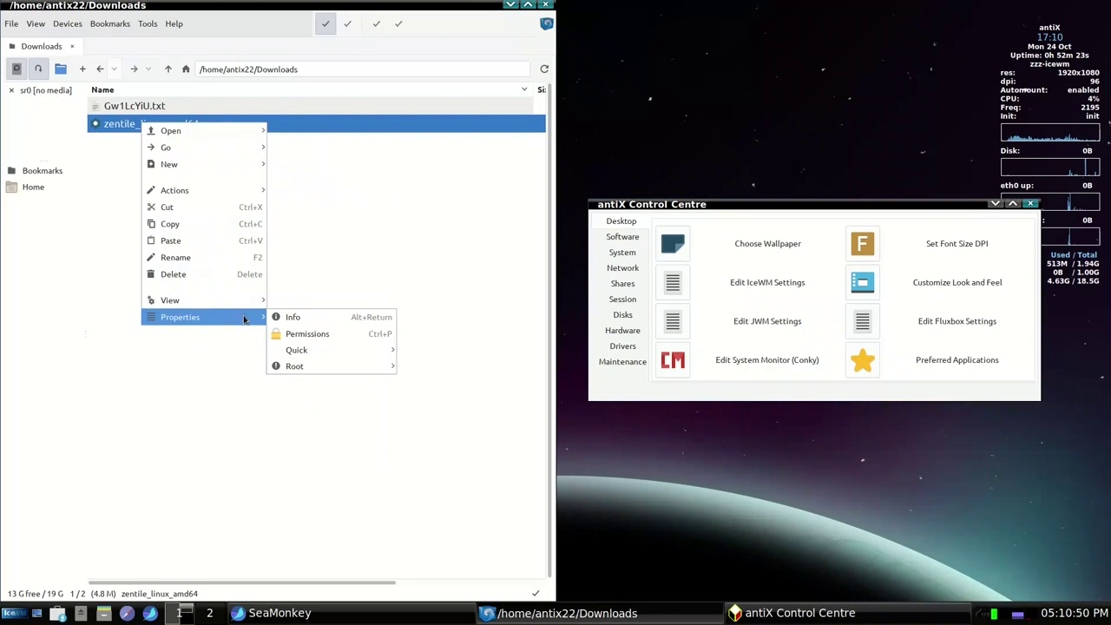
click(305, 333)
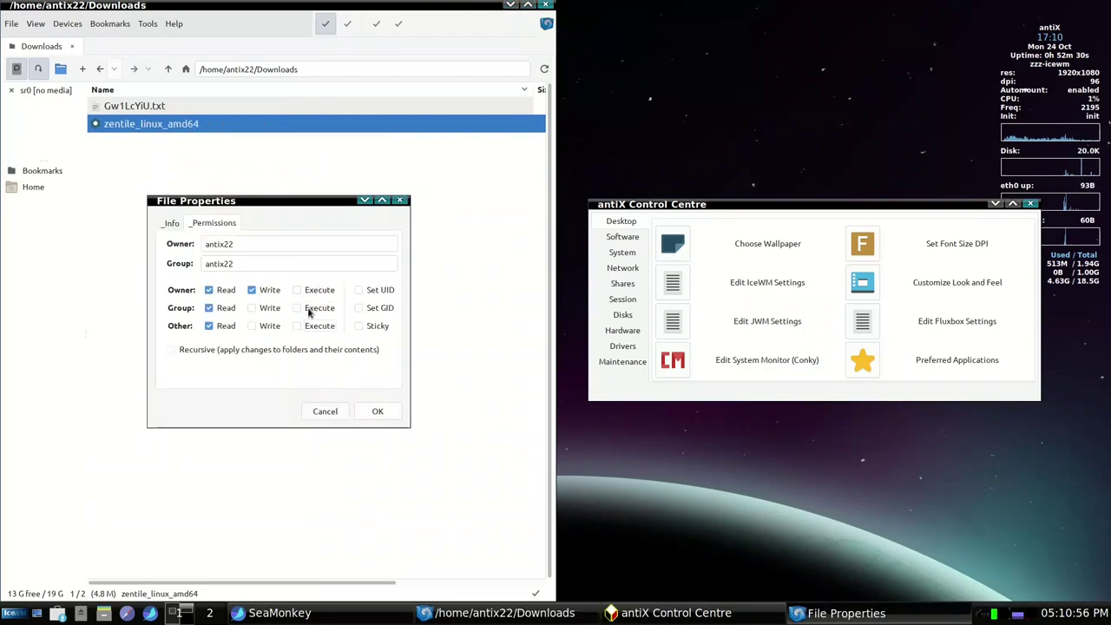
click(297, 291)
click(296, 309)
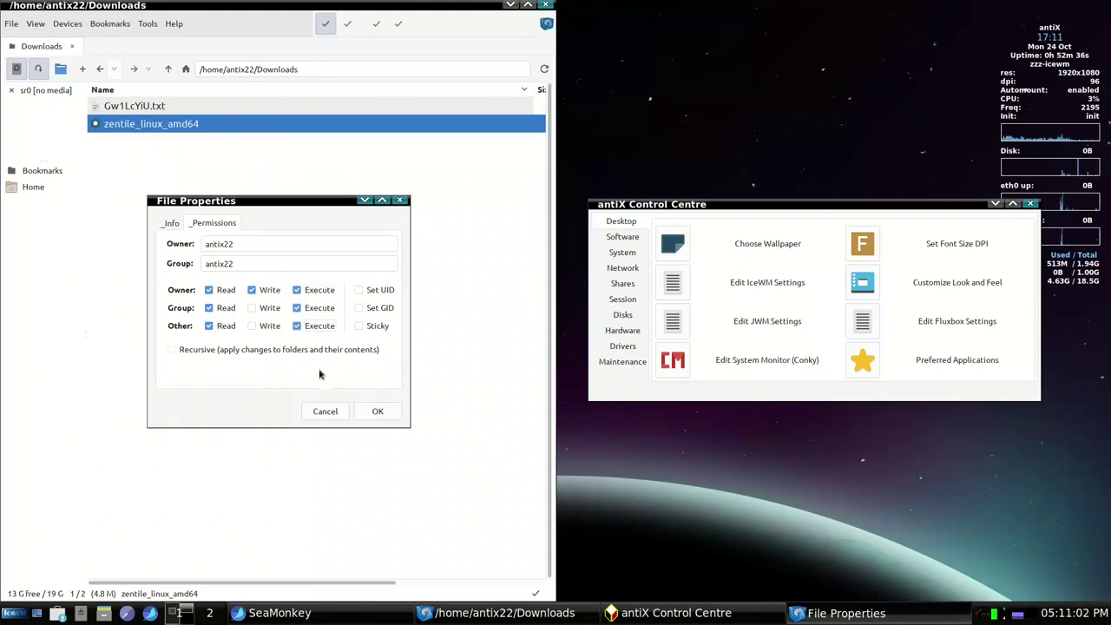
click(379, 411)
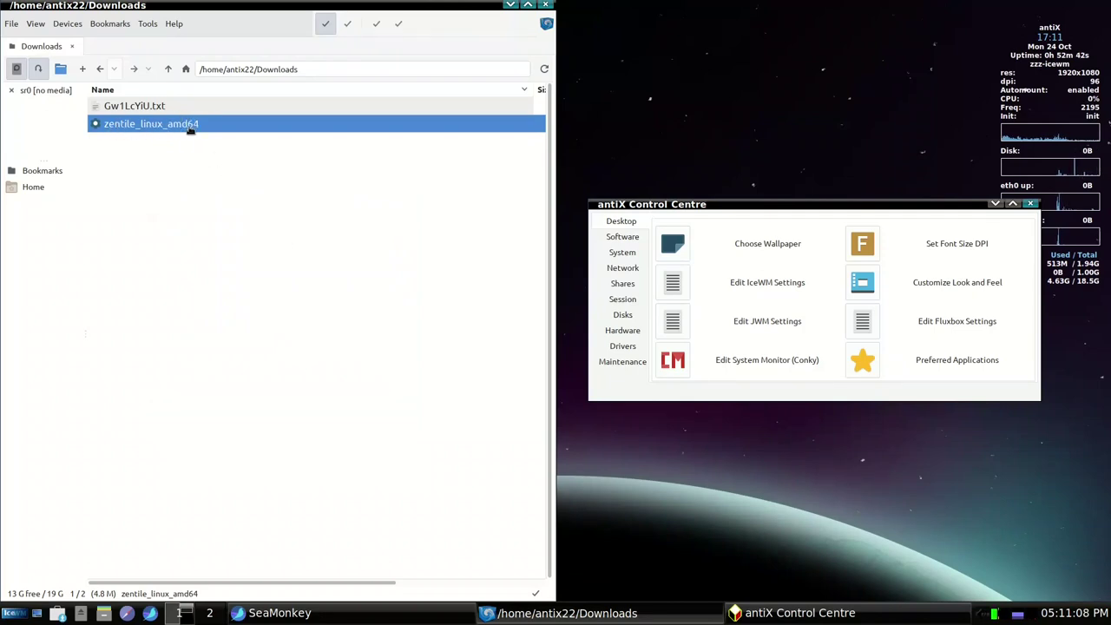
Step: Close the antiX Control Centre and open a terminal, placing its window beside the file manager
click(1031, 204)
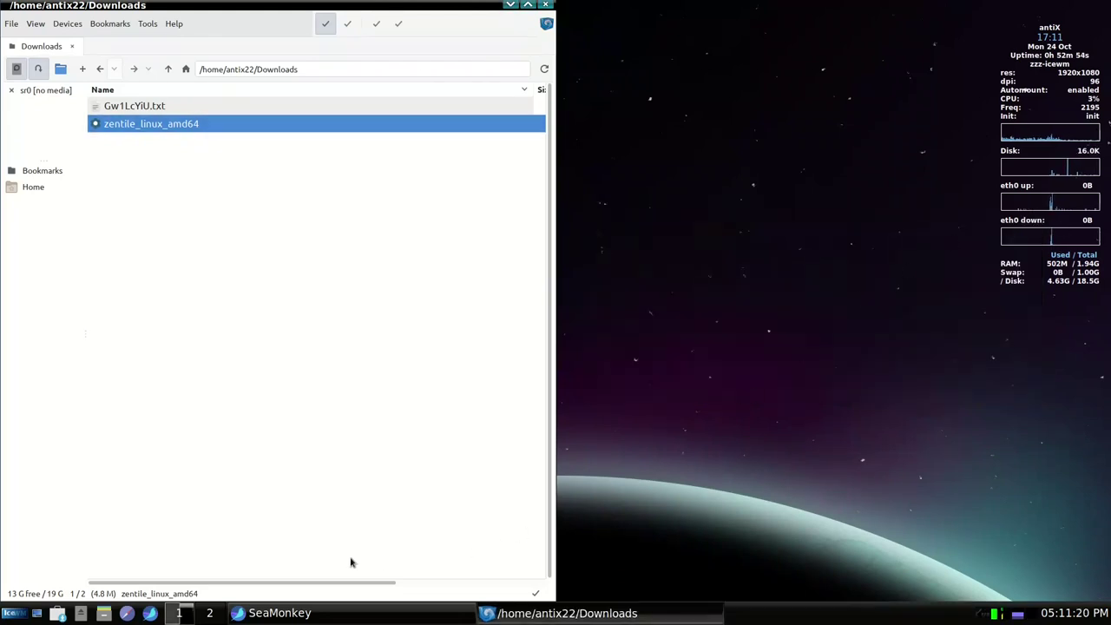
right_click(630, 185)
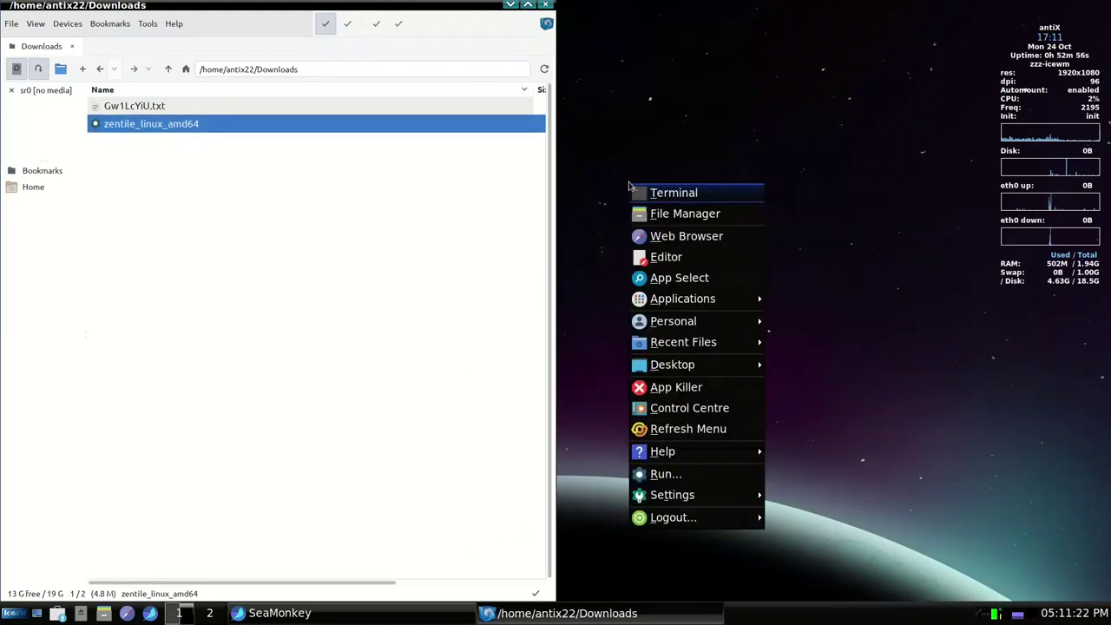
click(673, 193)
drag(715, 9, 681, 93)
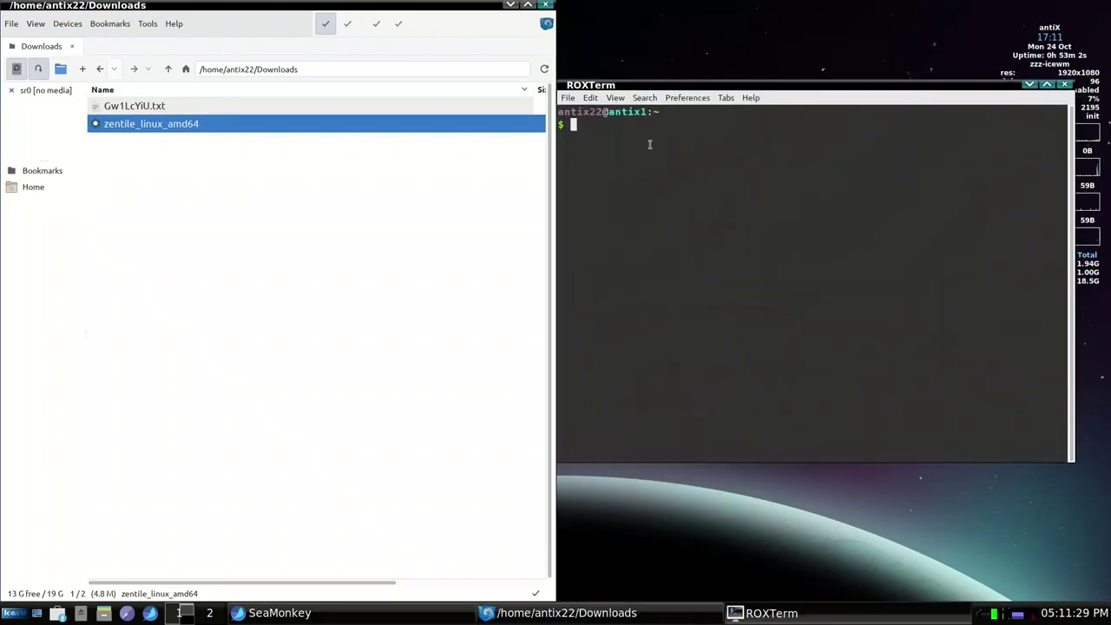
Step: Change the terminal's working directory to Downloads
text(cd)
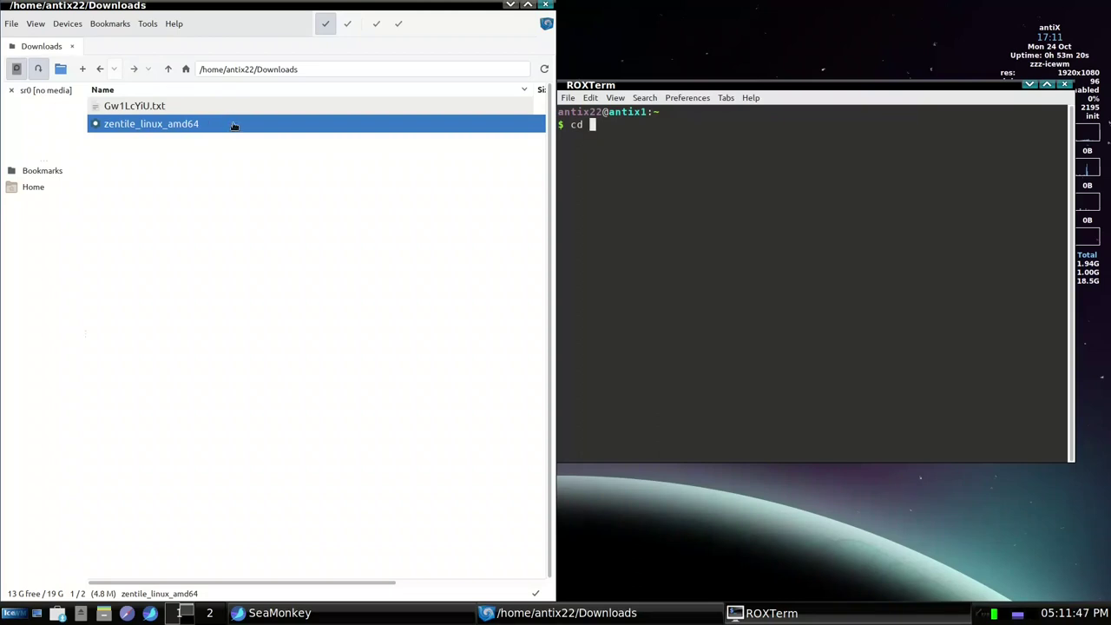
drag(197, 124, 637, 122)
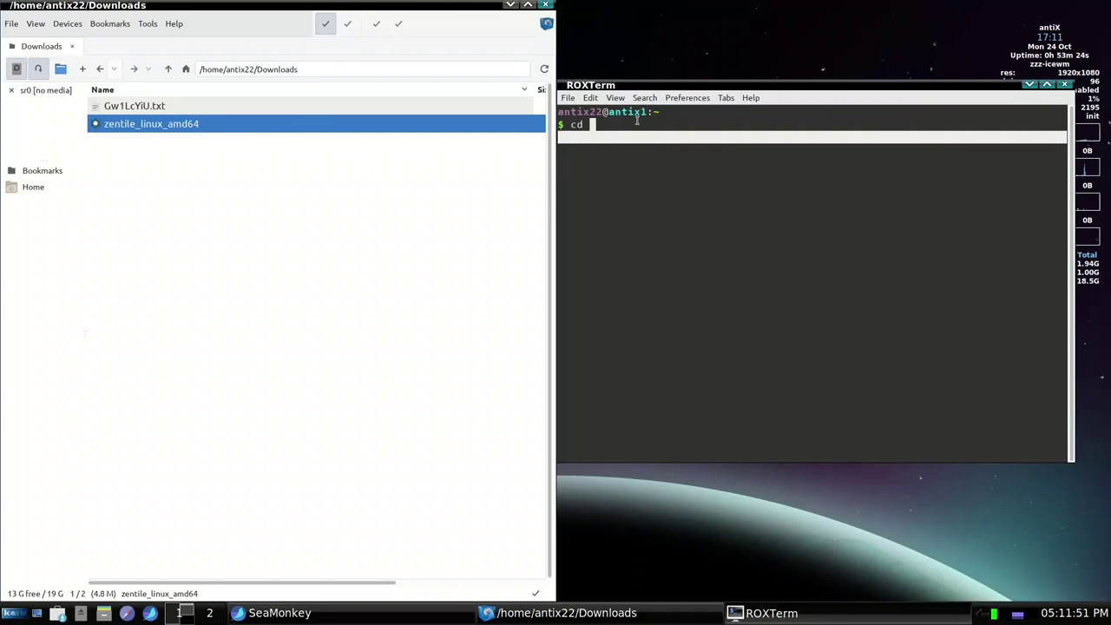
text(Dow)
key(Tab)
key(Return)
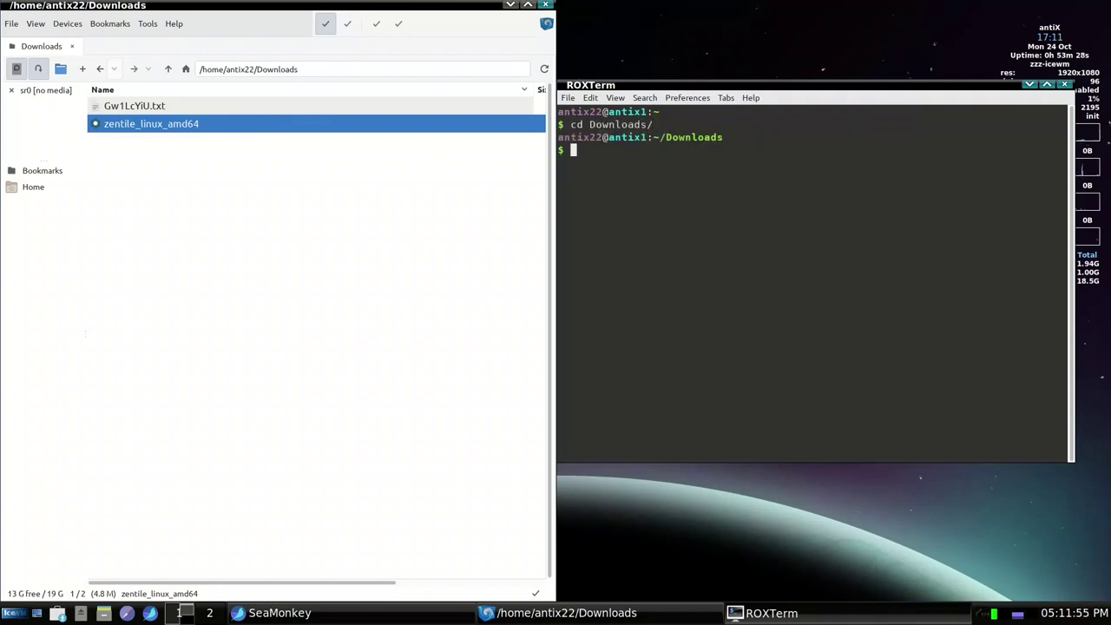
Step: Run ./zentile_linux_amd64 with the -v option in the terminal
text(./z)
key(Tab)
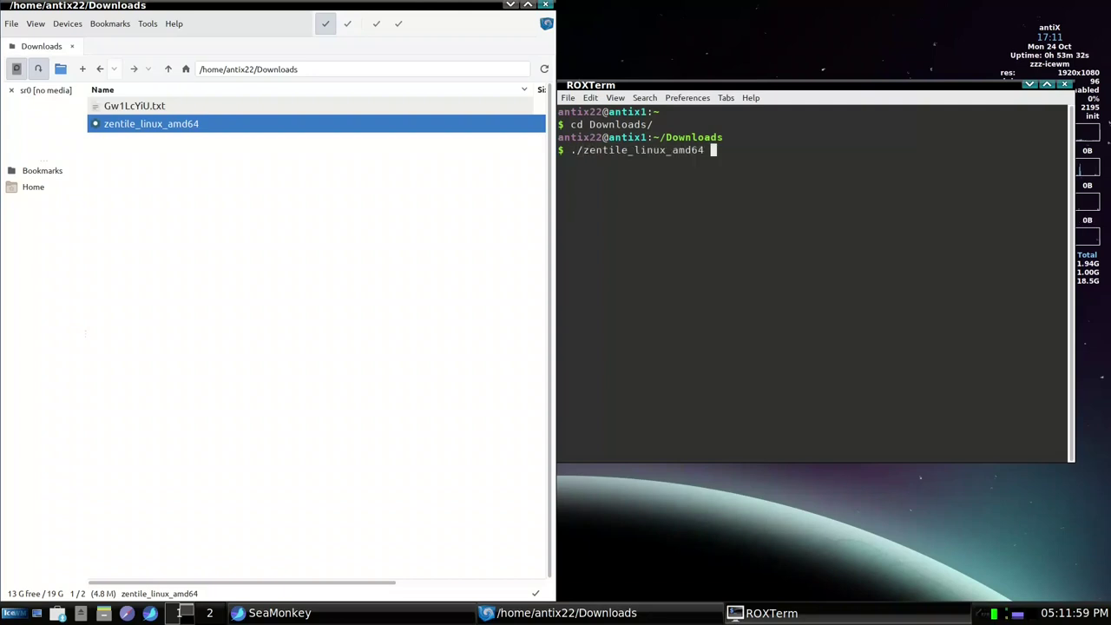
text(-v)
key(Return)
Step: Switch to SeaMonkey, return to the zentile repository page and review the README's Config keybindings
click(298, 614)
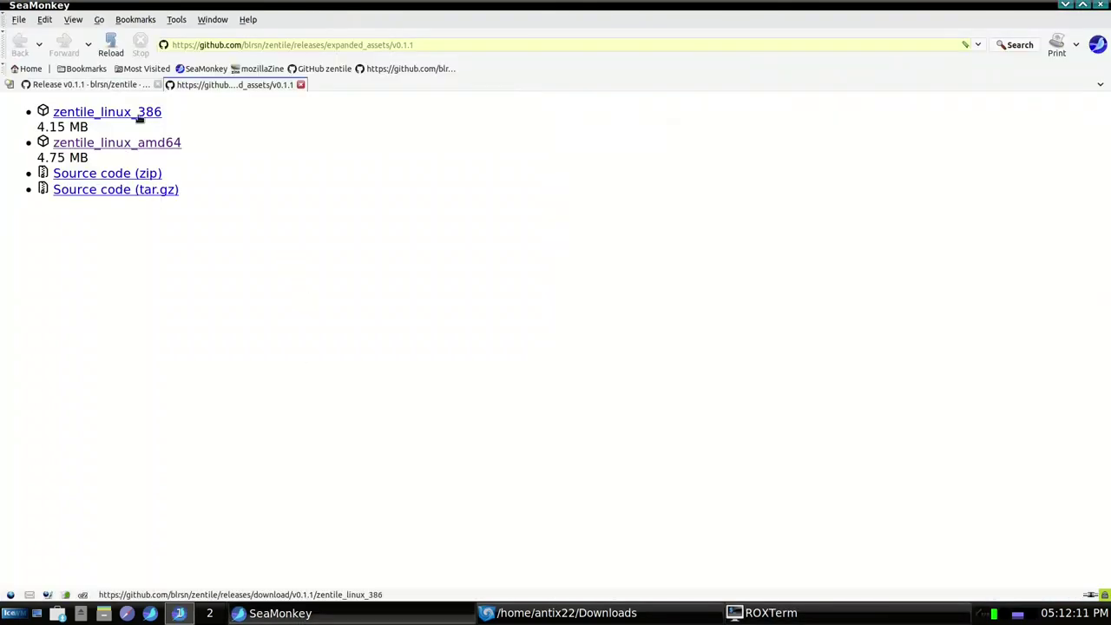
click(113, 85)
scroll(202, 265, up, 1)
key(alt+Left)
scroll(191, 325, down, 15)
scroll(193, 328, down, 10)
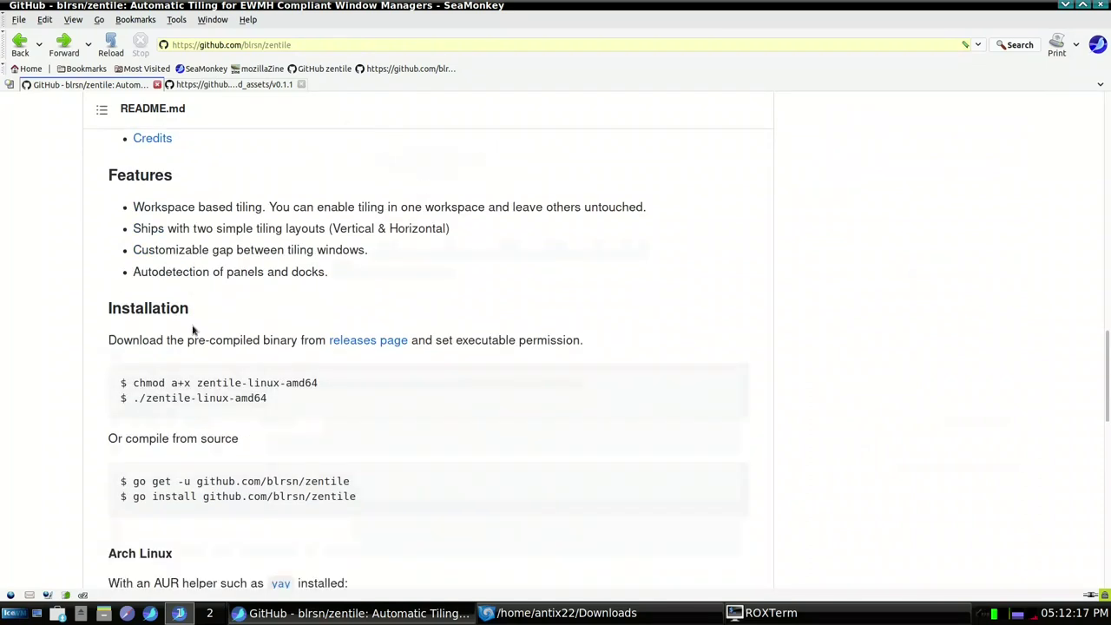
scroll(192, 328, down, 2)
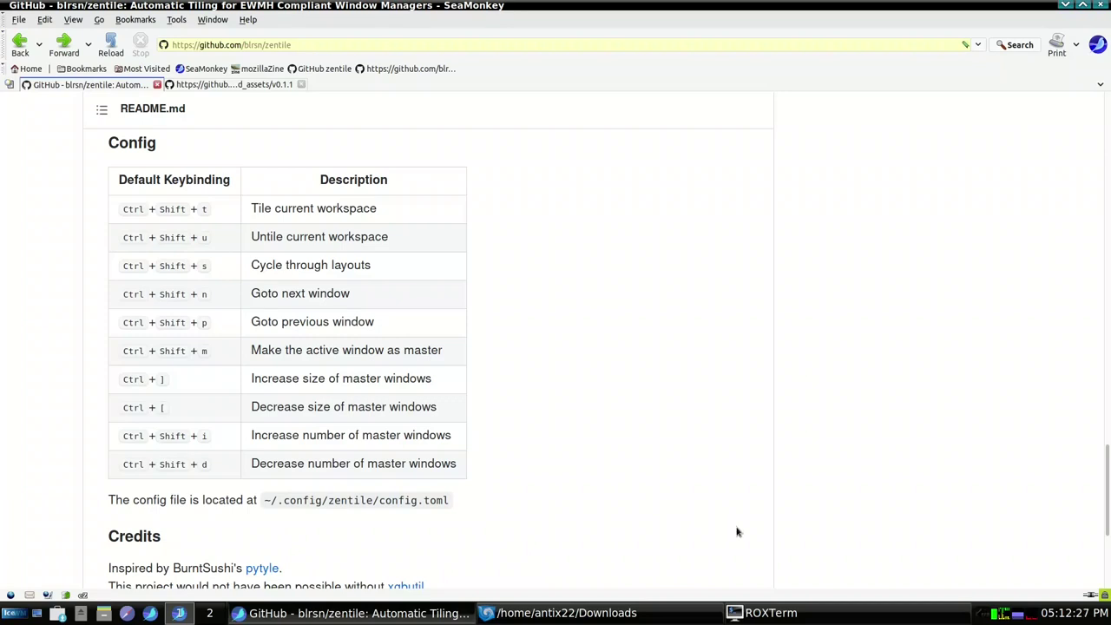
Step: Look at workspace 2, return to workspace 1 and bring the terminal forward to check zentile's output
click(760, 620)
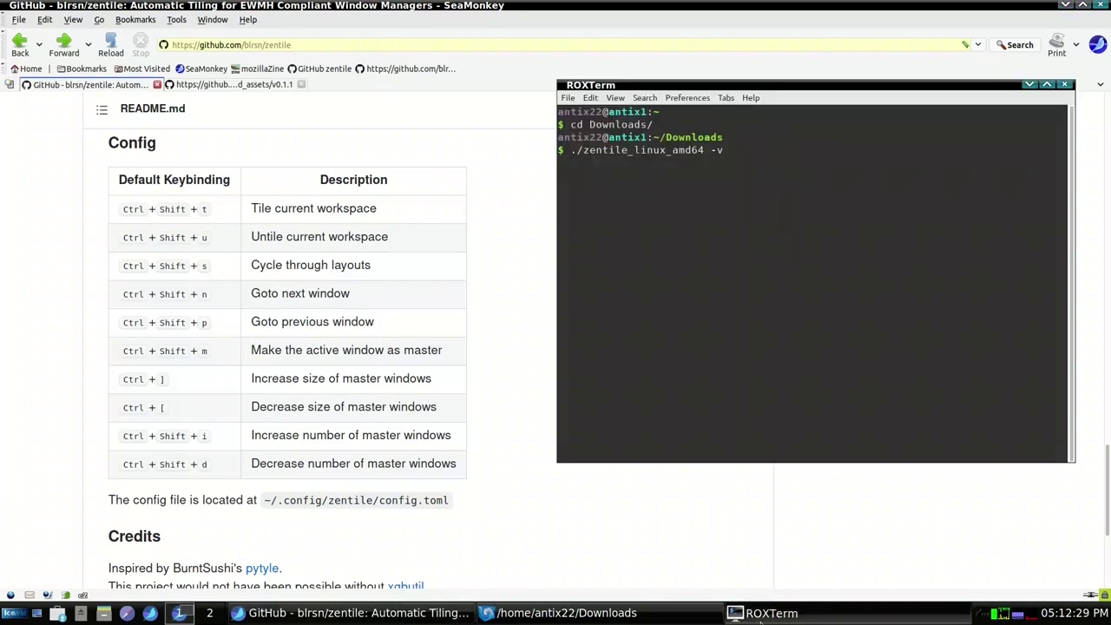
click(760, 616)
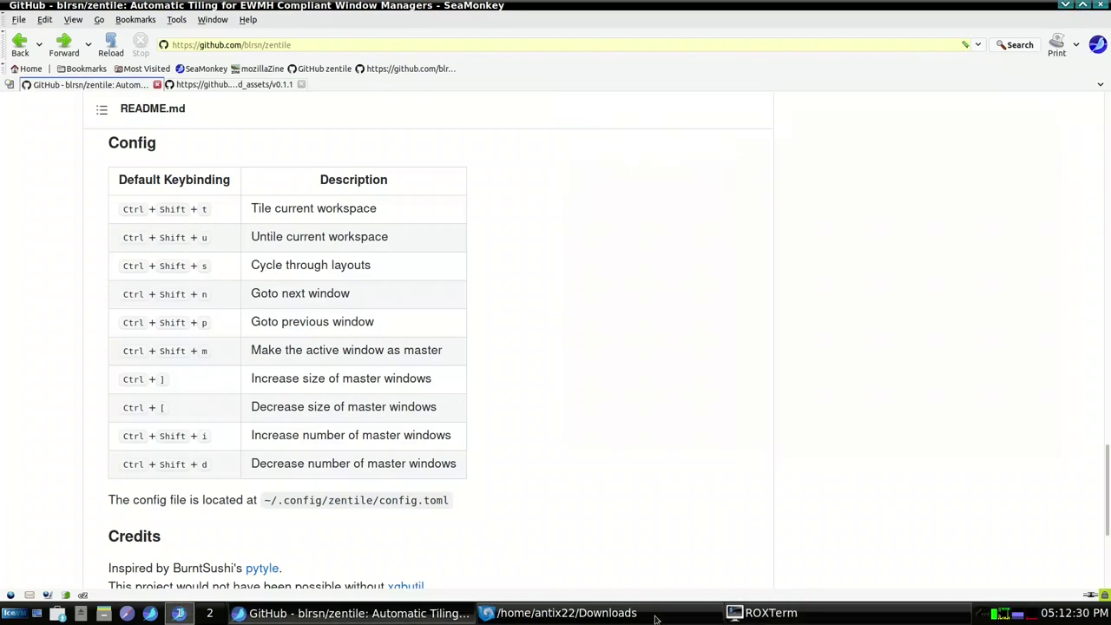
click(208, 614)
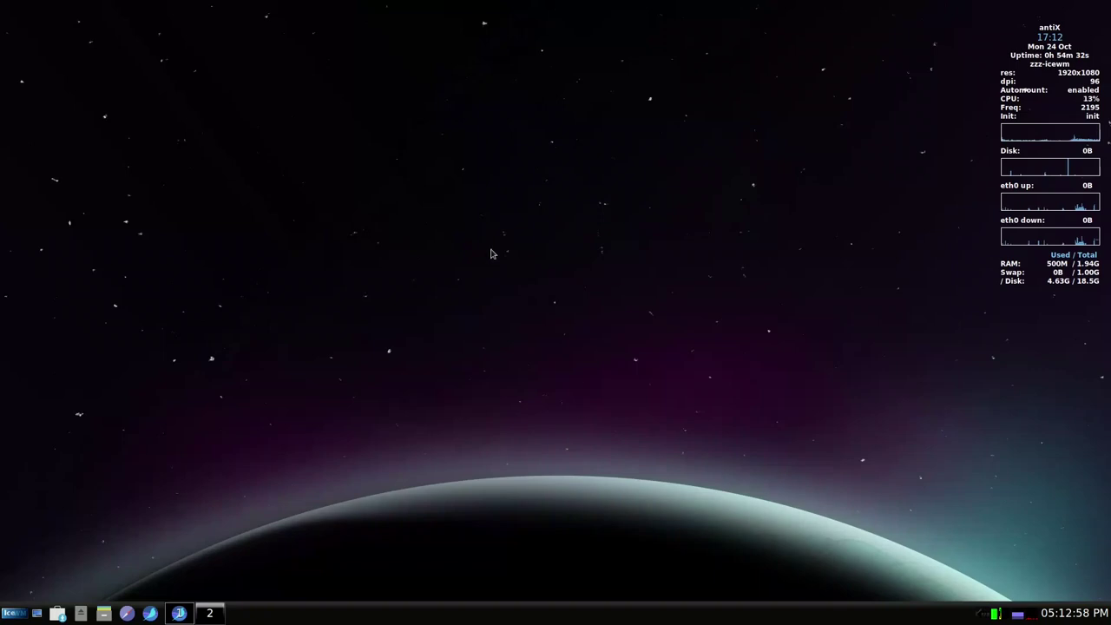
click(180, 616)
click(759, 612)
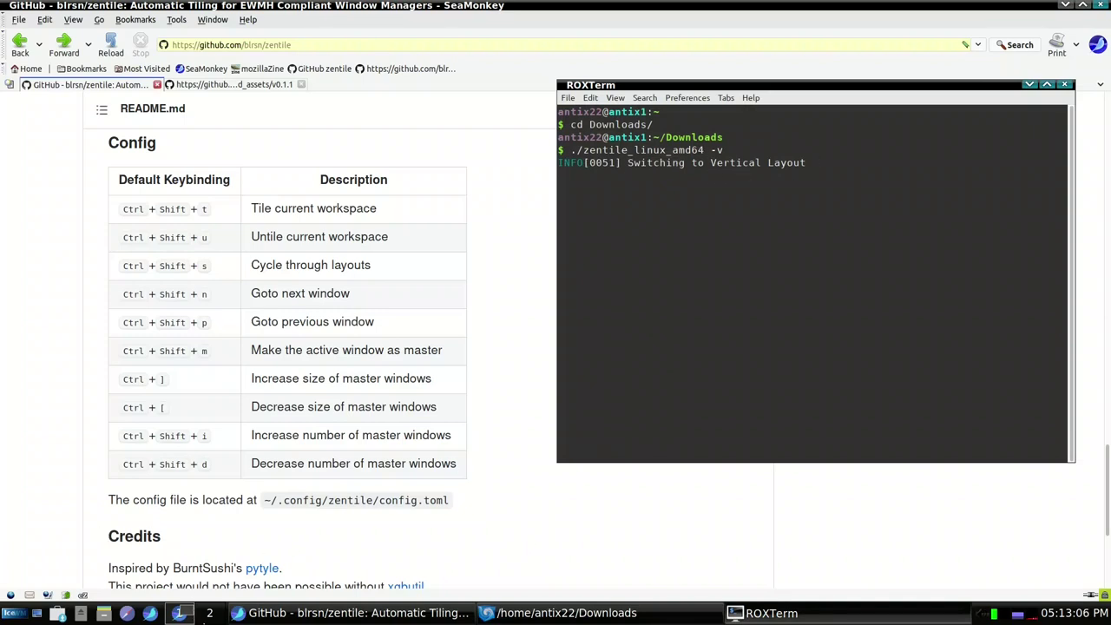
Step: Switch to workspace 2 and open three file manager windows to demonstrate automatic tiling
click(208, 614)
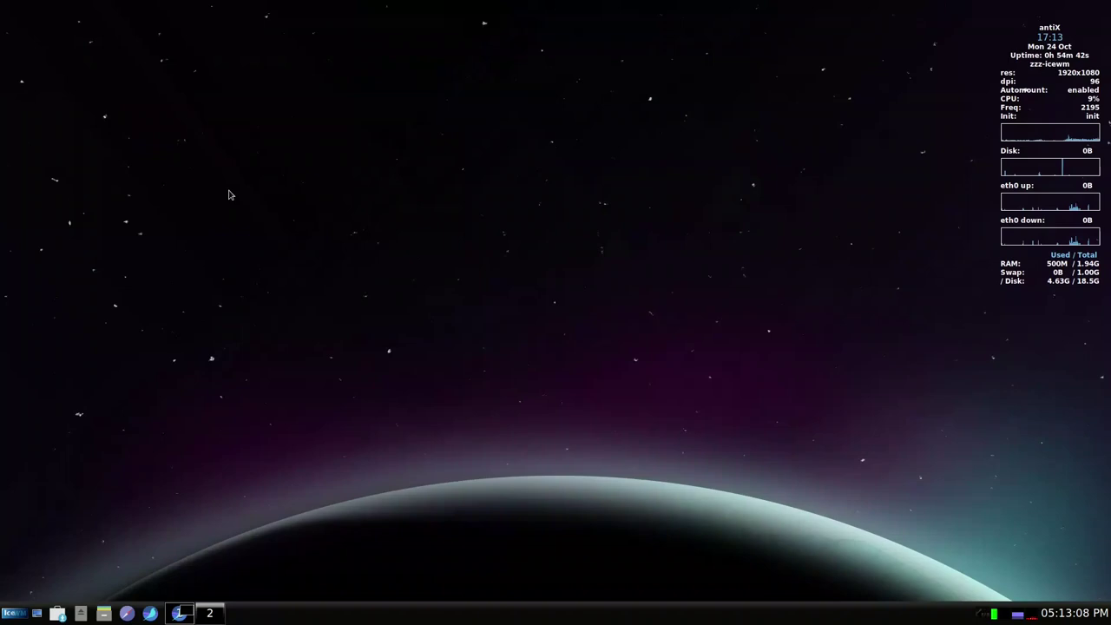
click(104, 613)
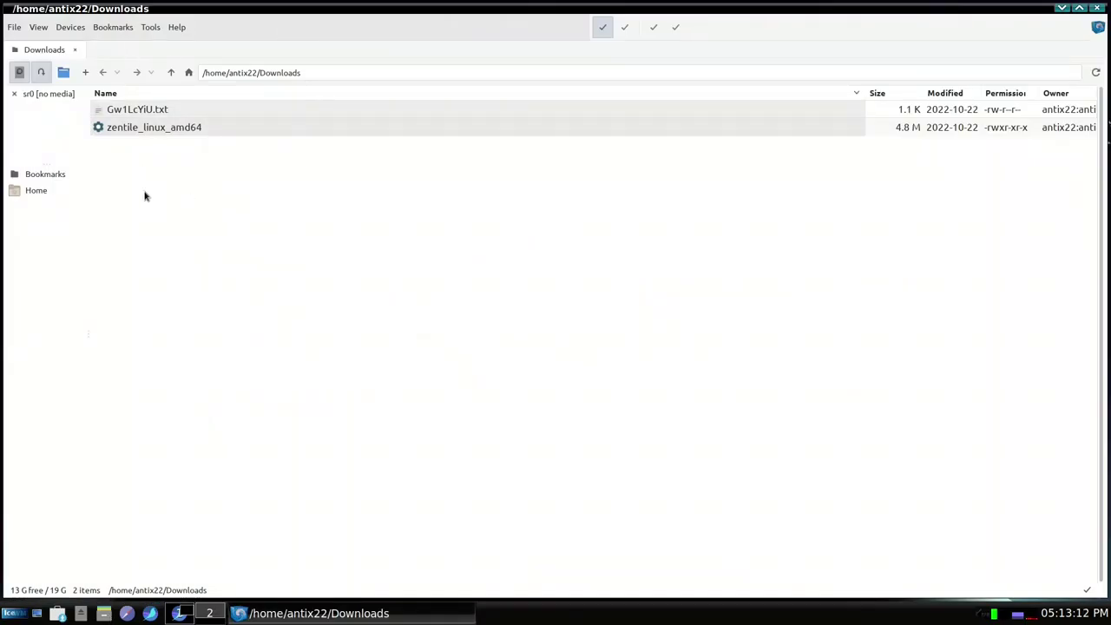
click(104, 614)
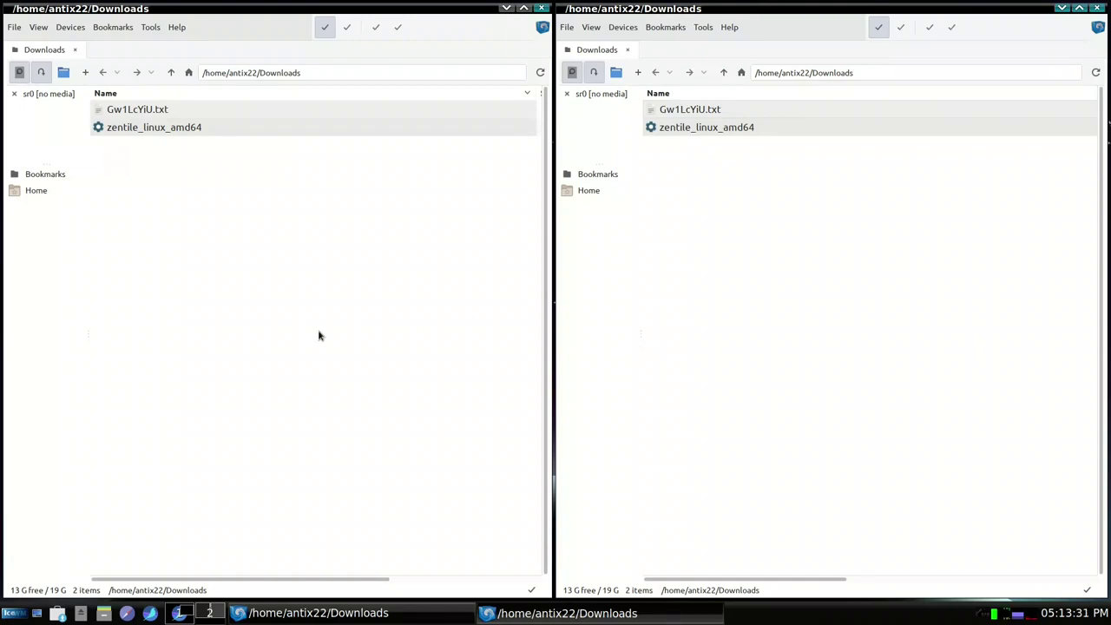
click(102, 613)
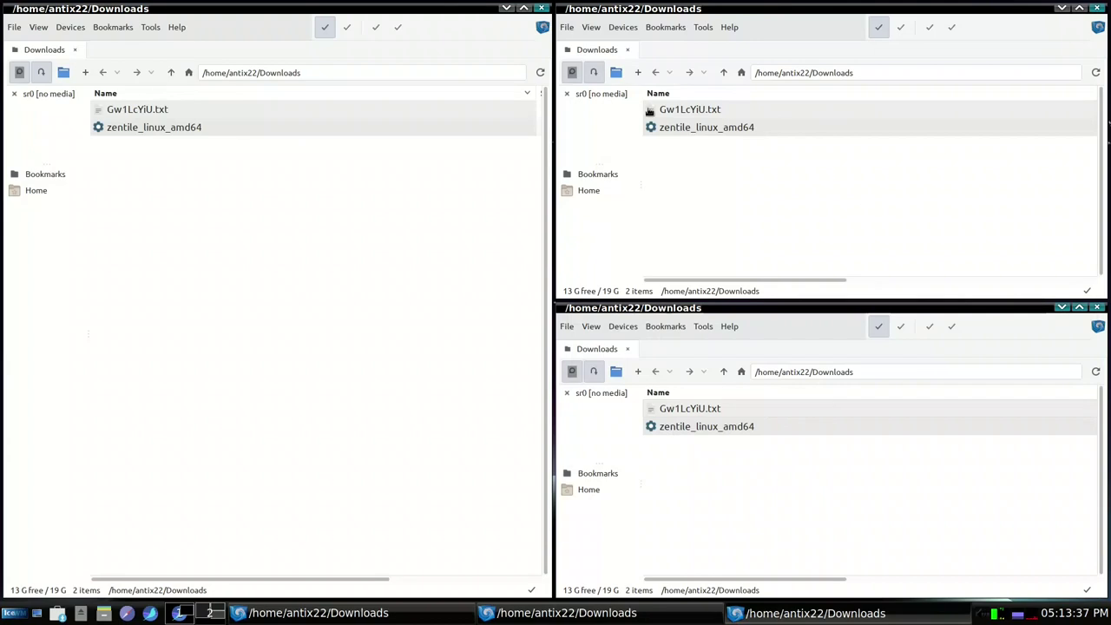
Step: Return to workspace 1, open another file manager window and move it freely over the browser and terminal
click(179, 618)
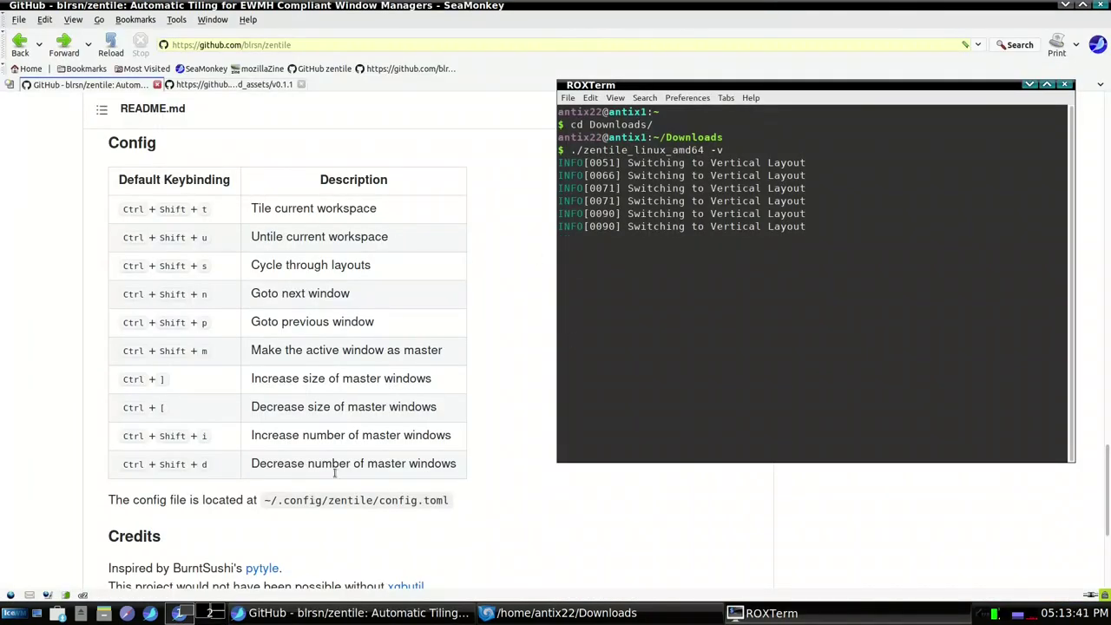
key(super+e)
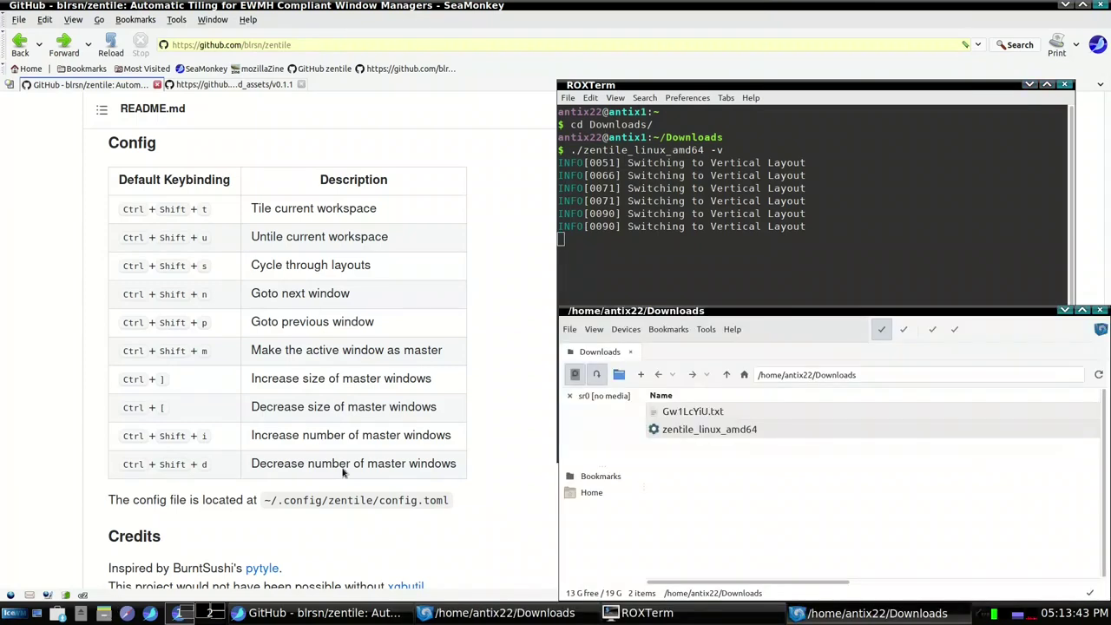
drag(916, 313, 751, 219)
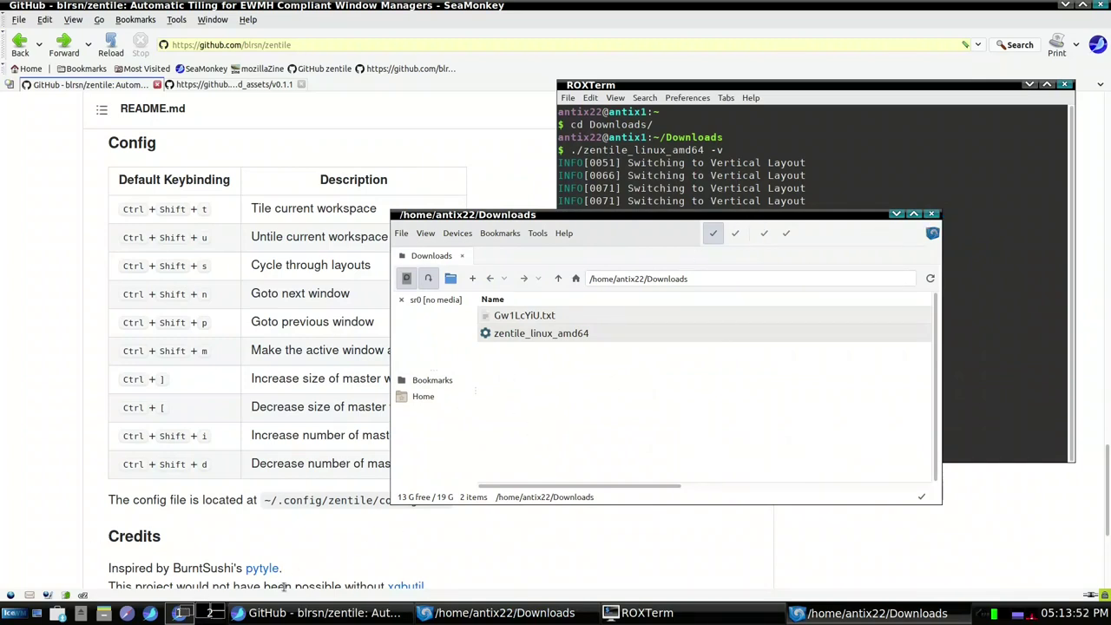
Step: Go back to workspace 2 and close its three file manager windows
click(214, 615)
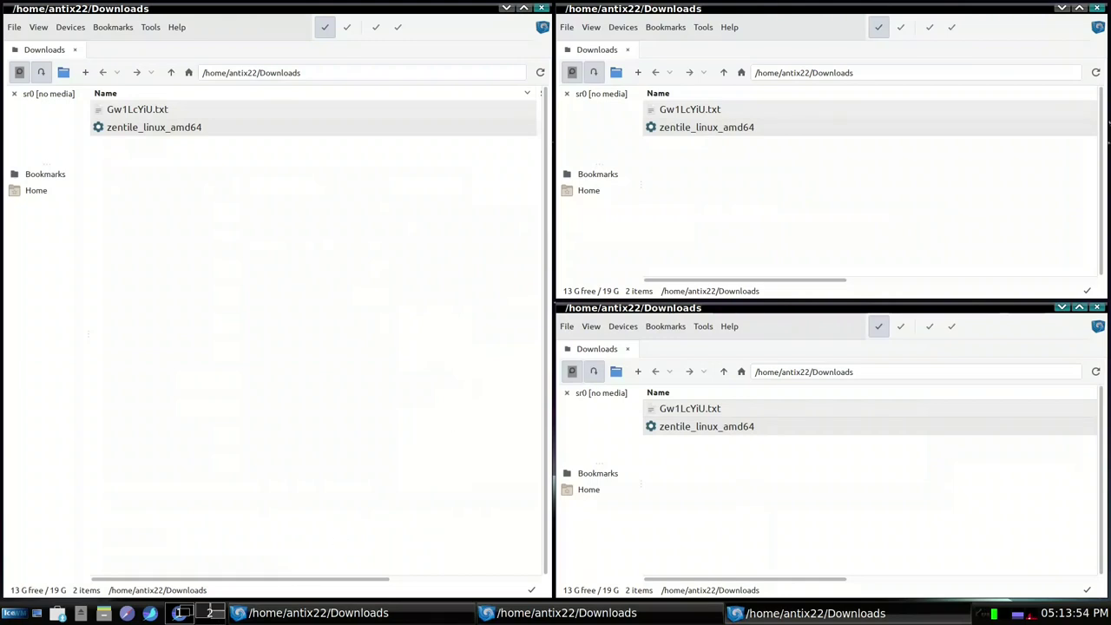
click(1098, 308)
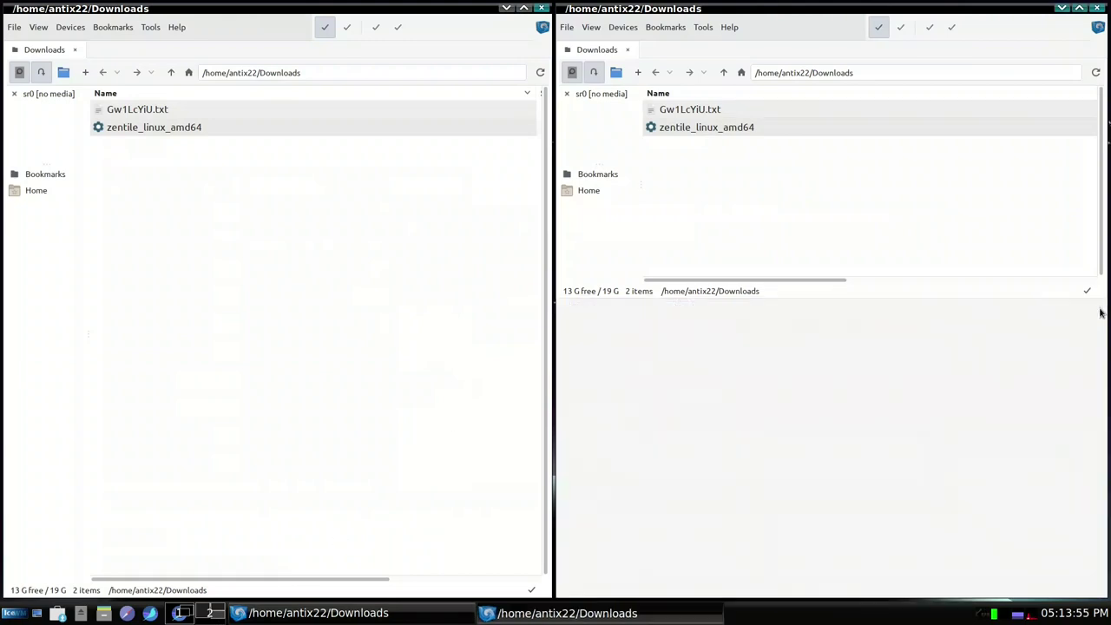
click(1096, 7)
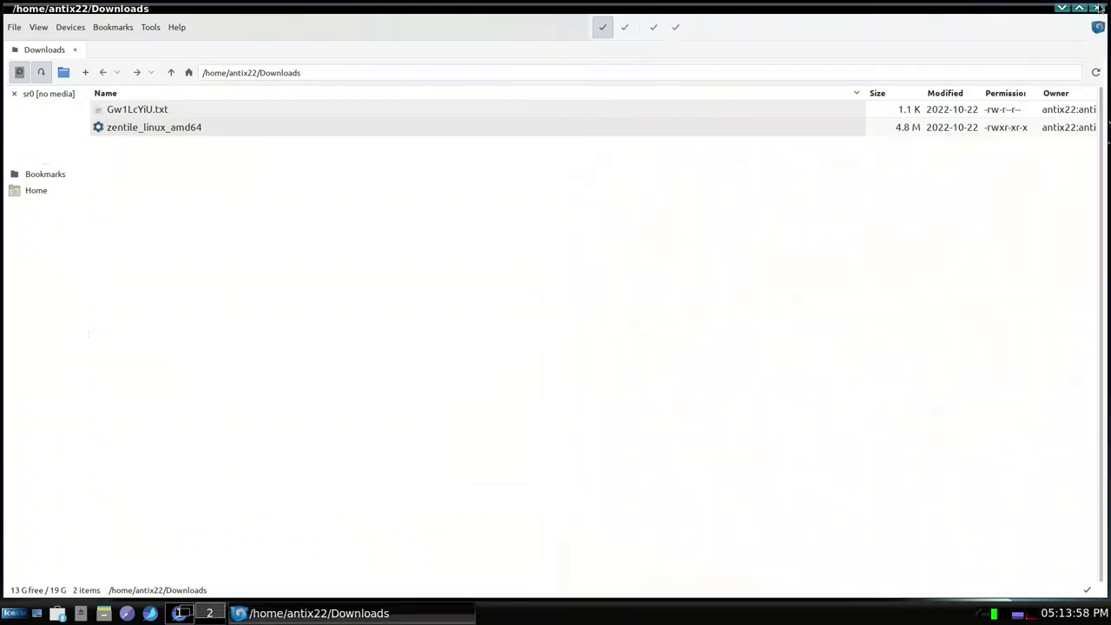
click(1096, 8)
Step: Open a terminal and two file manager windows on workspace 2
right_click(436, 171)
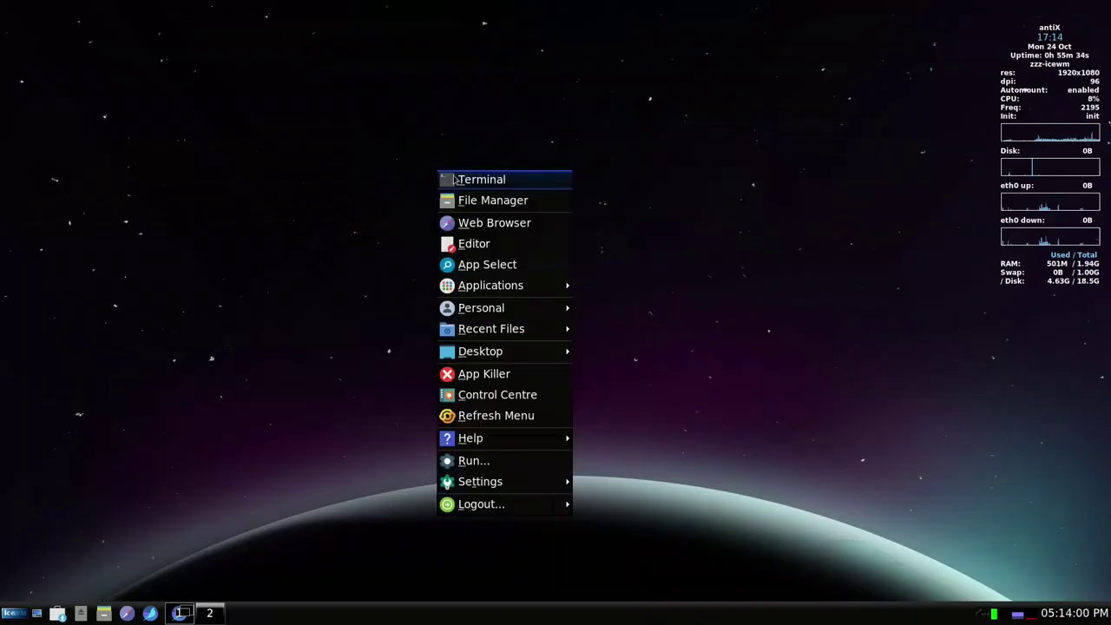
click(488, 185)
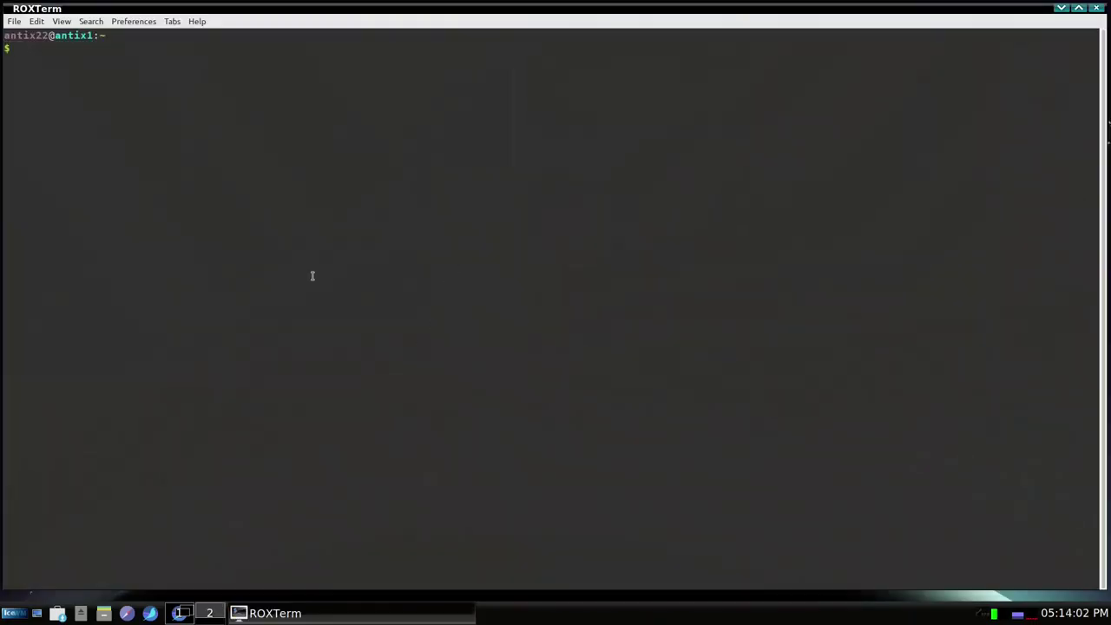
click(104, 614)
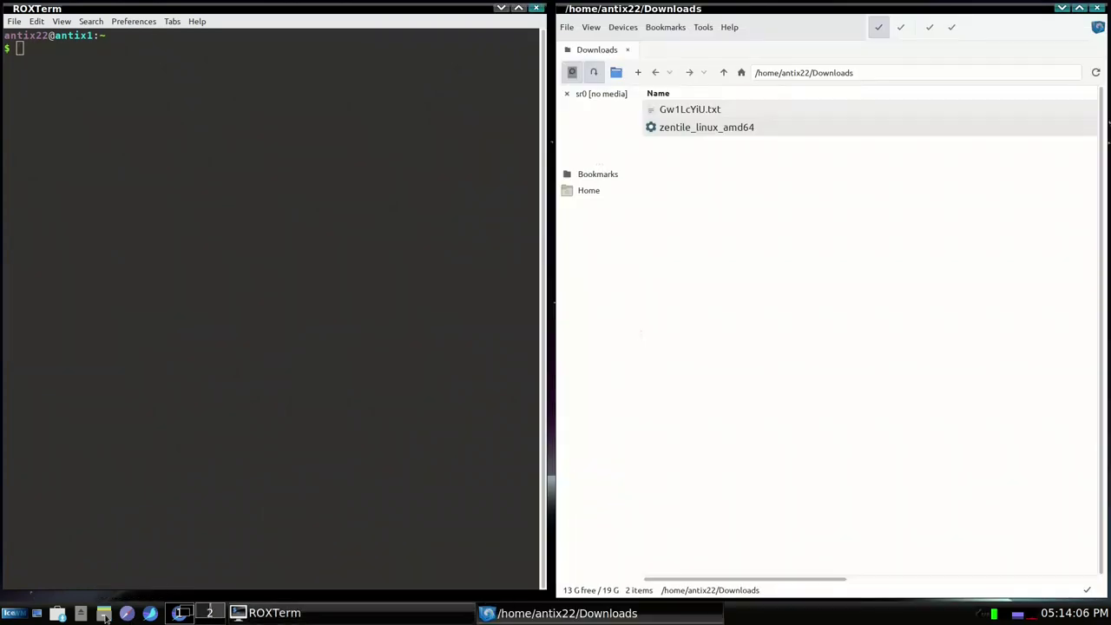
click(104, 613)
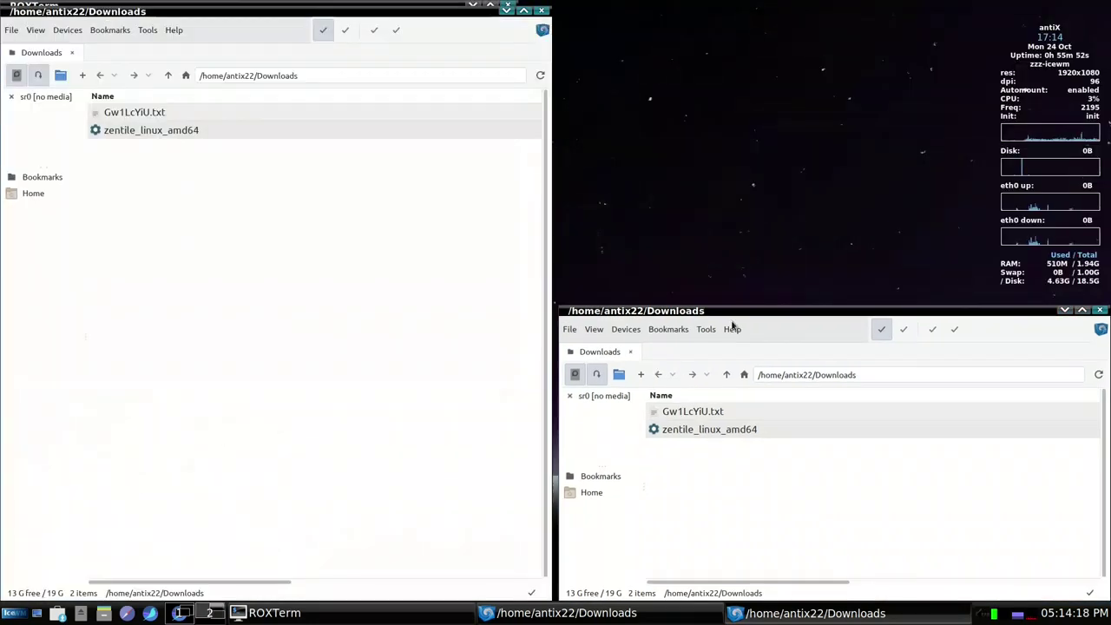
Step: With workspace 2 untiled, move both file manager windows to new positions
drag(732, 313, 744, 105)
drag(322, 15, 503, 51)
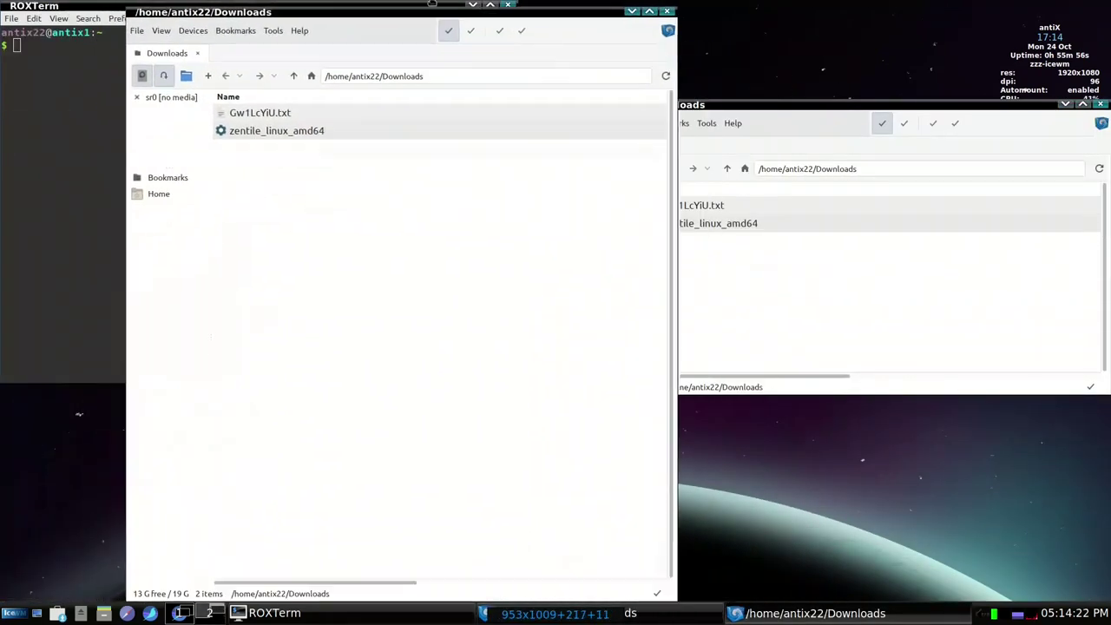
Step: Return to workspace 1, tile all of its windows with zentile and untile them again
click(179, 612)
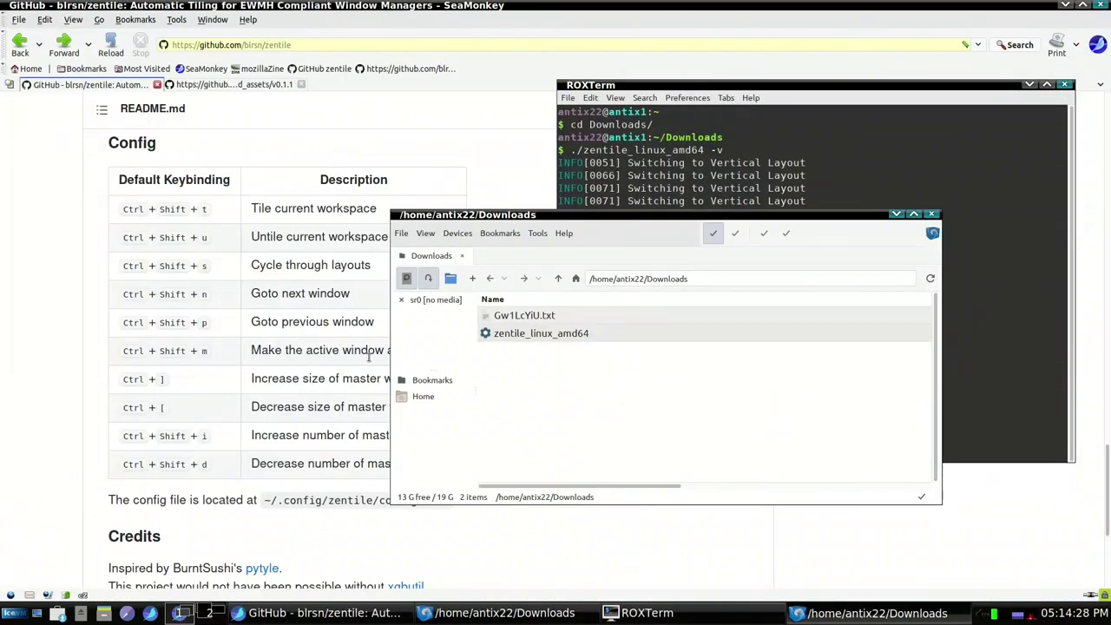
key(ctrl+shift+t)
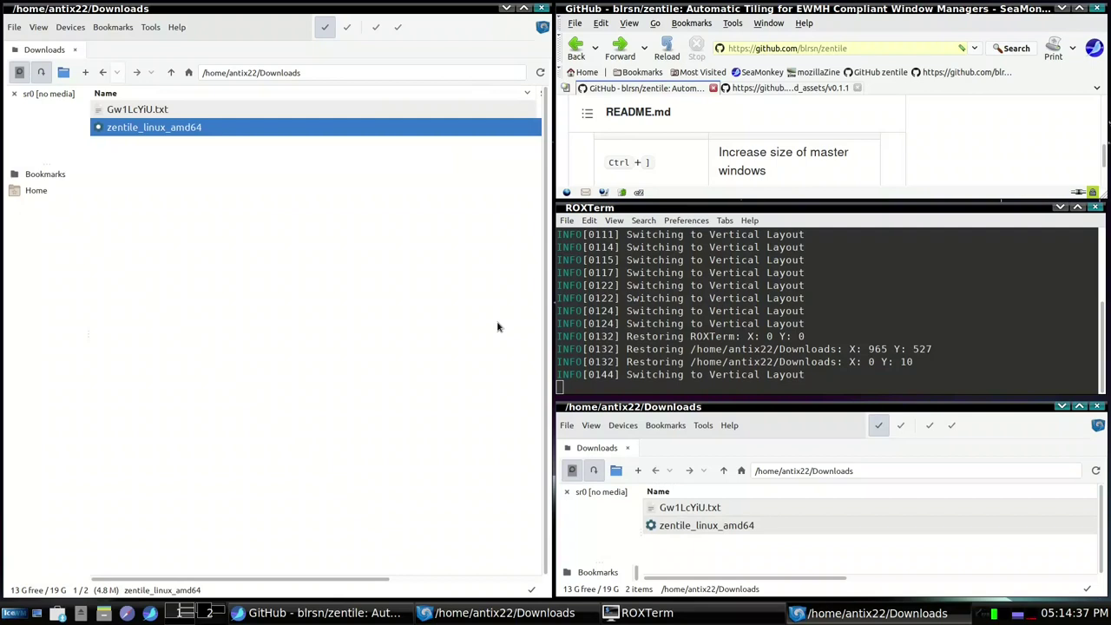
key(ctrl+shift+u)
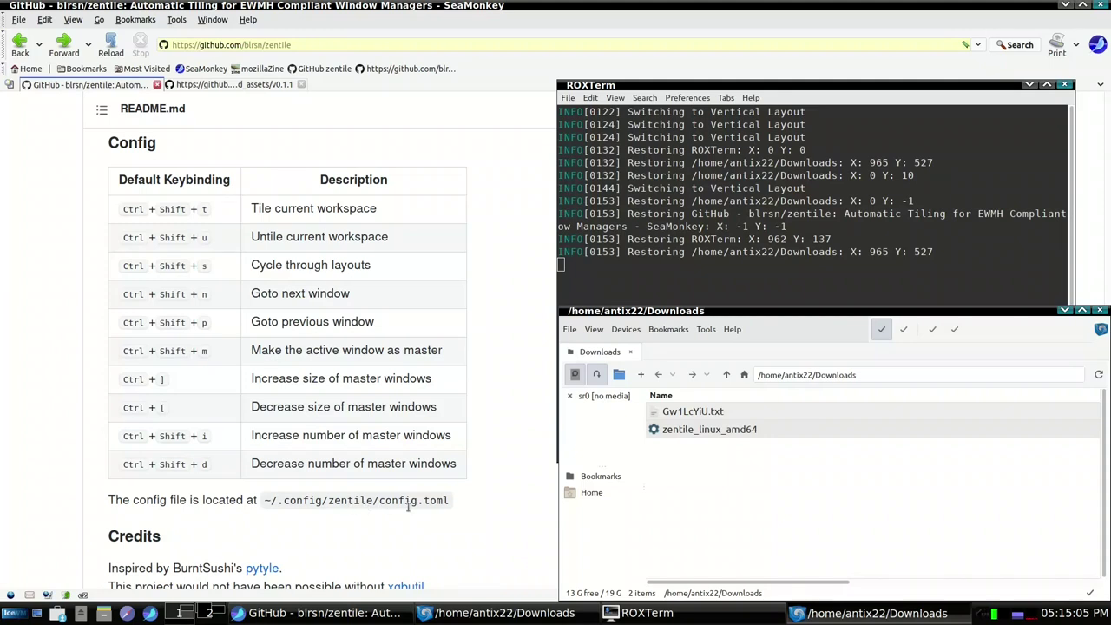
Step: In the file manager, go from the home folder to .config/zentile and open config.toml in the editor
click(495, 614)
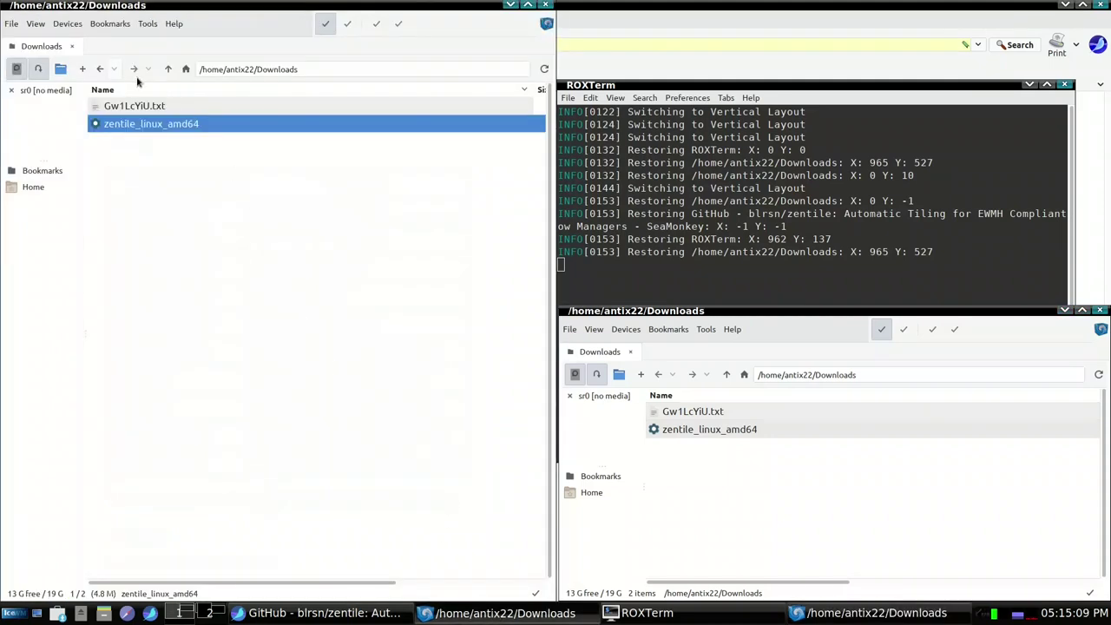
click(35, 188)
click(139, 190)
scroll(141, 191, up, 4)
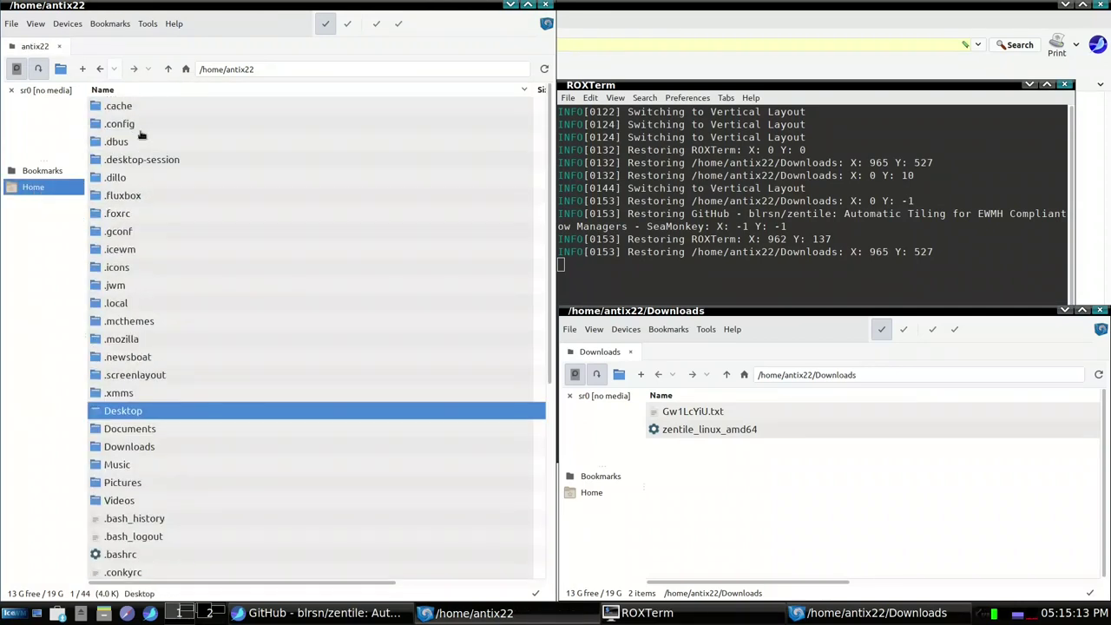
double_click(141, 131)
double_click(119, 464)
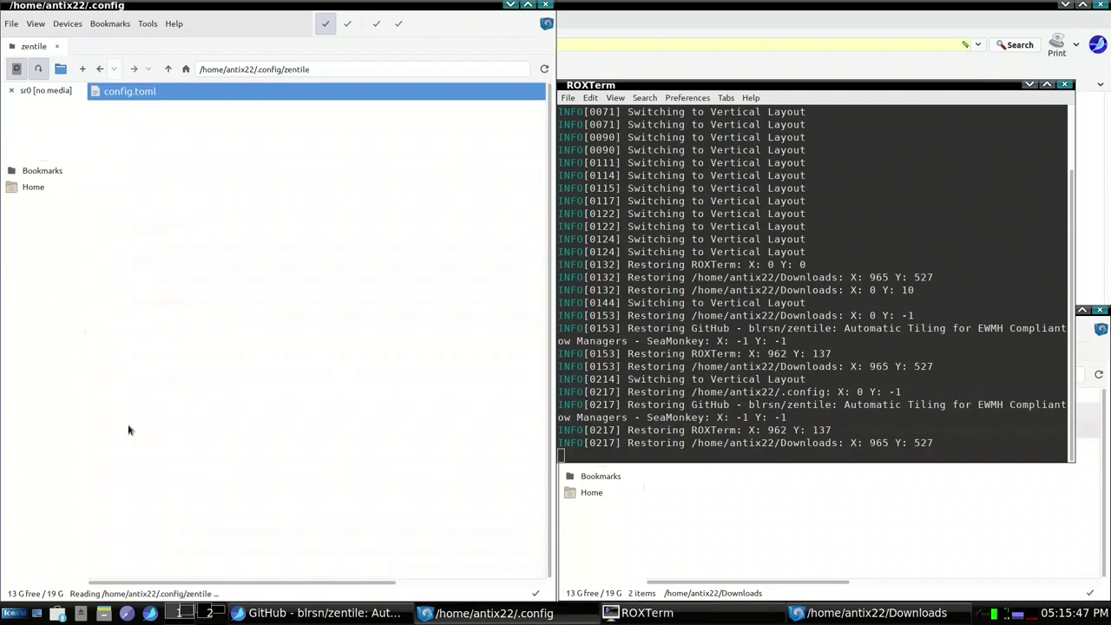
double_click(135, 106)
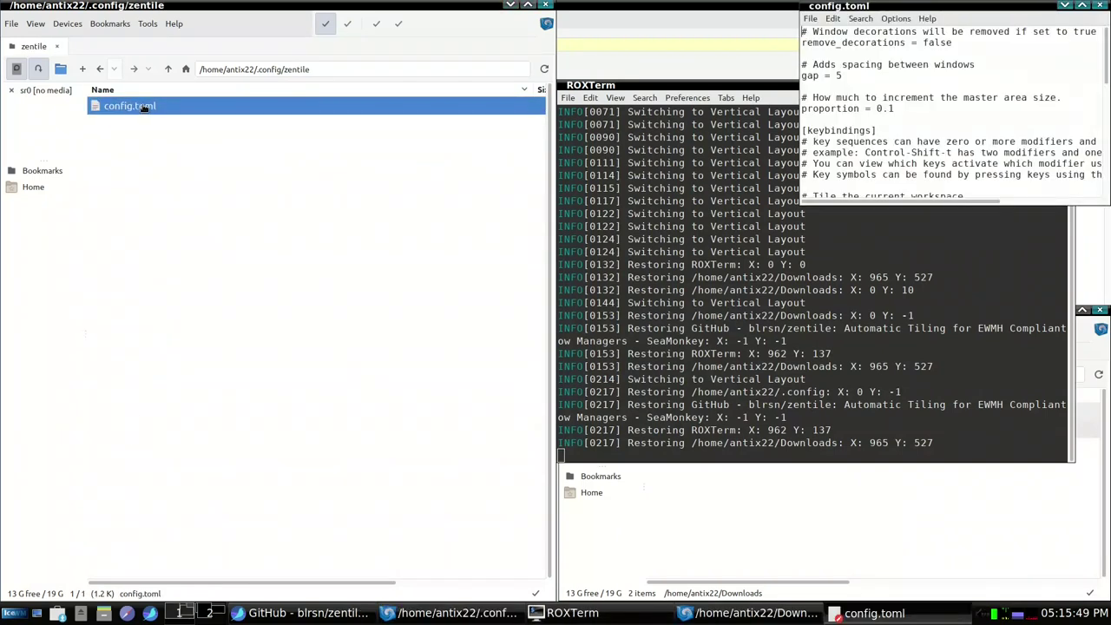
Step: Move the config.toml editor window over the file manager, look through its keybindings and maximize the window
drag(920, 5, 197, 136)
scroll(251, 230, down, 4)
scroll(250, 230, down, 3)
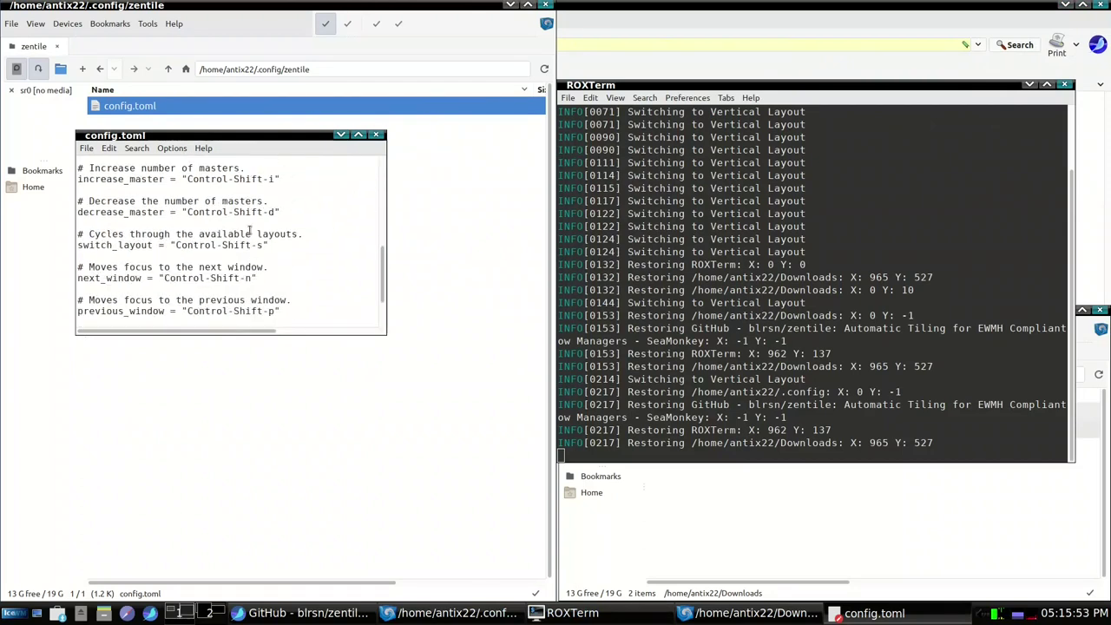
scroll(249, 230, up, 3)
scroll(250, 230, down, 3)
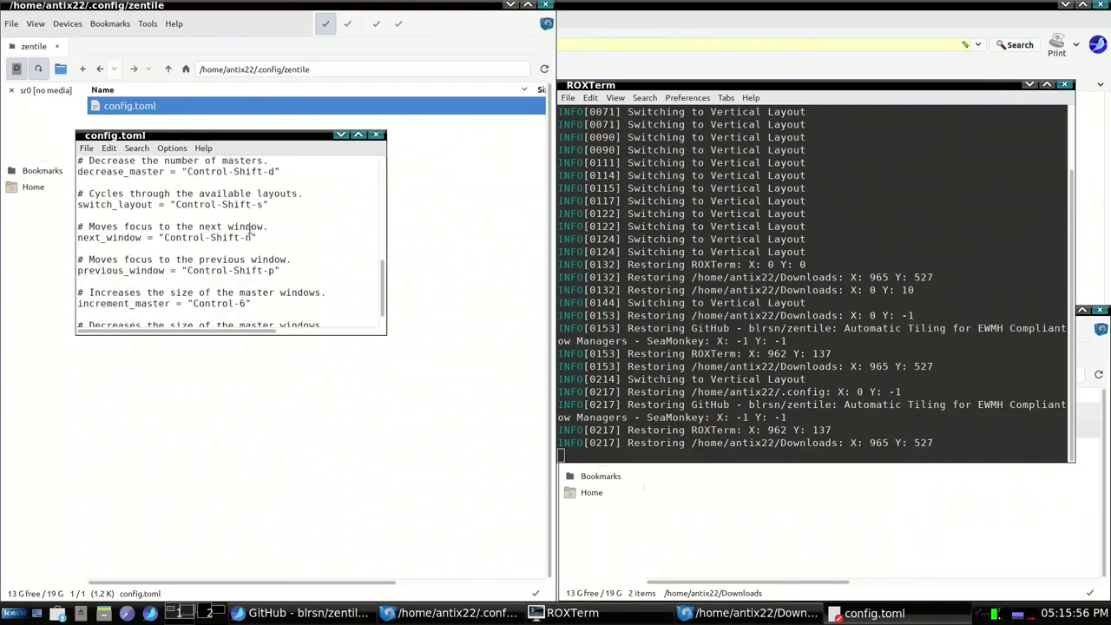
click(358, 134)
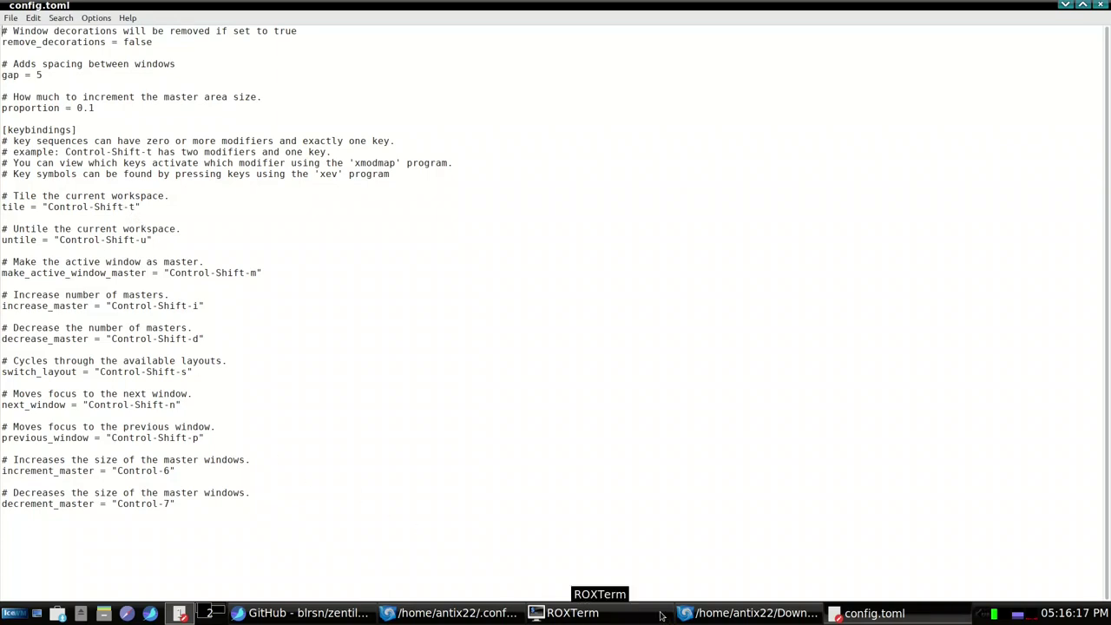
Step: Check zentile's terminal output, then highlight the increment_master and decrement_master keybindings in config.toml
click(611, 618)
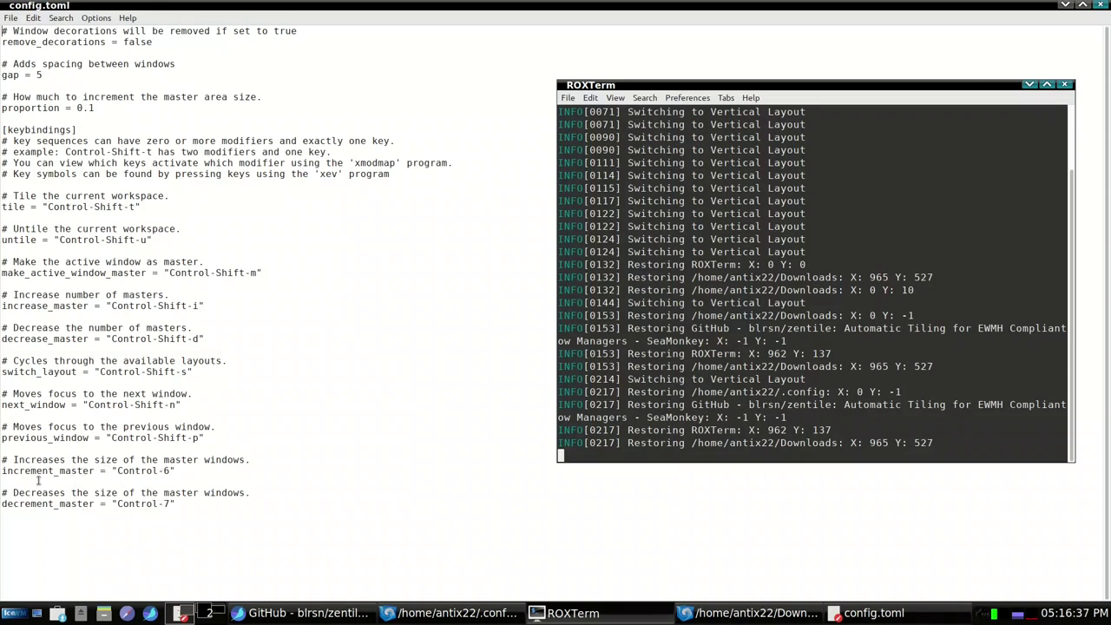
drag(186, 506, 3, 458)
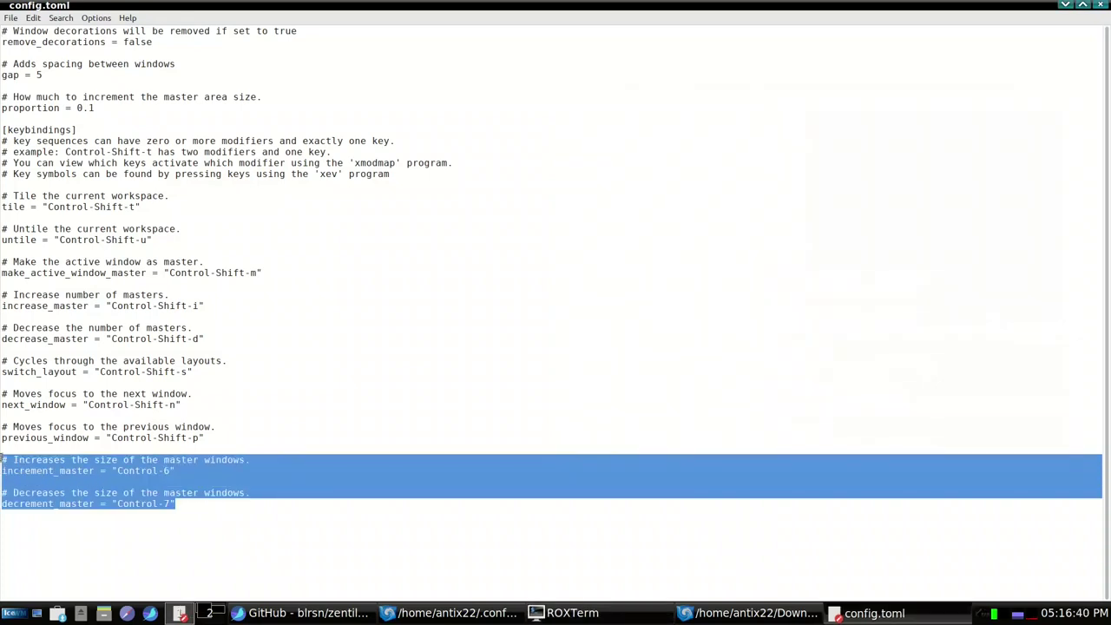
click(94, 471)
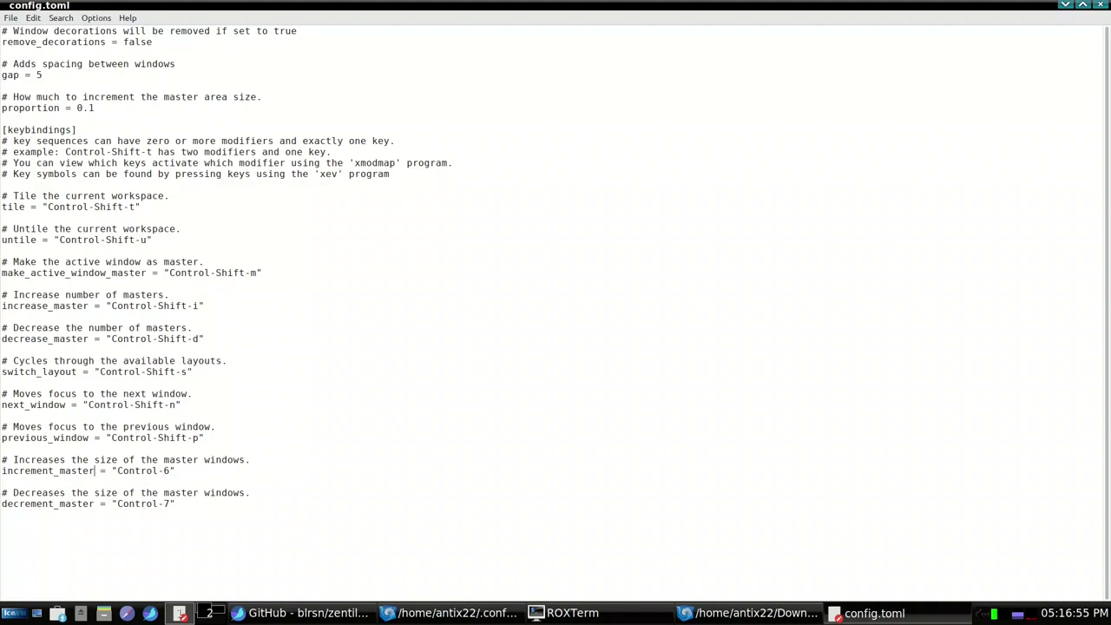
Step: Stop the running zentile process in the terminal and run ./zentile_linux_amd64 -v again
click(579, 613)
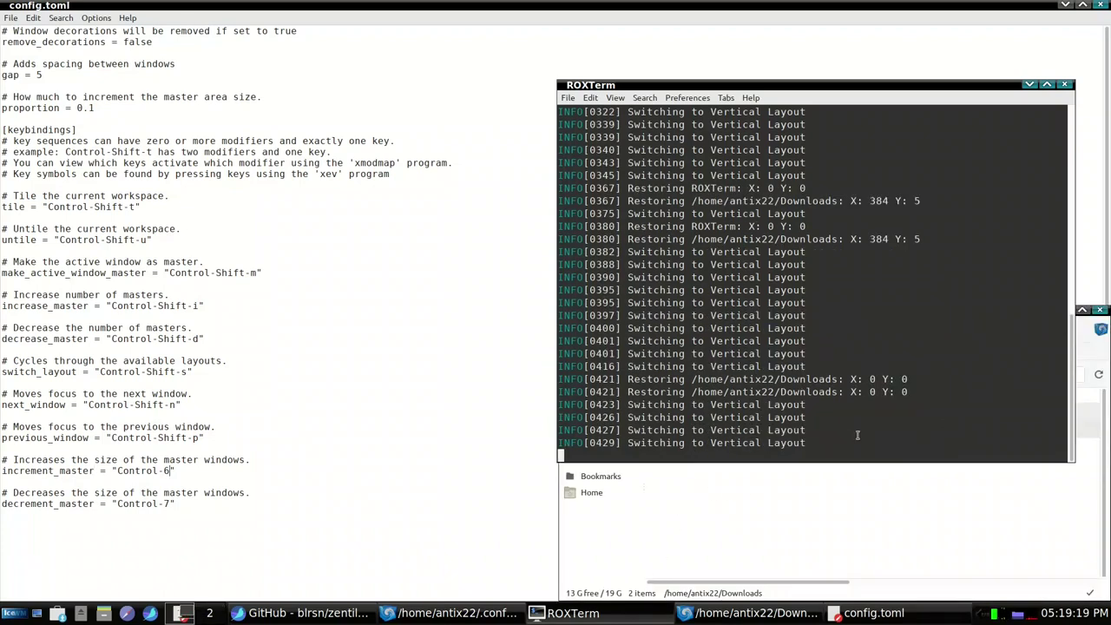
key(ctrl+c)
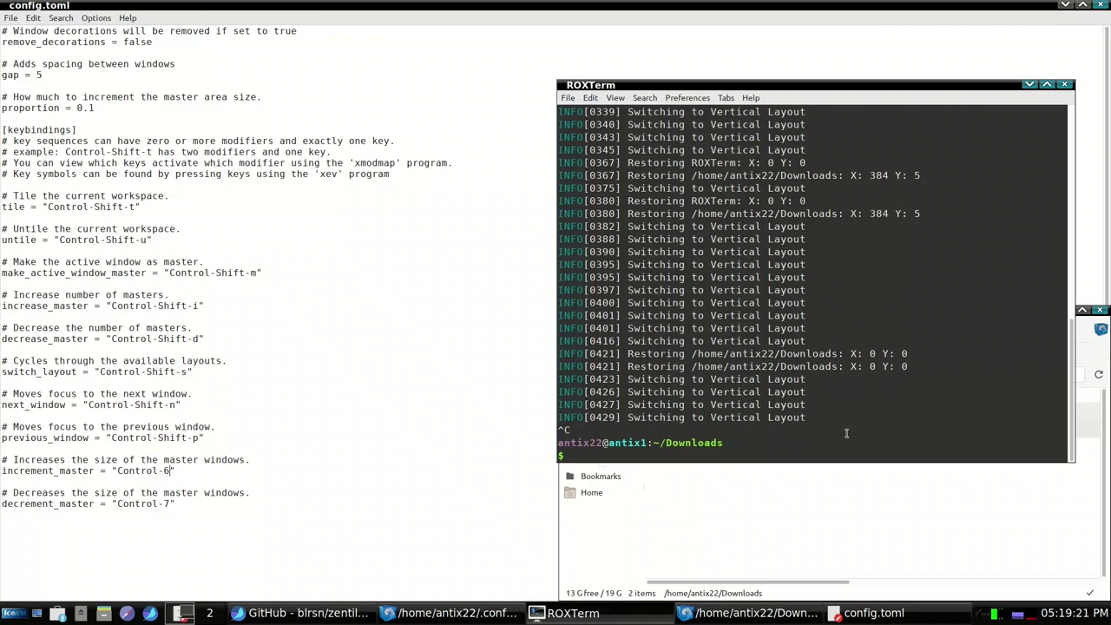
key(Up)
key(Return)
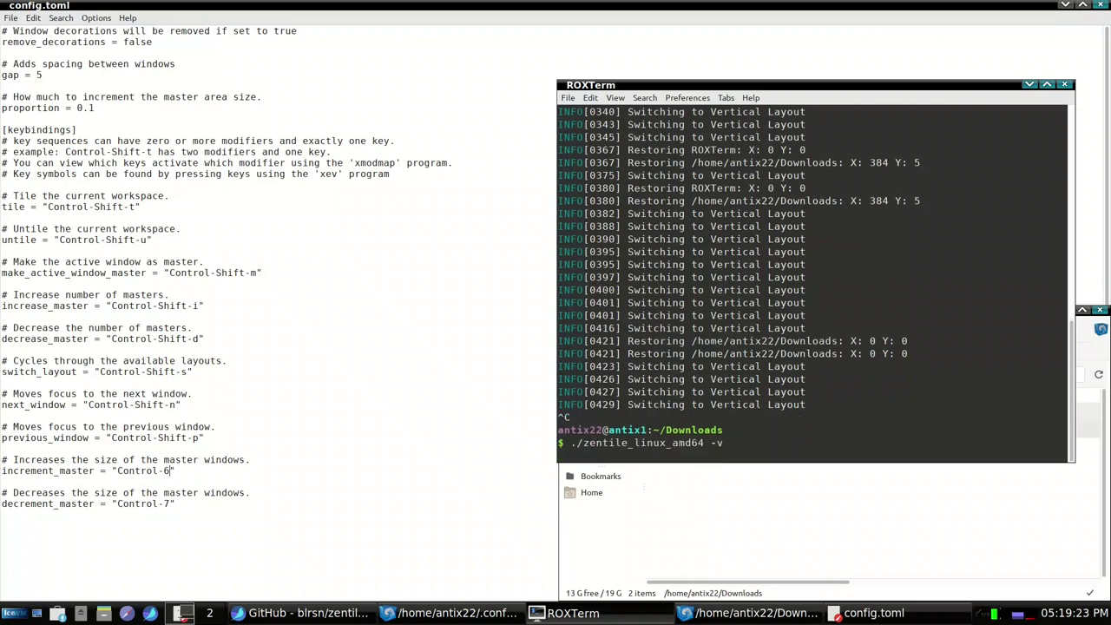
Step: On workspace 2, tile Firefox with a Downloads file manager window and open the File Properties permissions
click(206, 616)
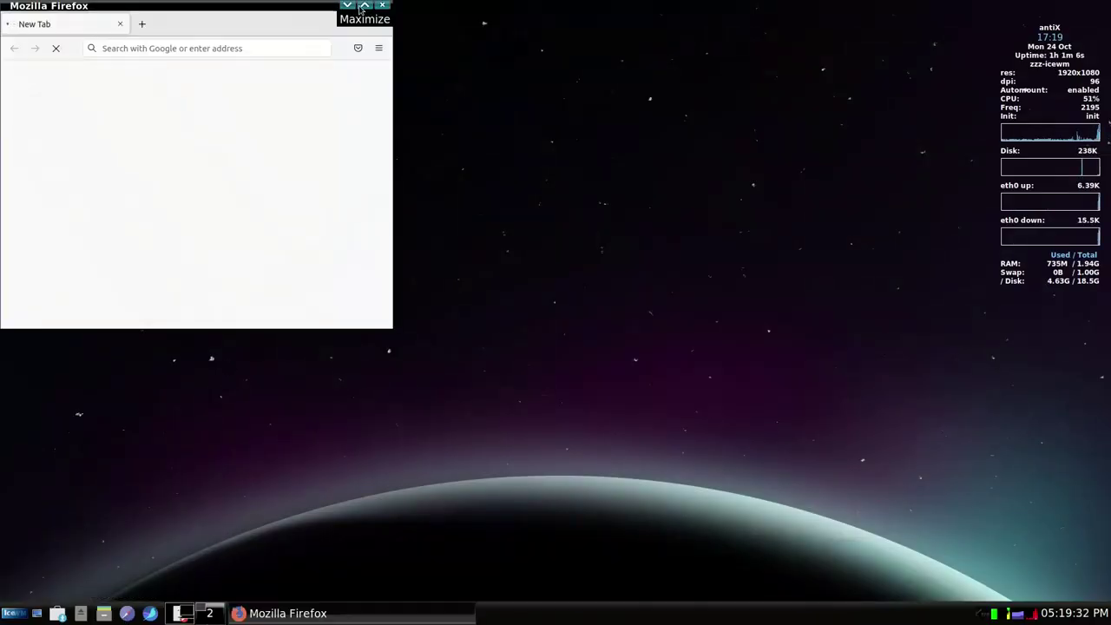
click(363, 6)
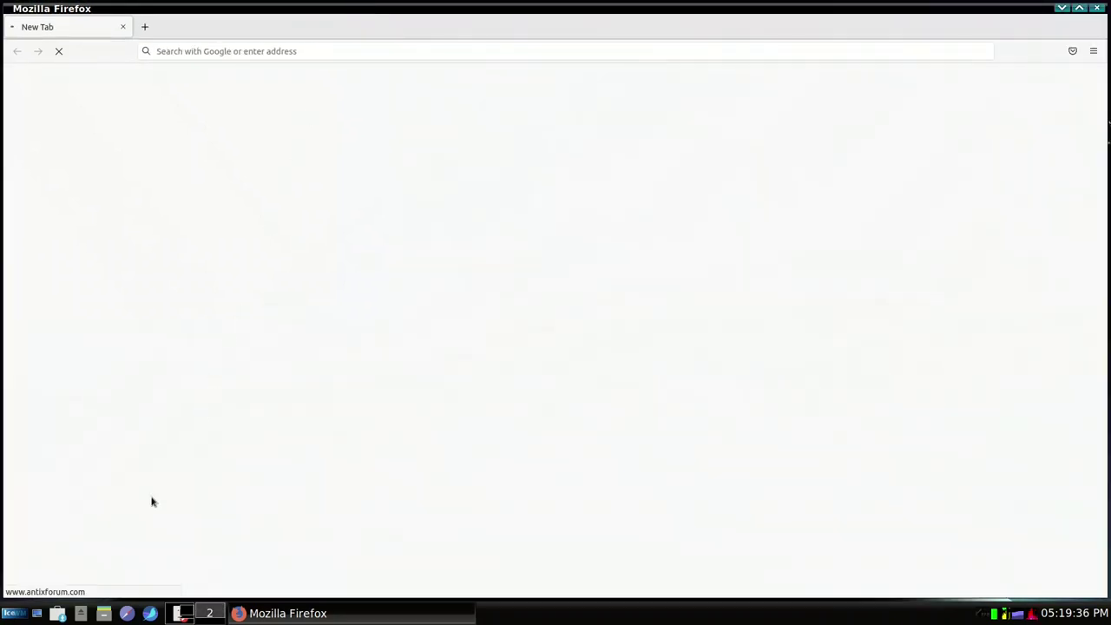
click(104, 613)
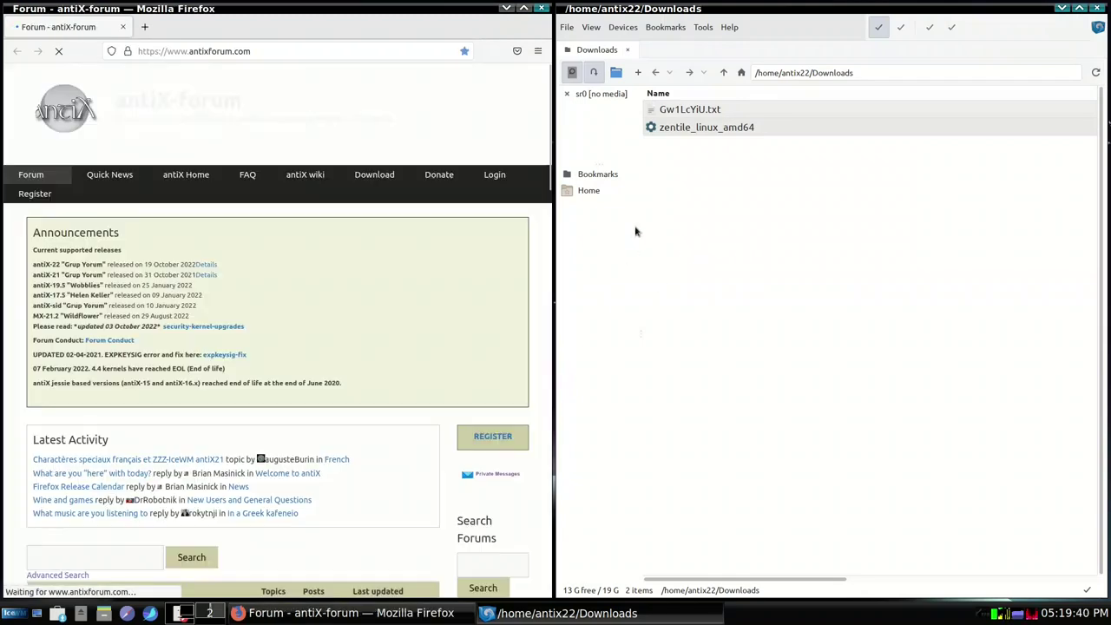
key(ctrl+p)
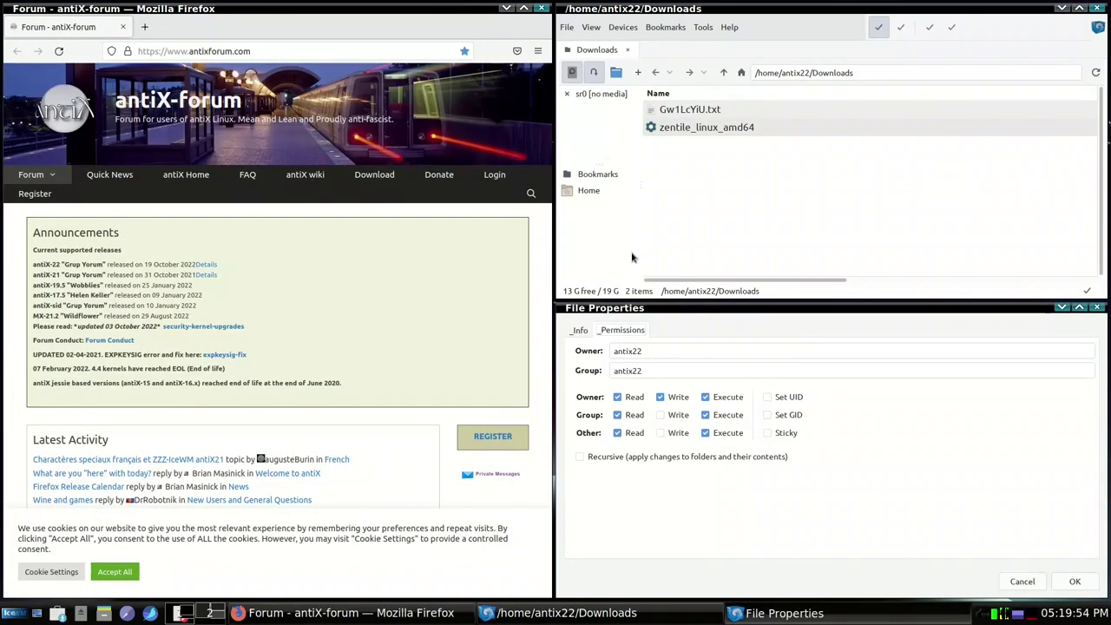
Step: Repeatedly shrink and enlarge the Firefox master area against the two stacked windows on workspace 2
key(ctrl+bracketleft)
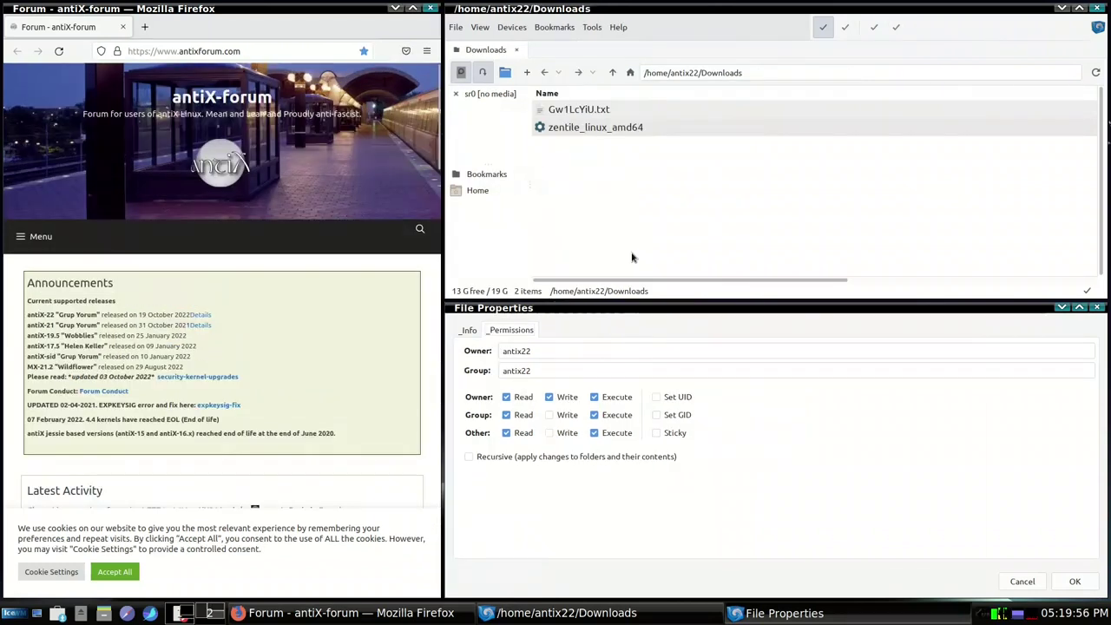
key(ctrl+bracketright)
key(ctrl+bracketright)
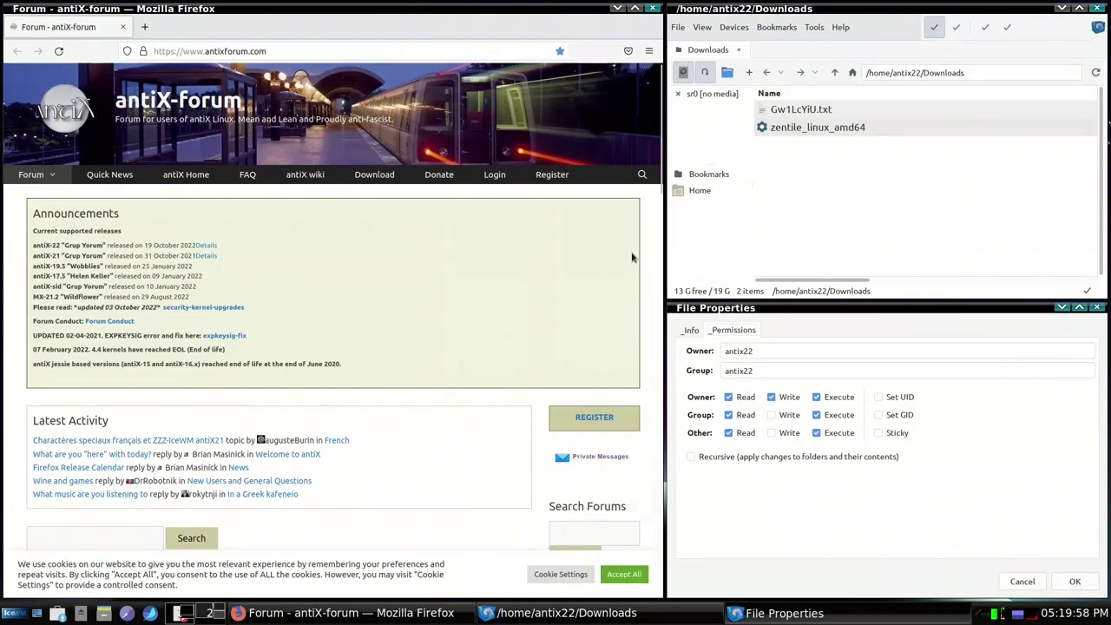
key(ctrl+bracketleft)
key(ctrl+bracketright)
key(ctrl+bracketright)
key(ctrl+bracketleft)
key(ctrl+bracketleft)
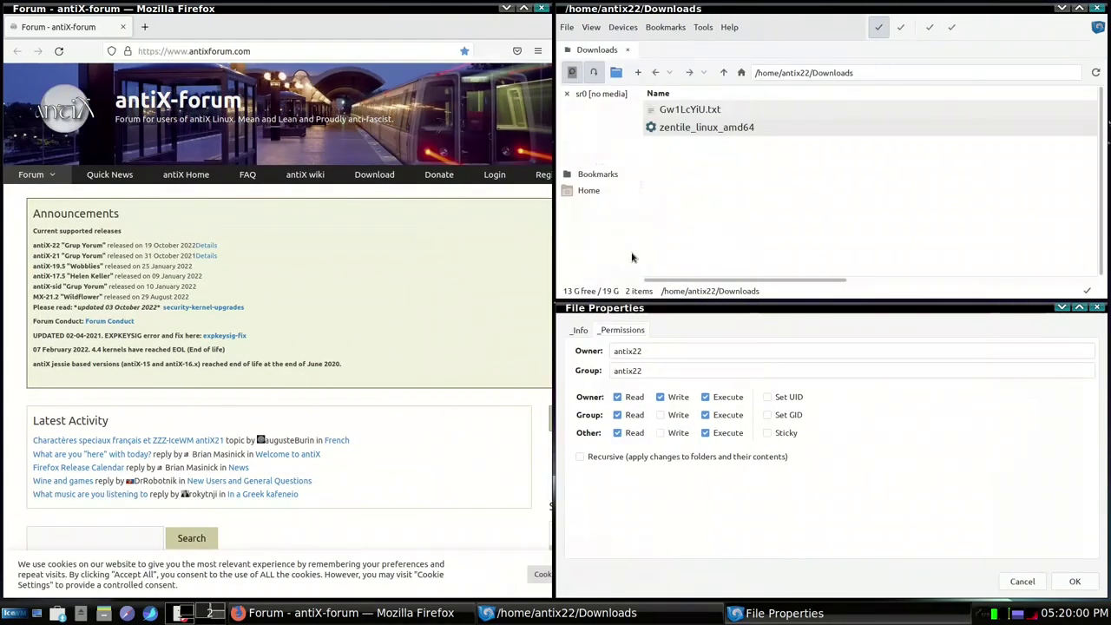
key(ctrl+bracketleft)
key(ctrl+bracketleft)
key(ctrl+bracketright)
key(ctrl+bracketright)
key(ctrl+bracketright)
key(ctrl+bracketleft)
key(ctrl+bracketleft)
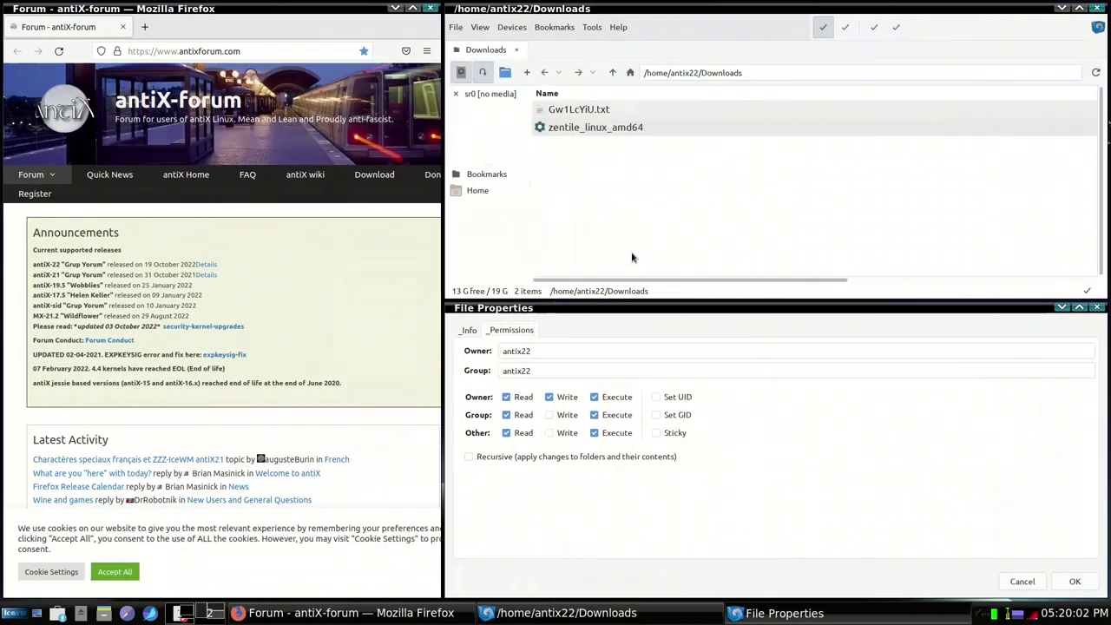
key(ctrl+bracketright)
key(ctrl+bracketright)
key(ctrl+bracketleft)
key(ctrl+bracketleft)
key(ctrl+bracketleft)
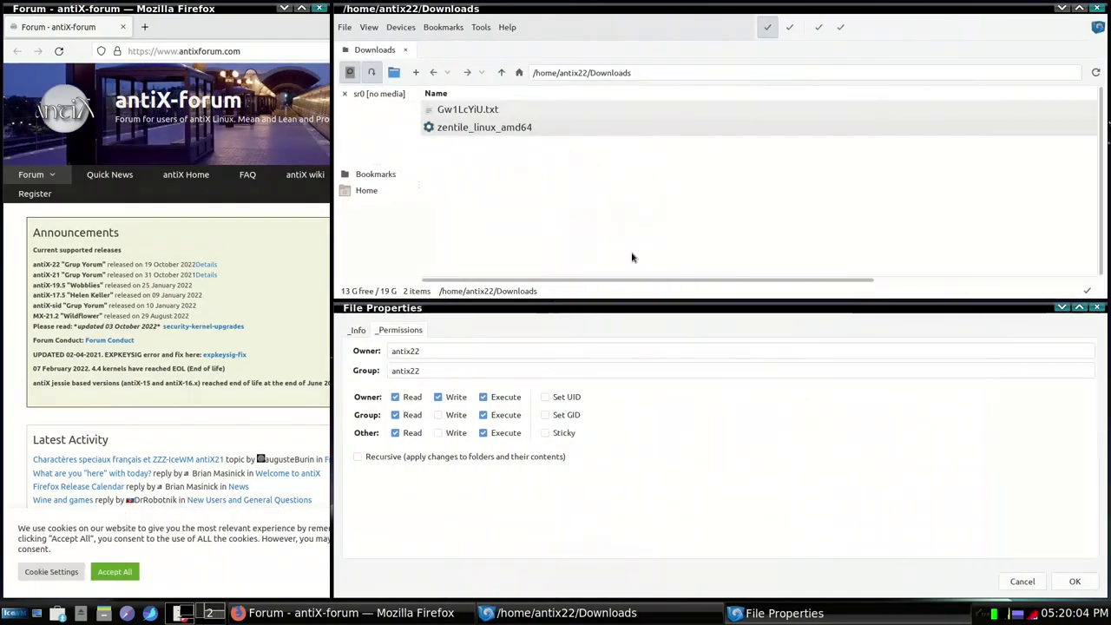
key(ctrl+bracketright)
key(ctrl+bracketright)
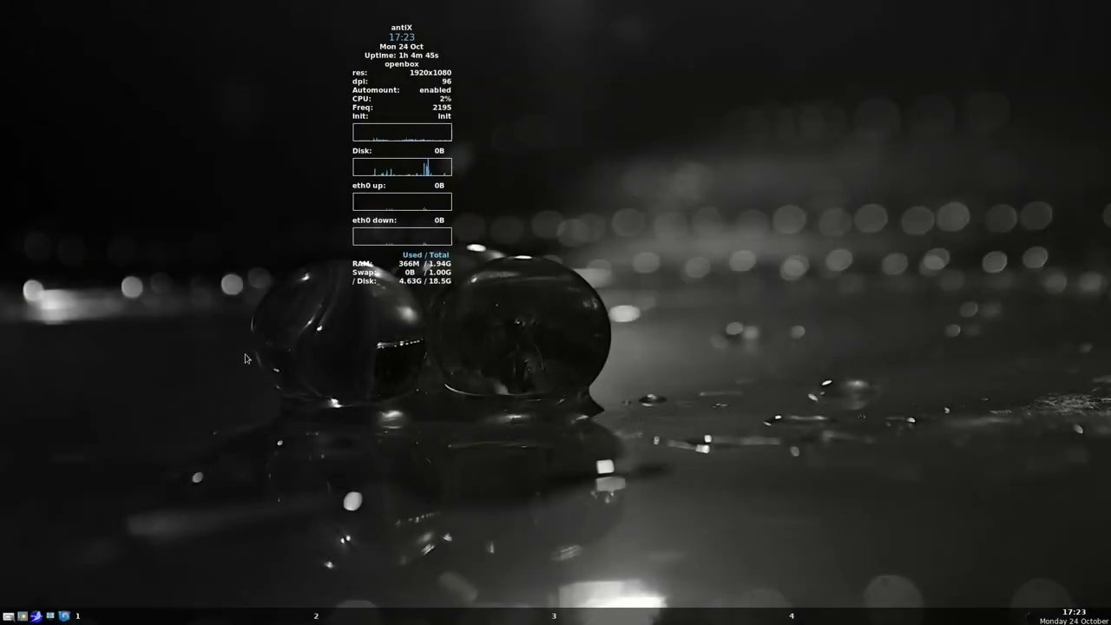
right_click(343, 255)
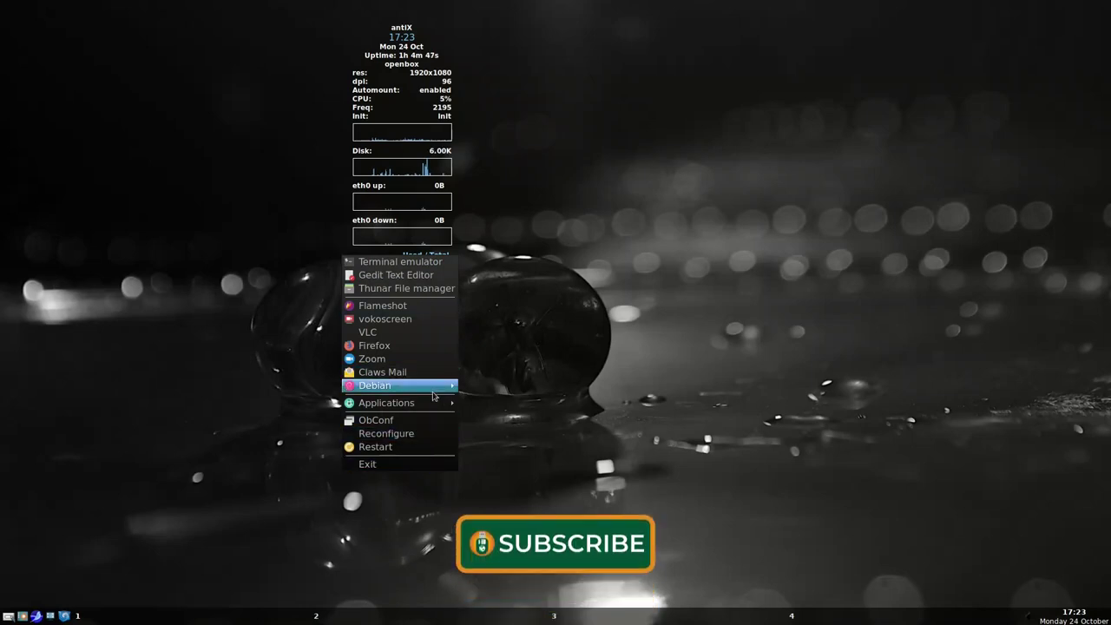
click(277, 385)
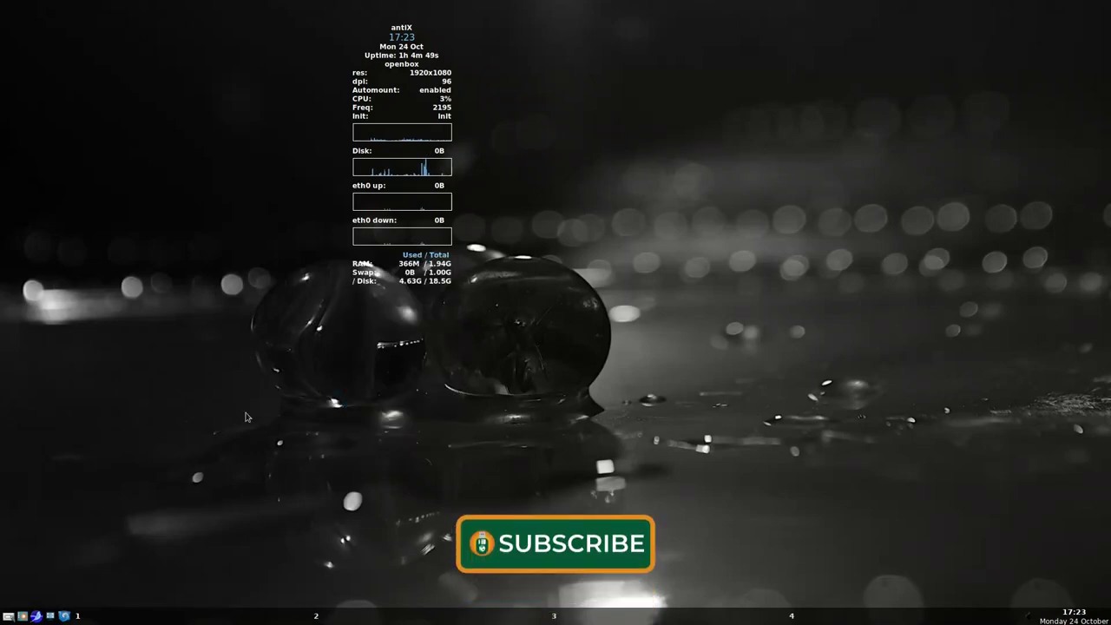
Step: Open the Downloads folder in a maximized file manager, then open Gw1LcYiU.txt and maximize its editor window
click(64, 616)
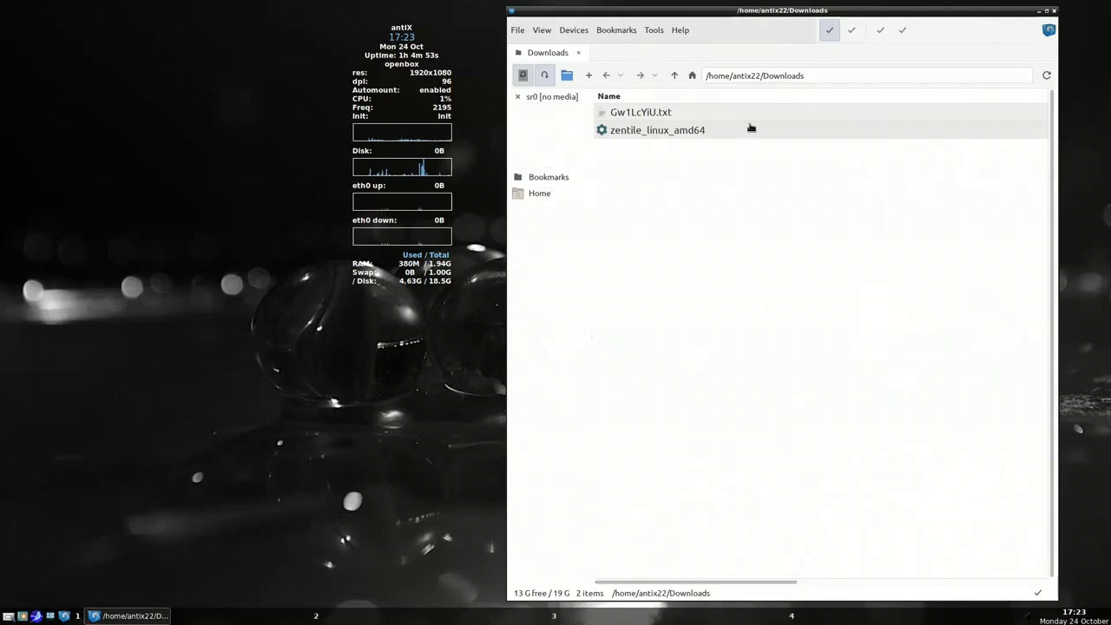
click(1046, 11)
click(308, 126)
click(136, 107)
double_click(136, 107)
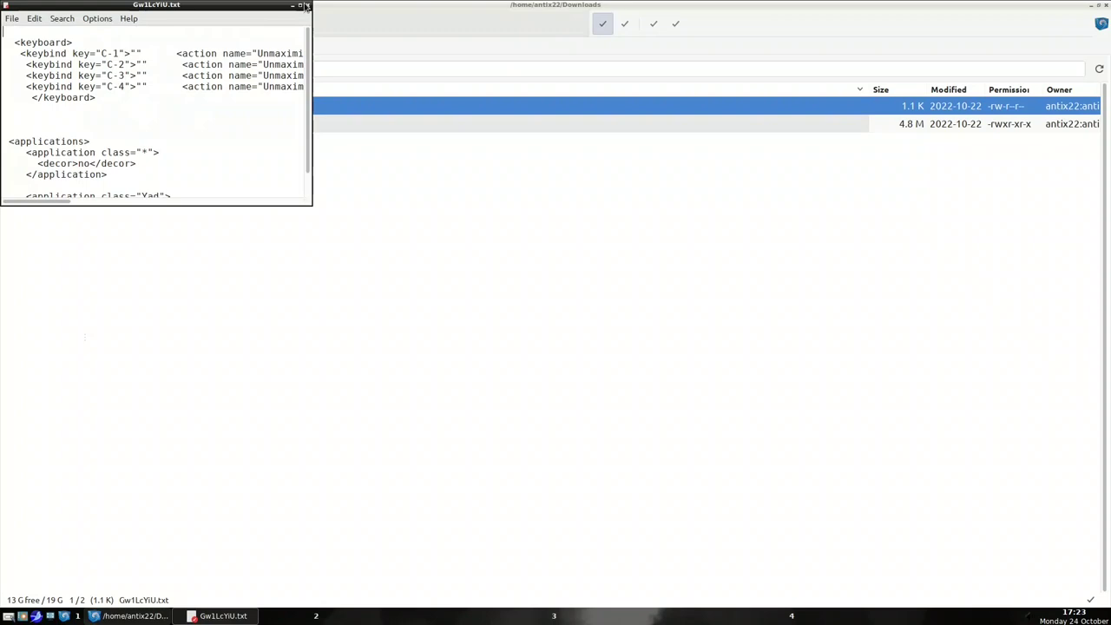
click(300, 7)
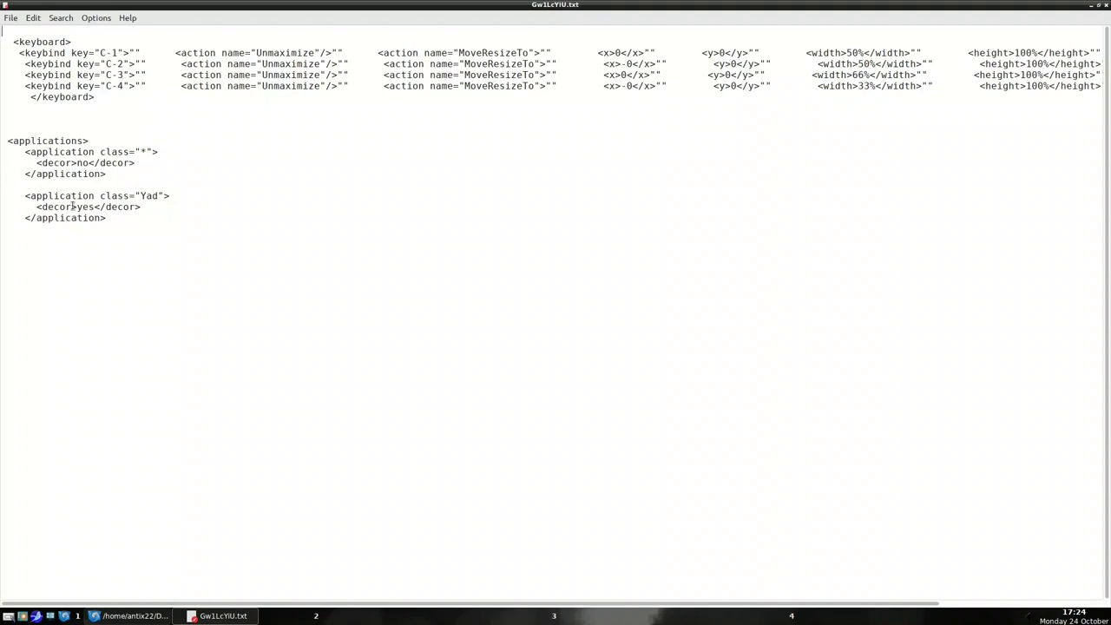
Step: Highlight all the keyboard and applications configuration text, clear the selection, and close the text editor and the file manager
drag(123, 217, 12, 34)
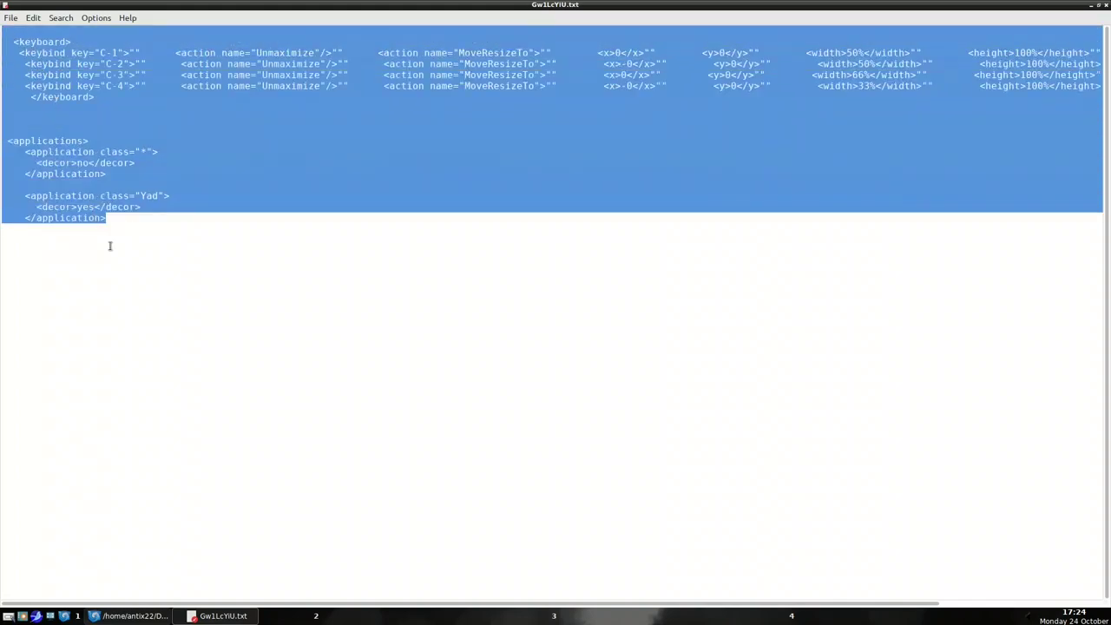
click(118, 271)
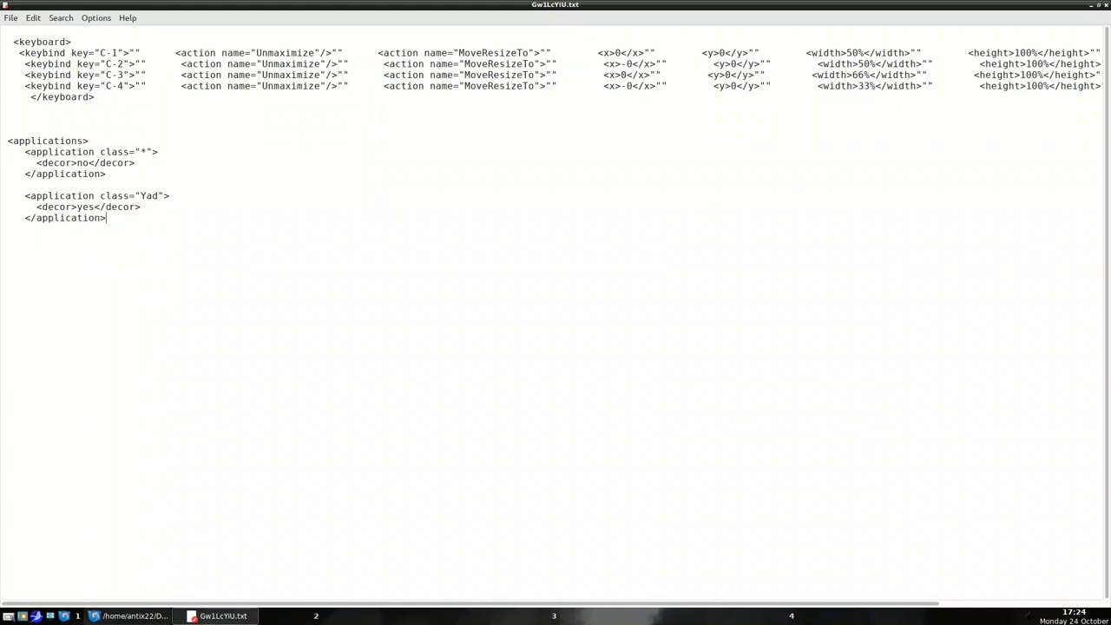
click(224, 616)
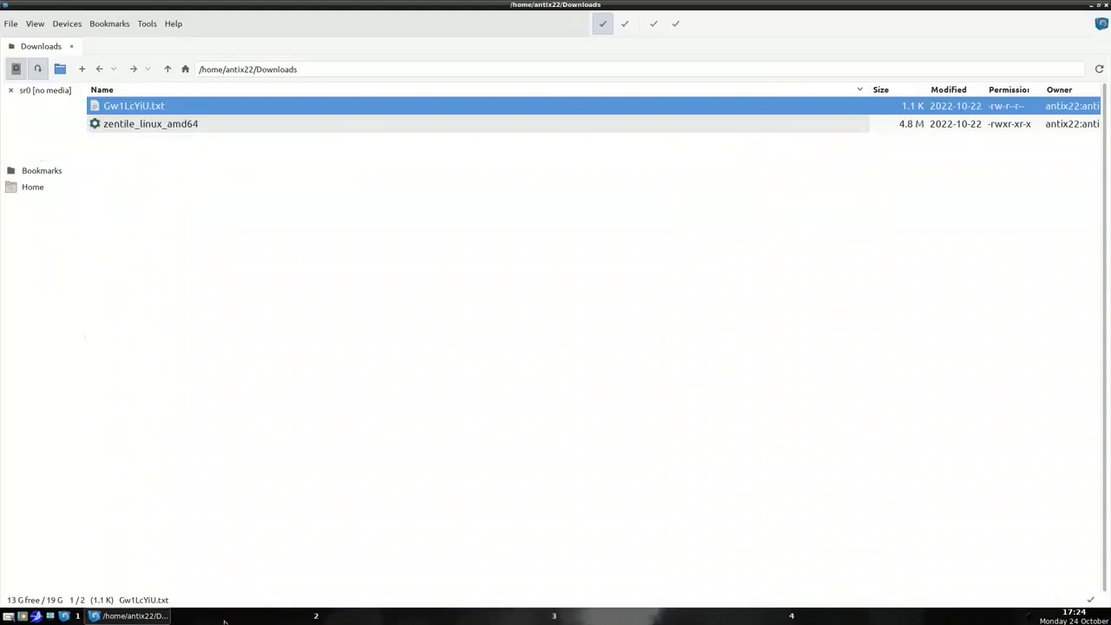
click(147, 616)
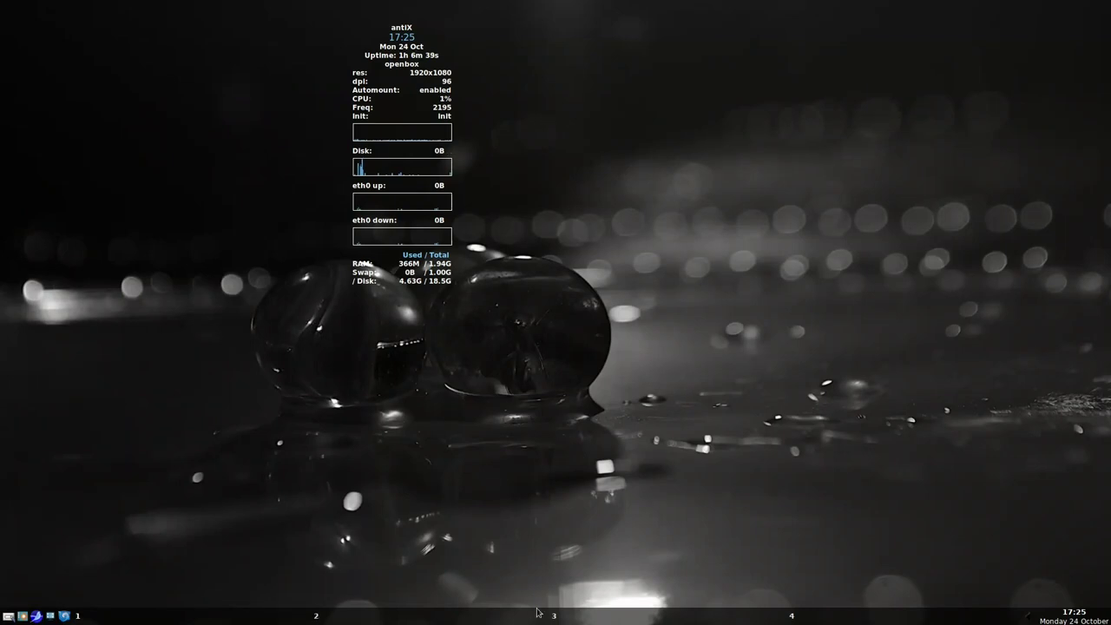
Step: Cycle through the virtual desktops from the empty desktop background and return to desktop 1
scroll(500, 297, down, 2)
scroll(501, 298, down, 2)
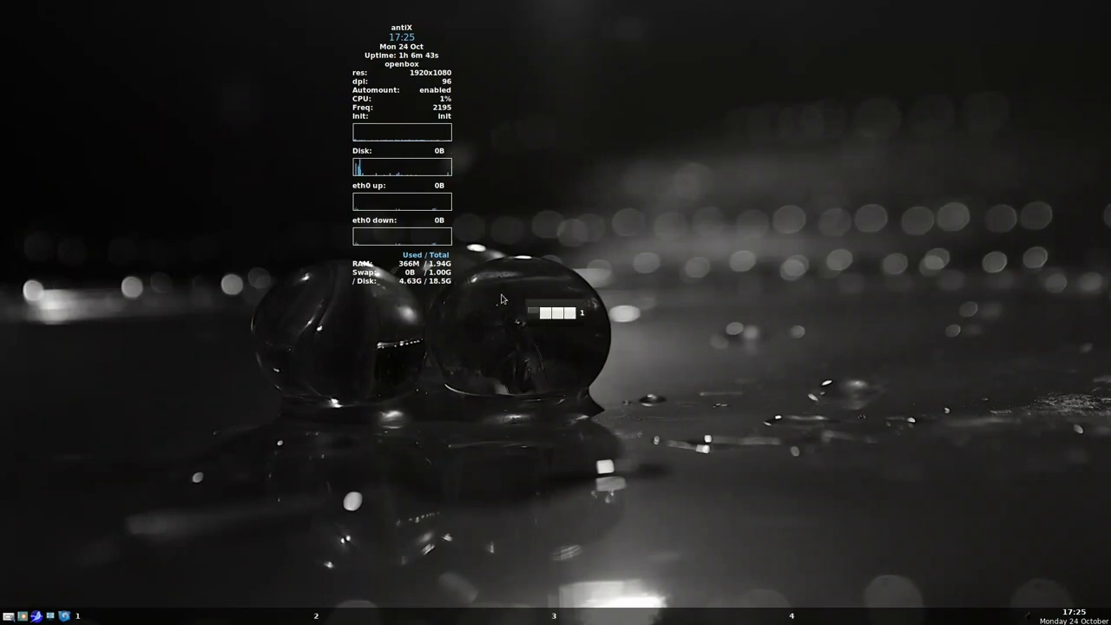
scroll(500, 297, down, 4)
scroll(500, 298, down, 2)
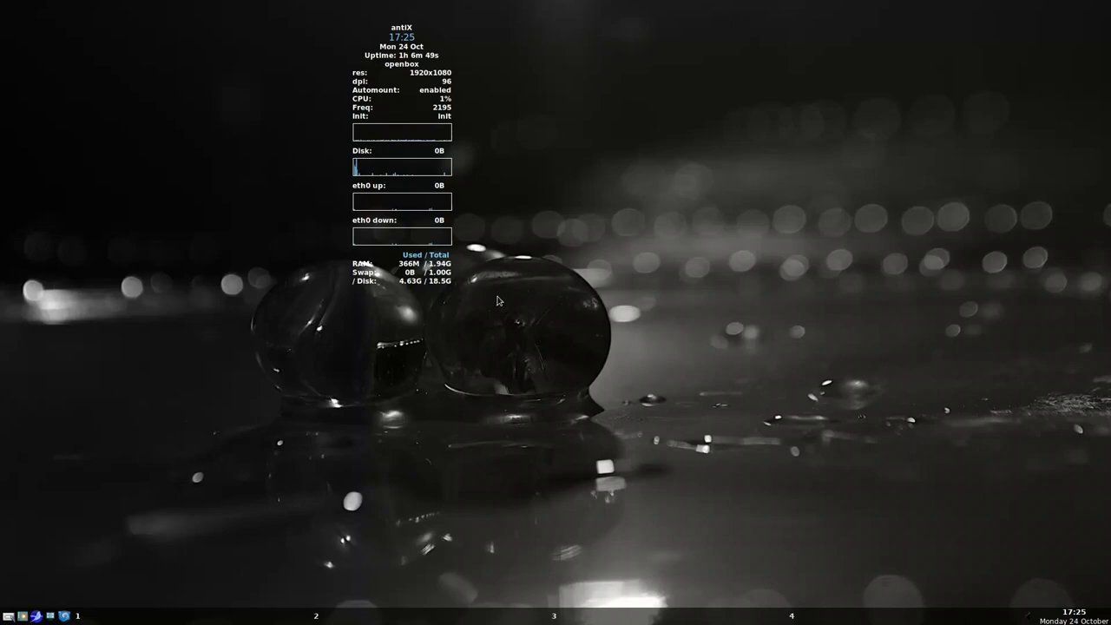
Step: Open a terminal on desktop 1 and run ./zentile_linux_amd64 -v from the Downloads folder
right_click(243, 379)
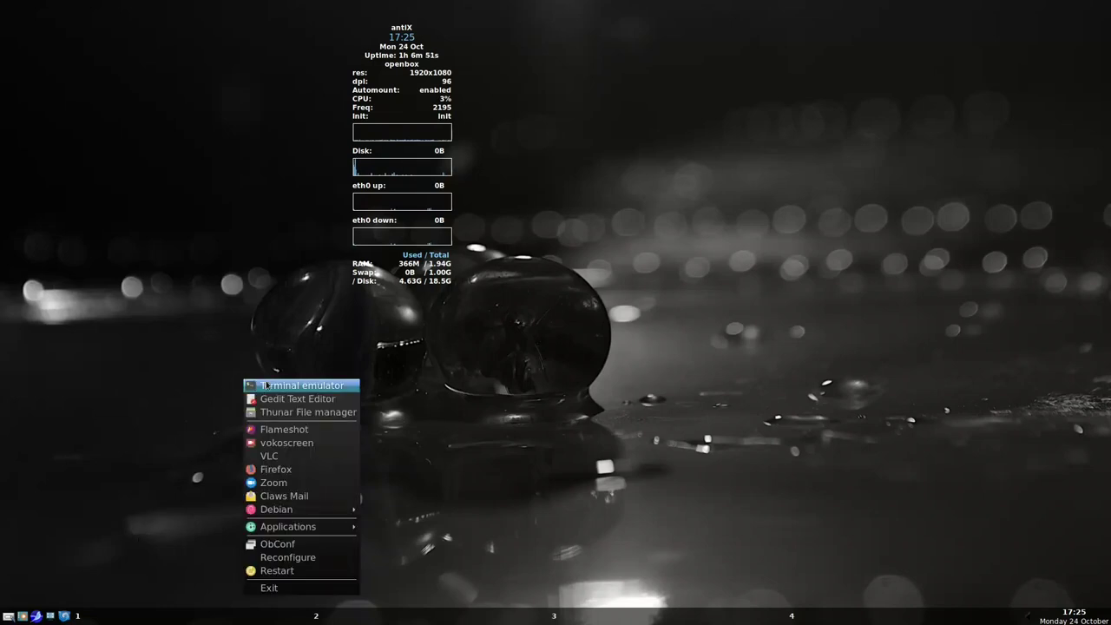
click(304, 384)
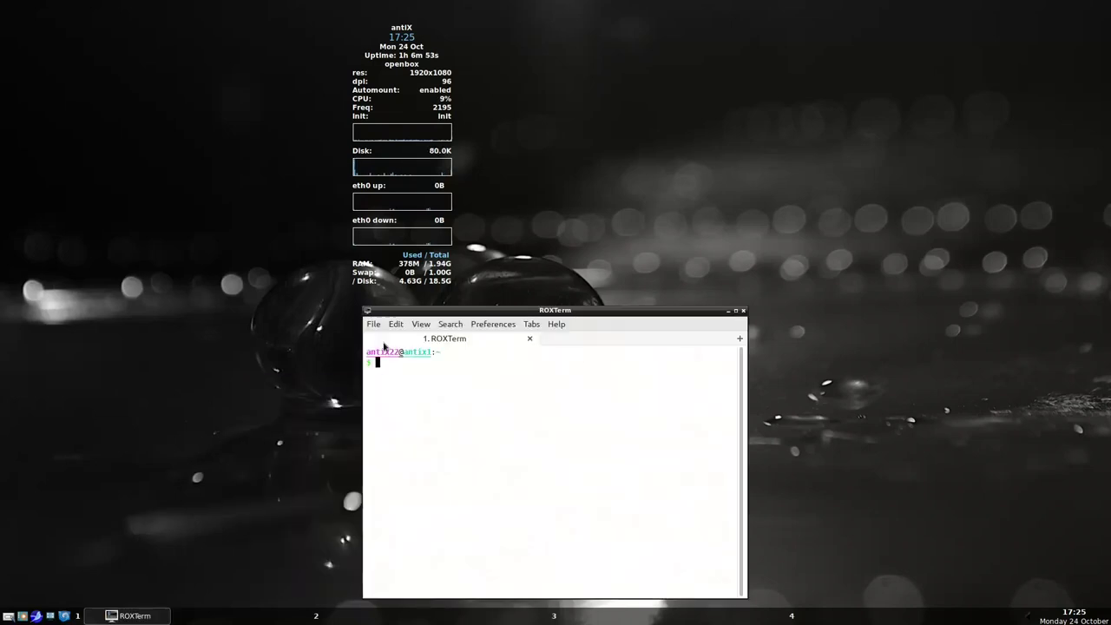
drag(445, 315, 532, 242)
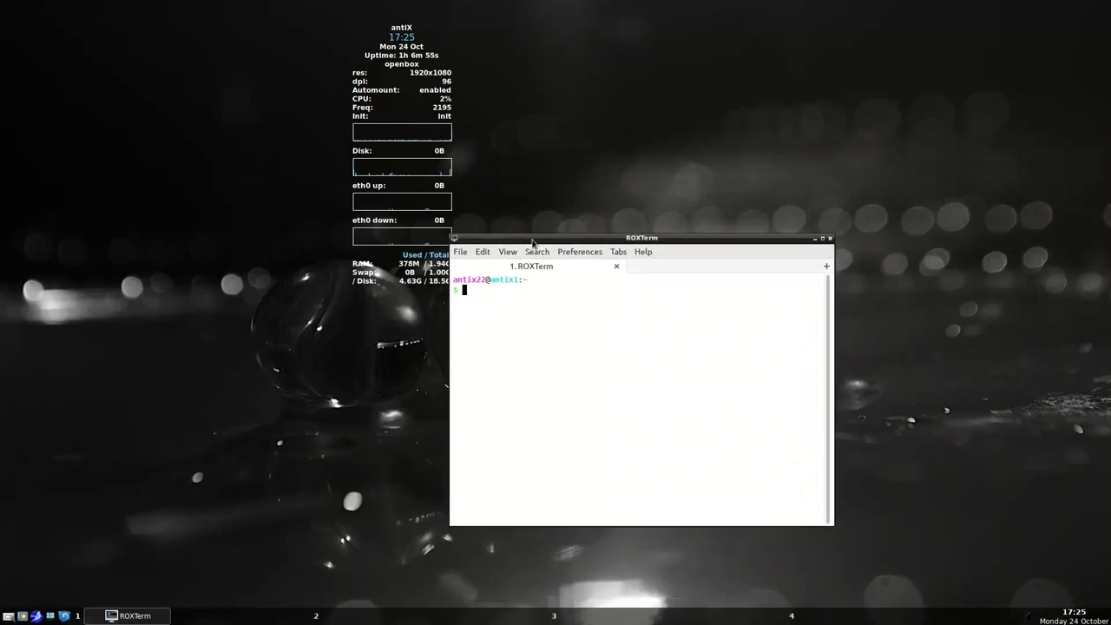
text(cd Downloads/)
key(Return)
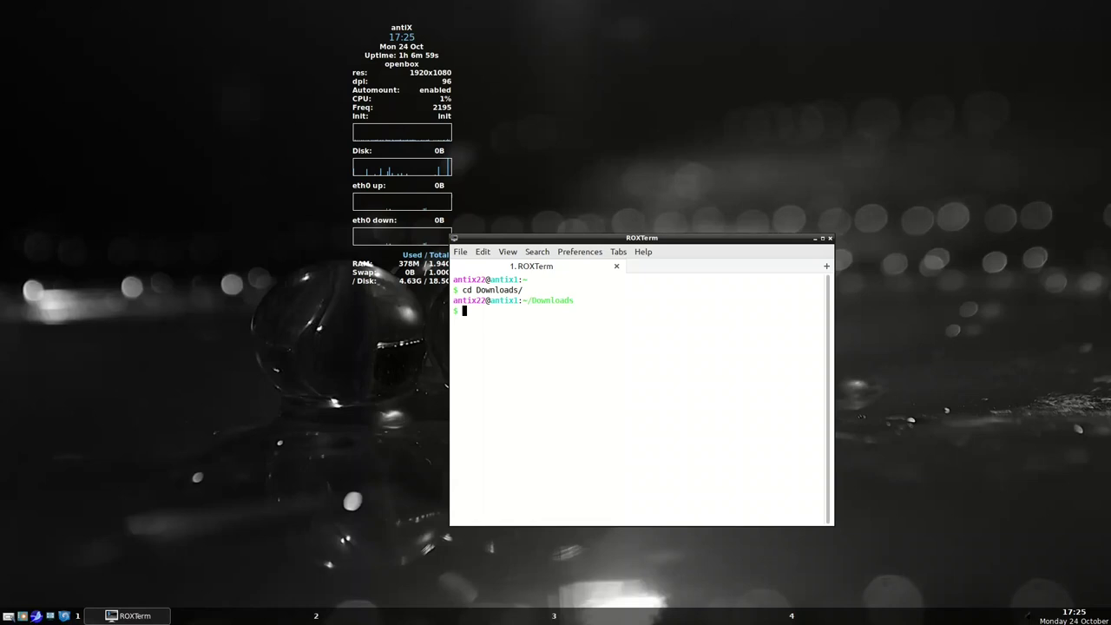
text(./zentile_linux_amd64)
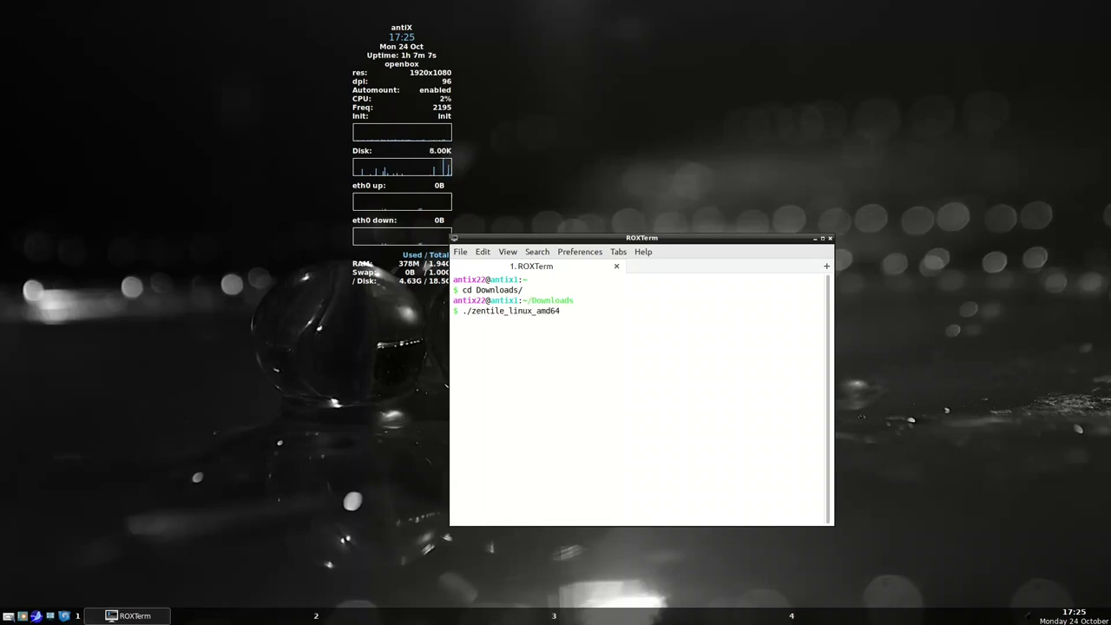
text( -v)
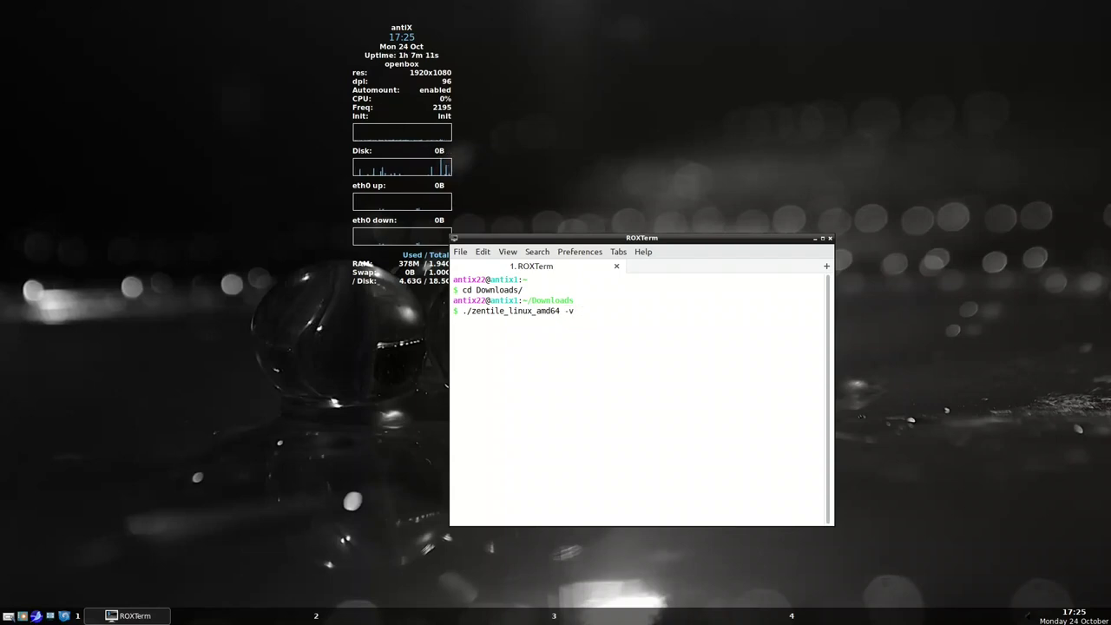
key(Return)
Step: Switch to desktop 2 and open two file manager windows tiled side by side
click(316, 616)
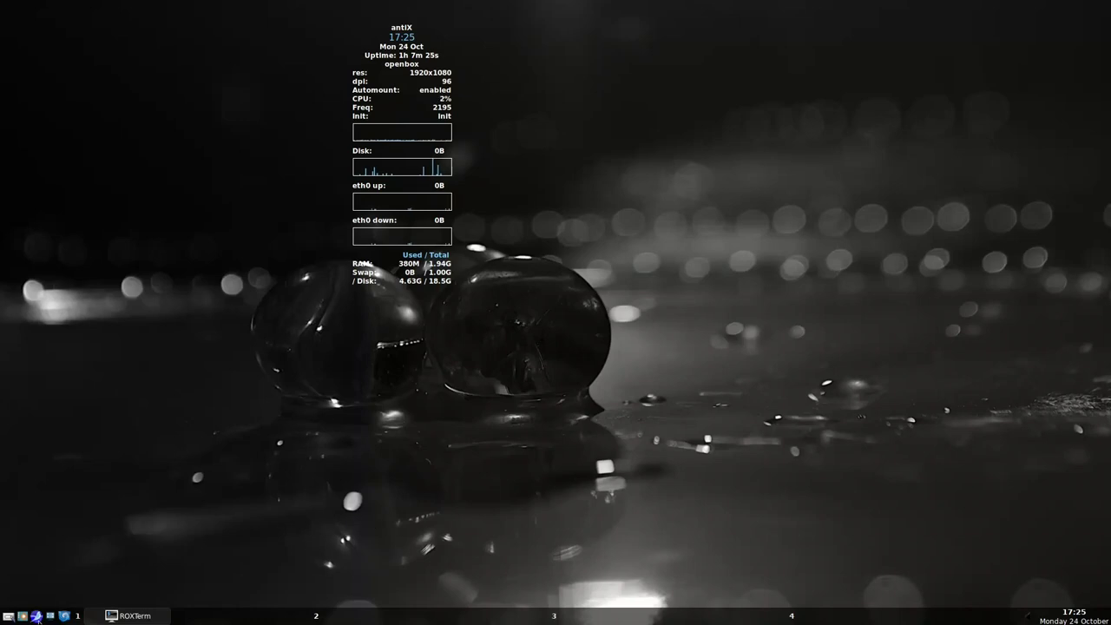
click(66, 616)
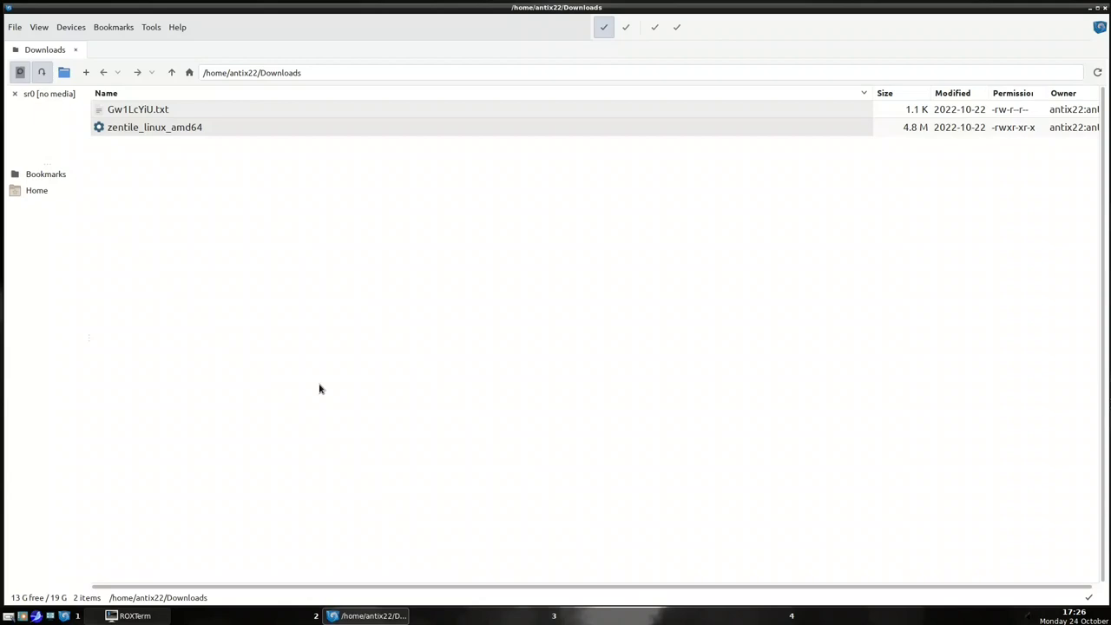
click(64, 615)
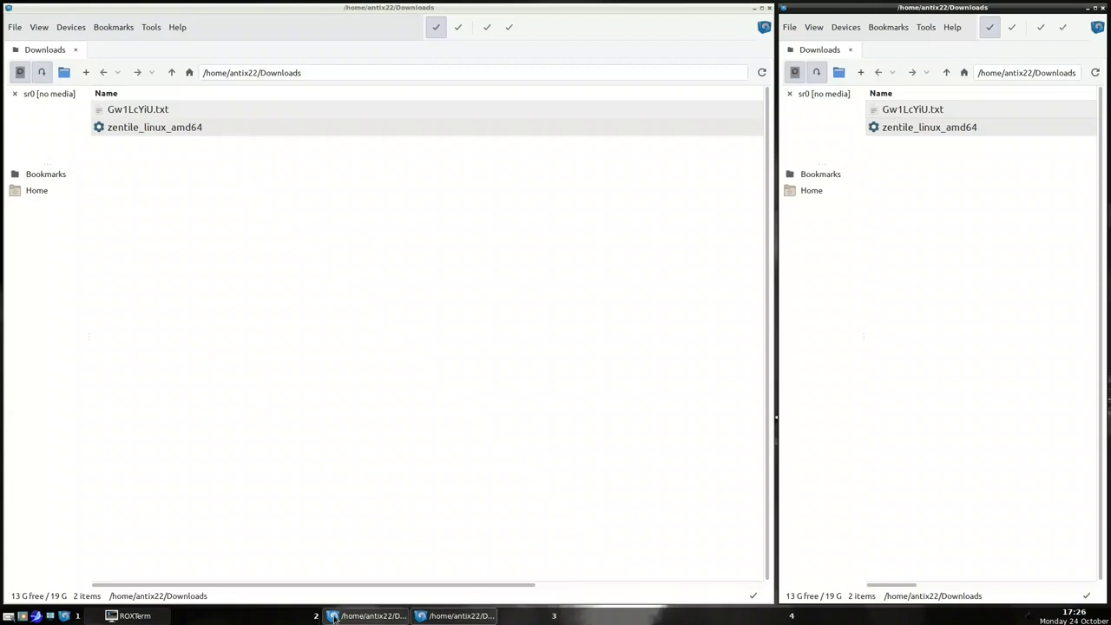
Step: On desktop 3, open two file manager windows with the second panel shown and tile them side by side
click(557, 617)
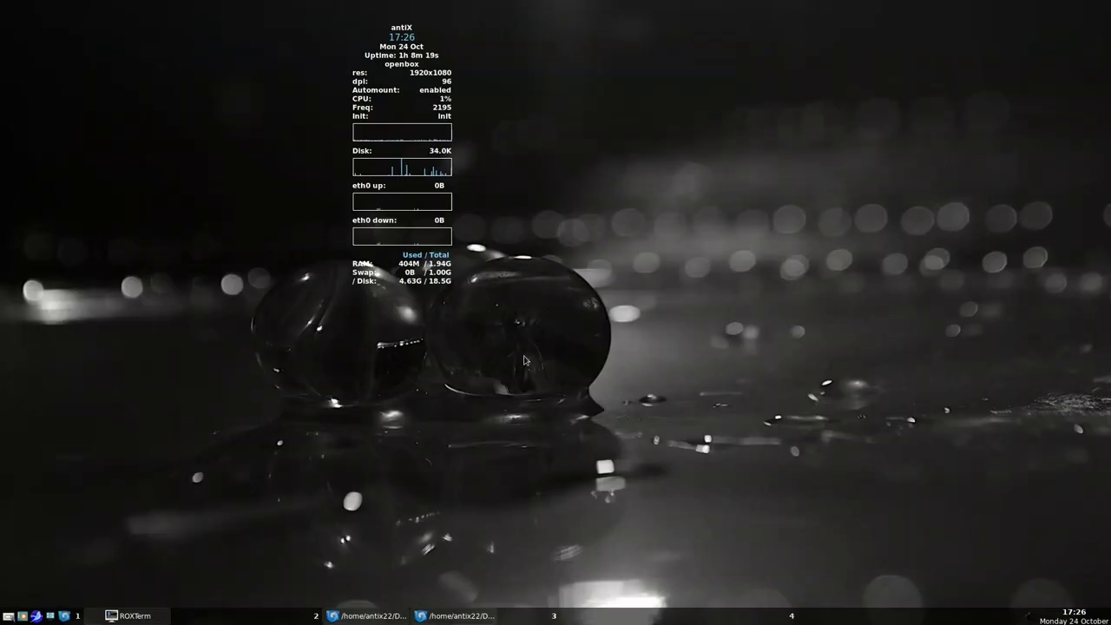
click(64, 616)
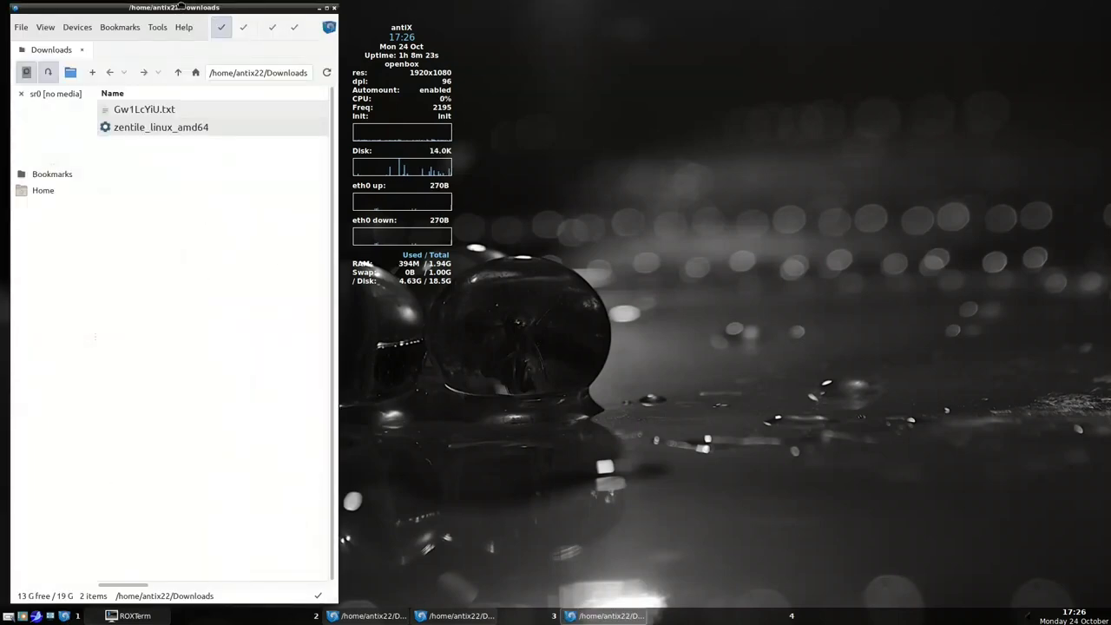
drag(177, 7, 217, 10)
key(ctrl+2)
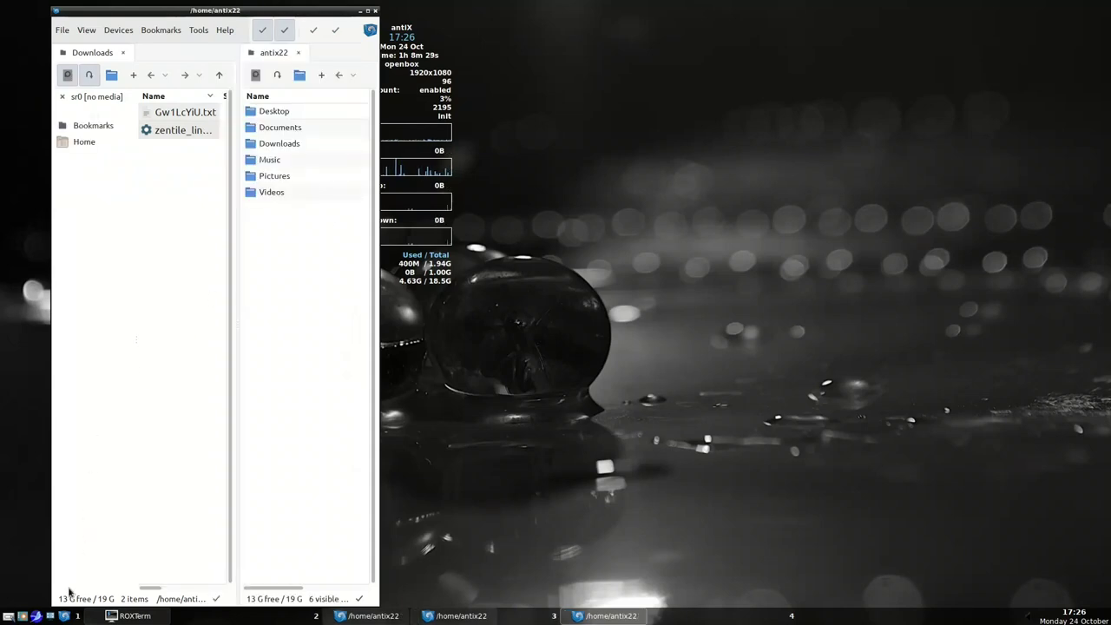
click(65, 615)
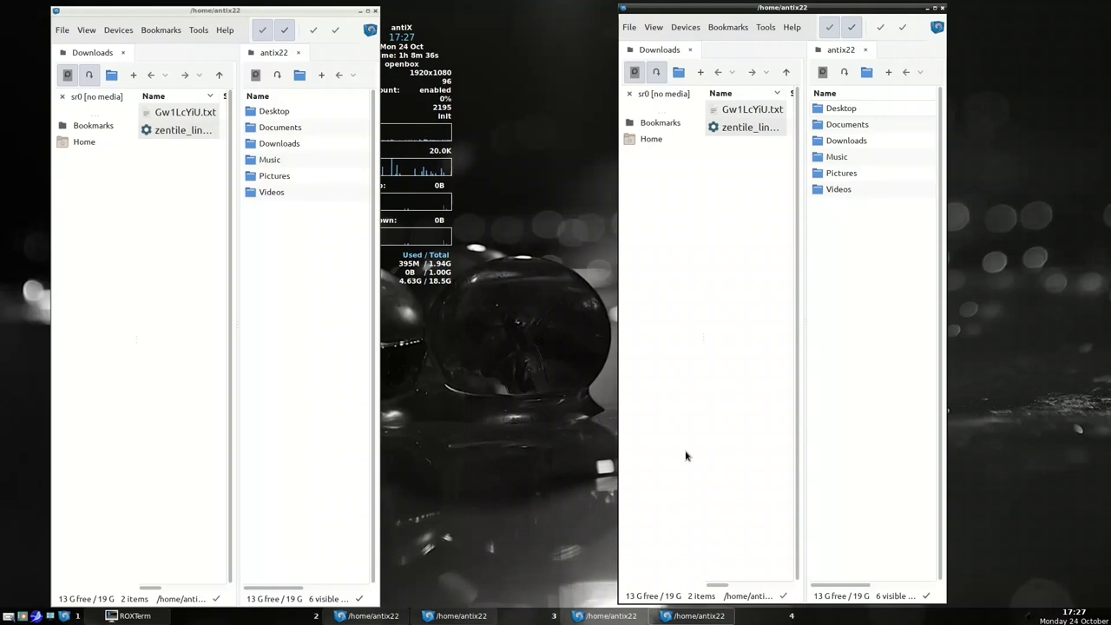
key(ctrl+shift+t)
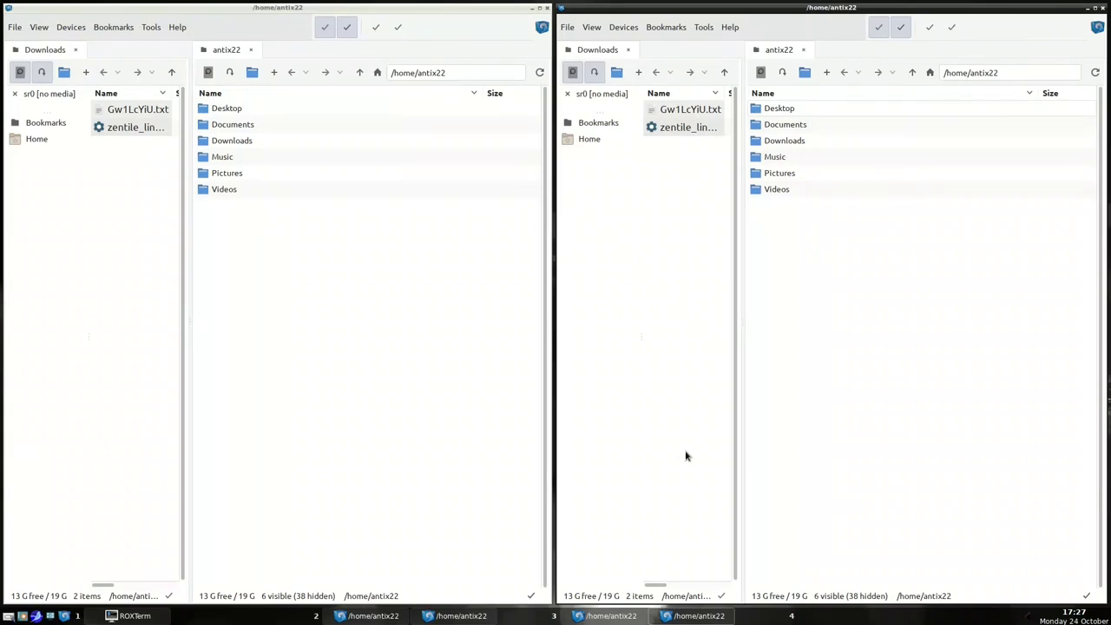
Step: Alternately narrow and widen the master window on desktop 3, ending at equal halves, and add a third file manager window to the tiling
key(ctrl+shift+h)
key(ctrl+shift+l)
key(ctrl+shift+l)
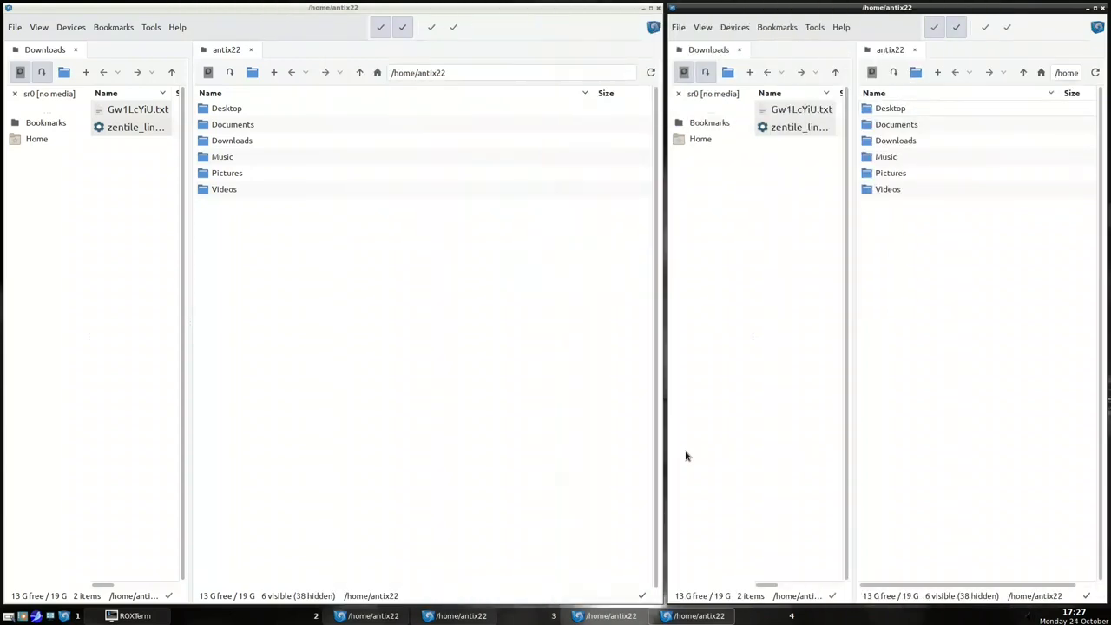
key(ctrl+shift+h)
key(ctrl+shift+l)
key(ctrl+shift+l)
key(ctrl+shift+h)
key(ctrl+shift+h)
key(ctrl+shift+h)
key(ctrl+shift+l)
key(ctrl+shift+h)
key(ctrl+shift+l)
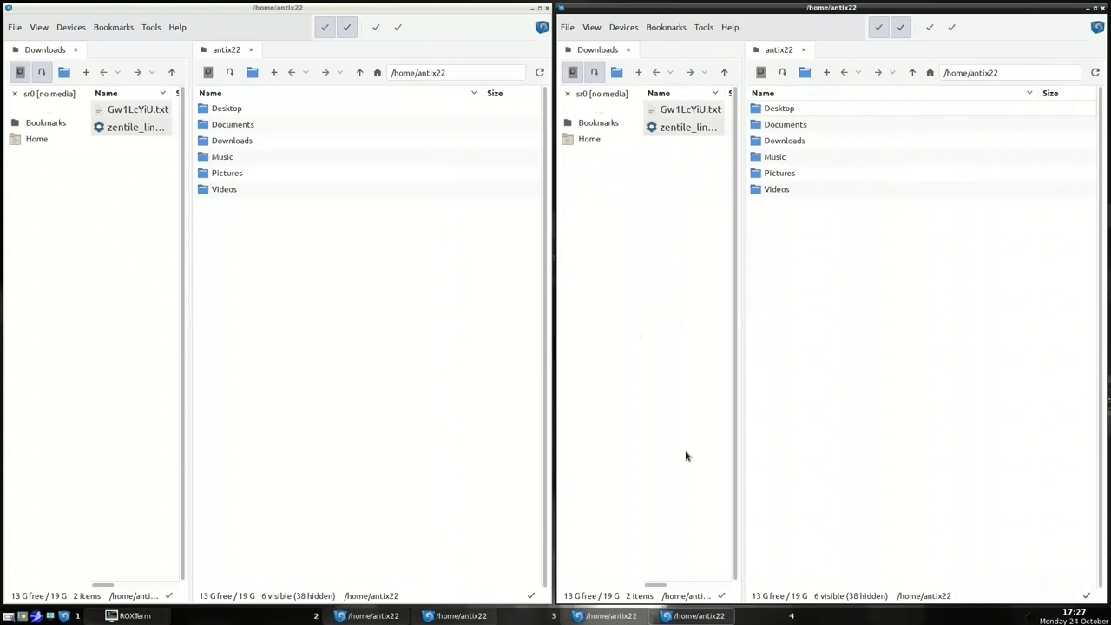
click(65, 616)
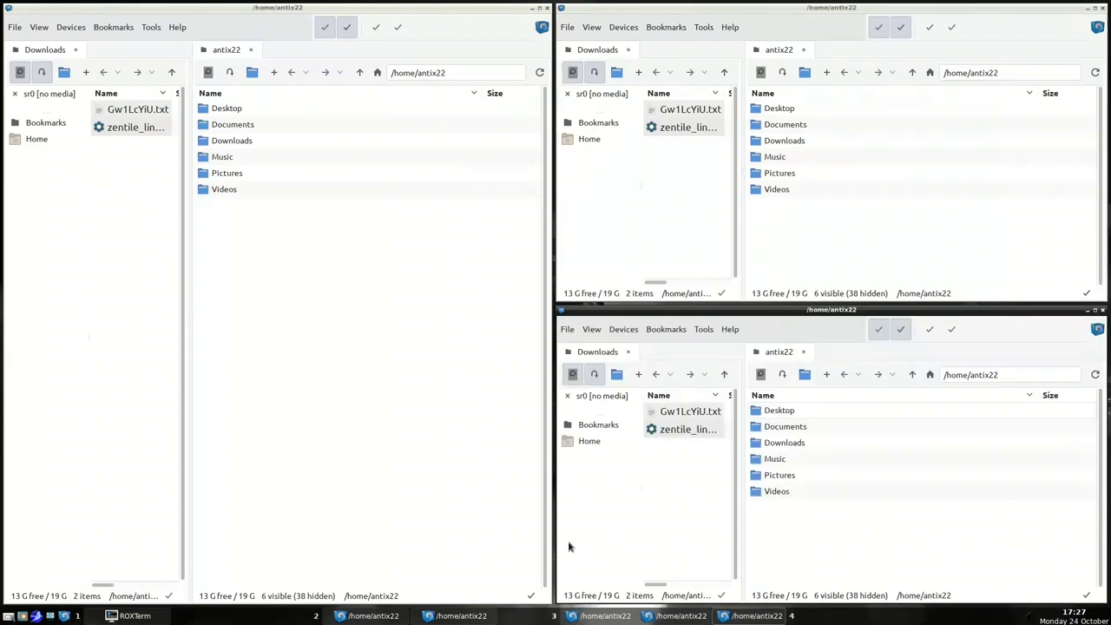